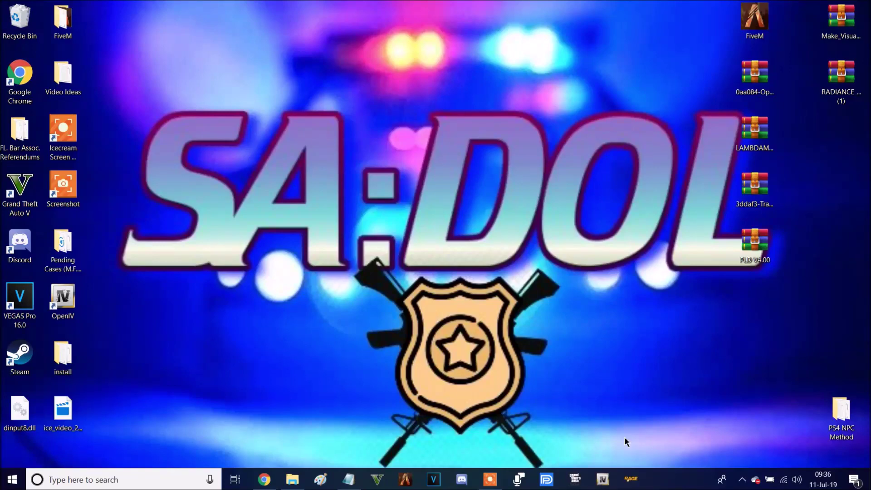
- Switch to Chrome and look through the open mod download pages, ending on the WinRAR download page
left_click(264, 480)
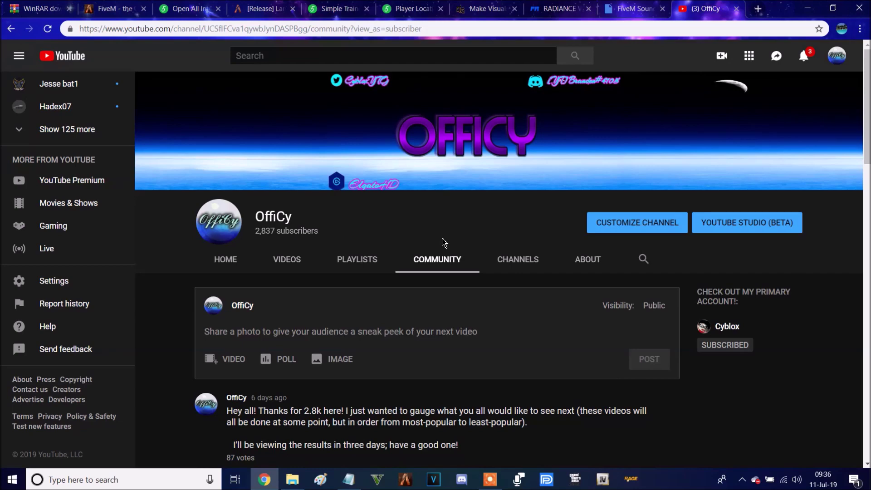
left_click(20, 6)
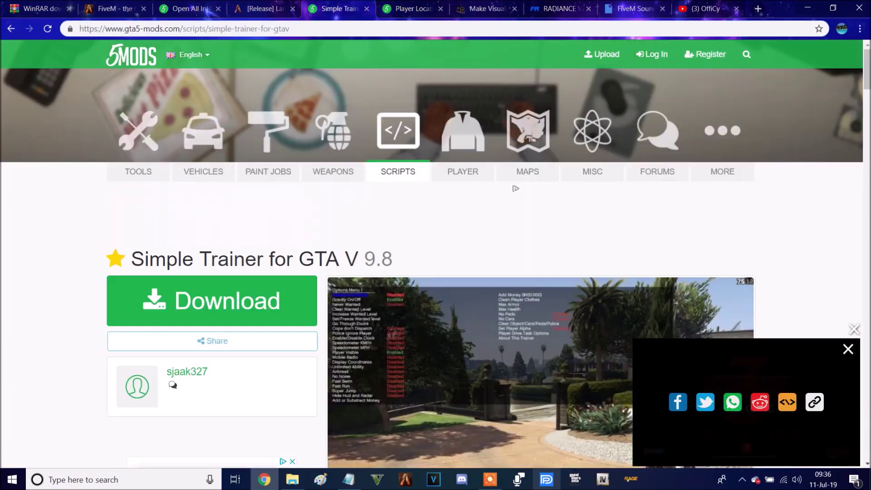
key("ctrl+Tab")
key("ctrl+Tab")
key("ctrl+Tab")
key("ctrl+Tab")
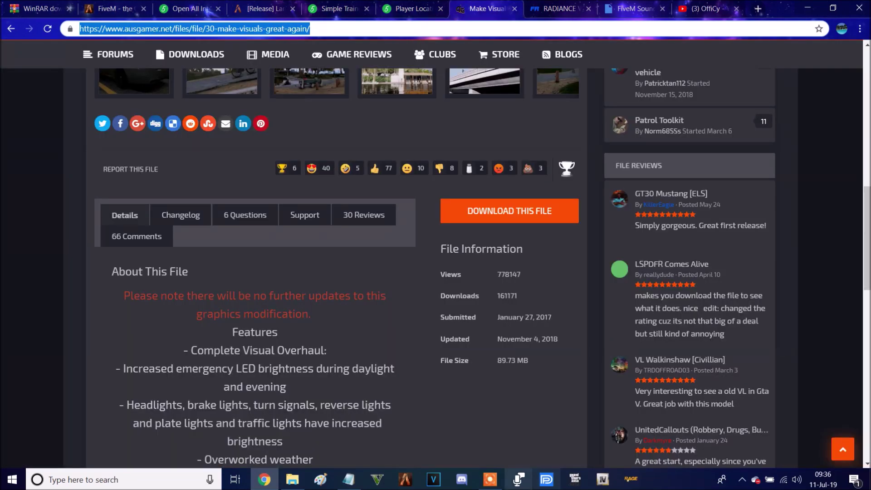
left_click(45, 3)
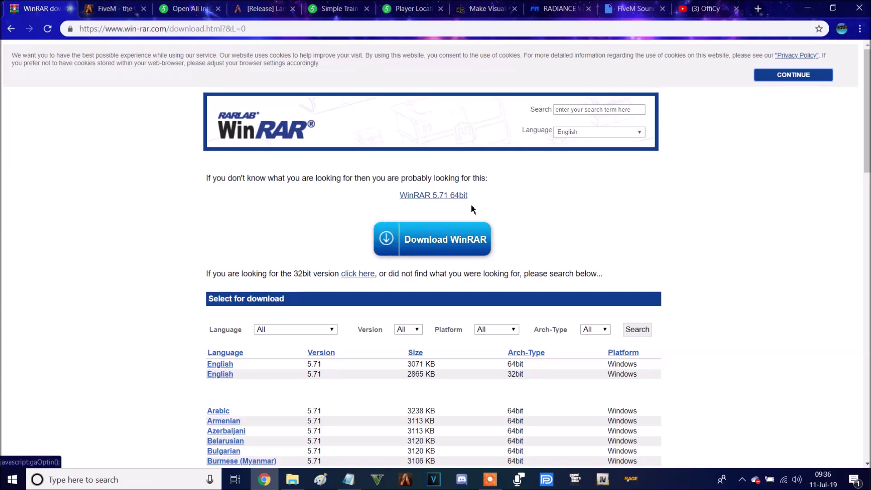
- Close the WinRAR download page and bring up the FiveM website
left_click(812, 7)
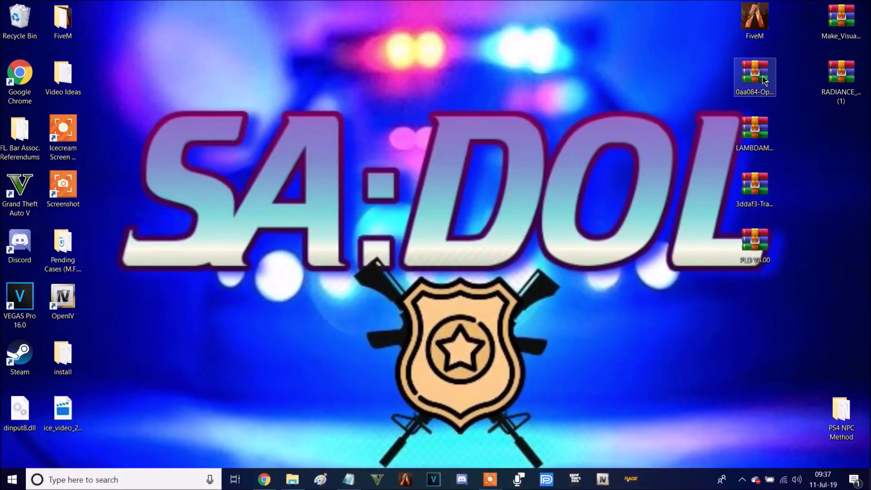
left_click(267, 480)
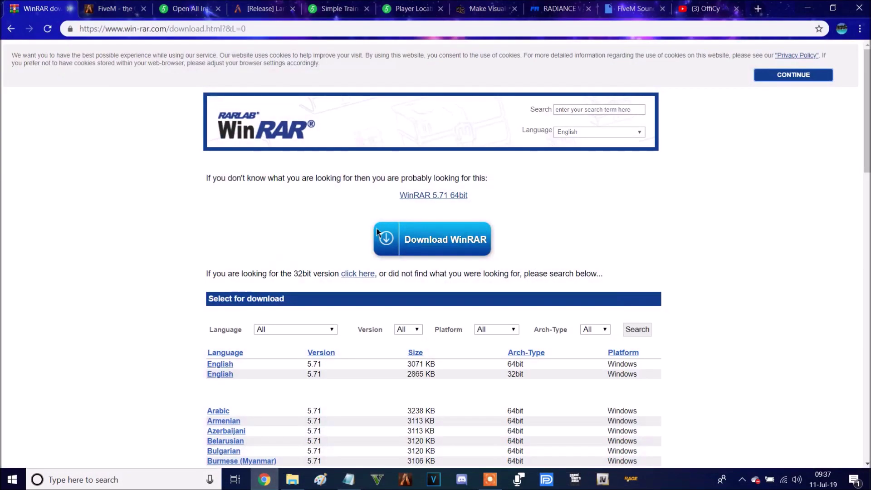
left_click(69, 8)
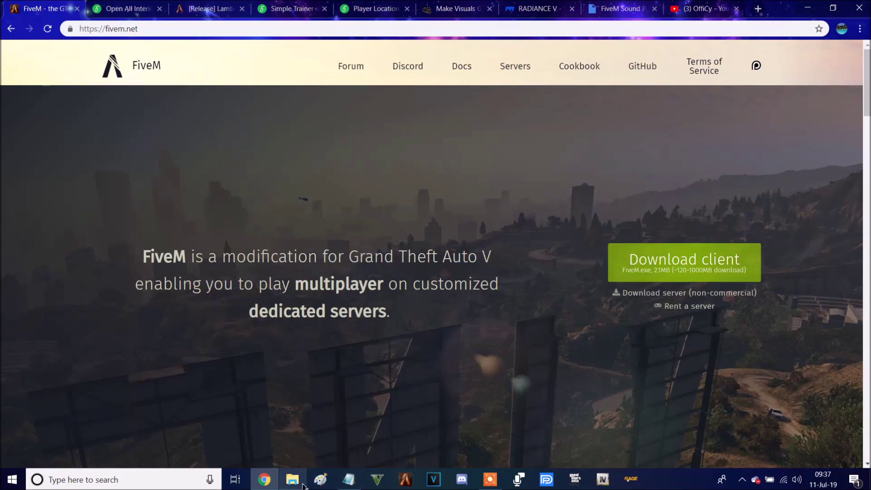
- Locate the Grand Theft Auto V folder under Program Files > Rockstar Games on Local Disk (C:) in File Explorer
left_click(292, 480)
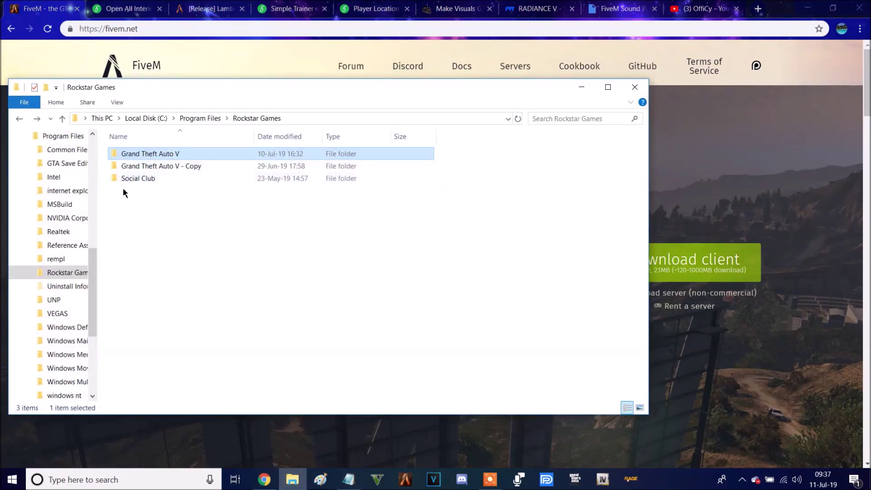
left_click_drag(91, 271, 97, 238)
left_click(59, 177)
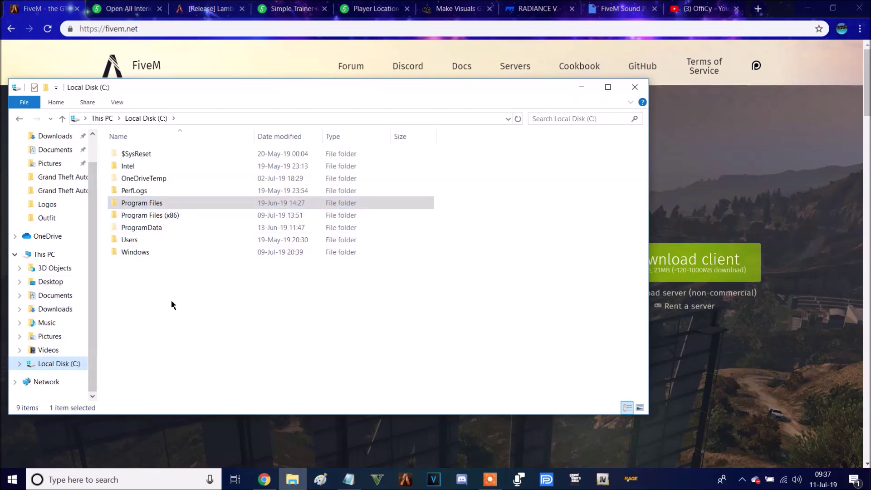
double_click(166, 204)
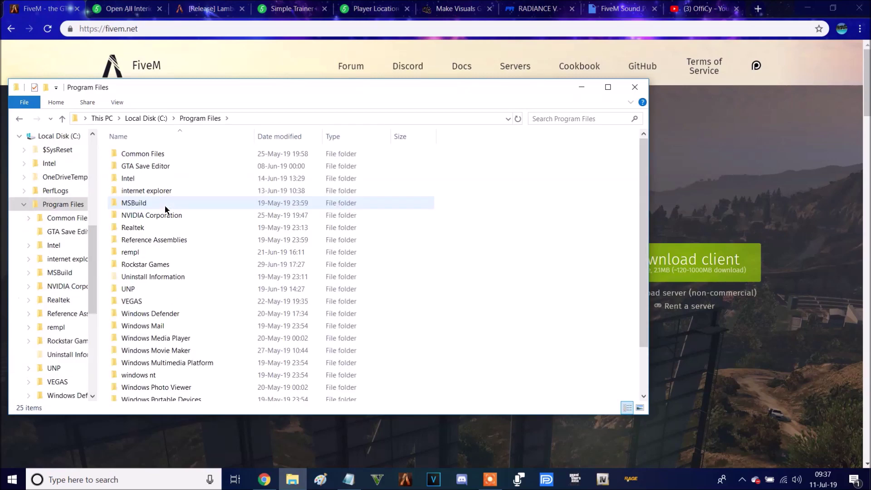
double_click(156, 266)
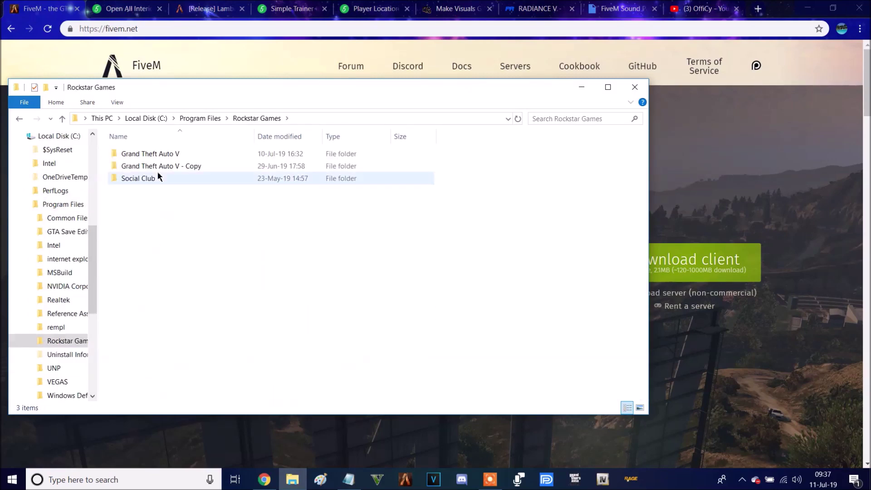
left_click(160, 155)
left_click(394, 320)
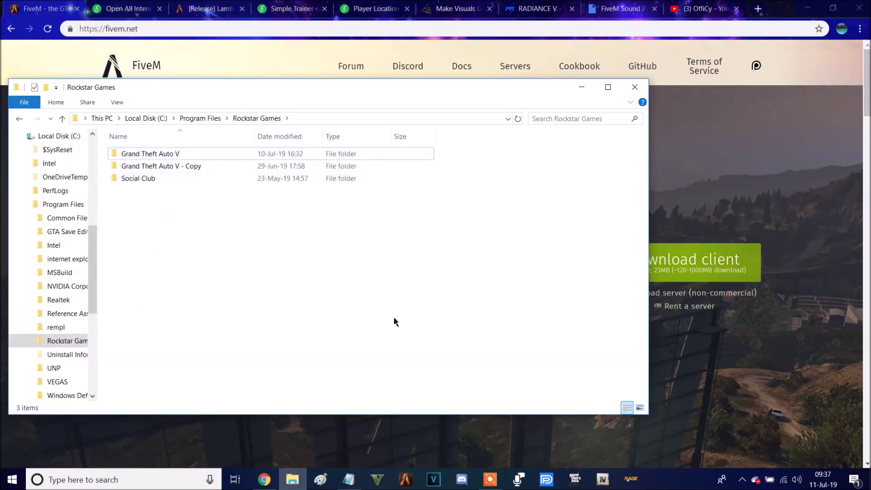
left_click(582, 87)
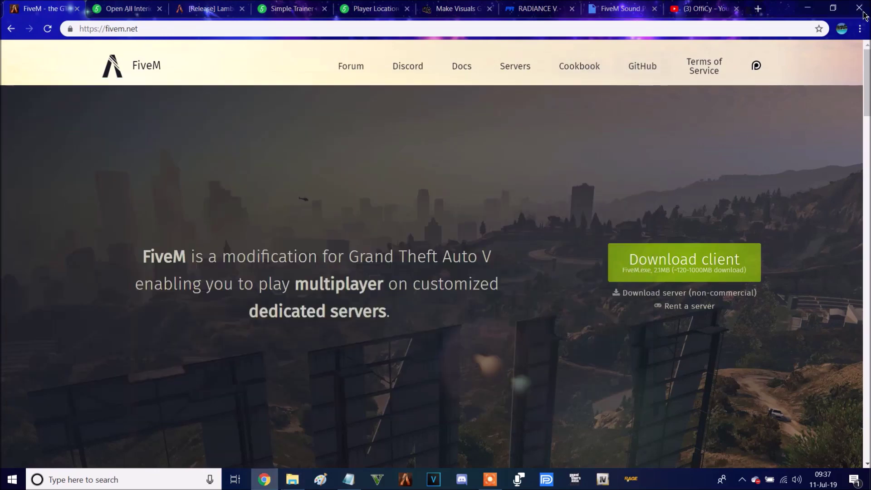
- Move the FiveM application to a free area of the desktop and create a desktop folder named FiveM1
left_click(807, 12)
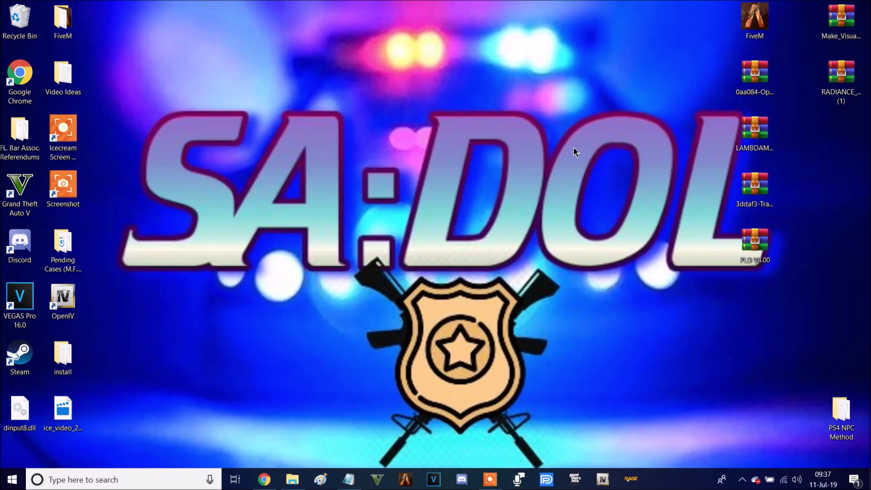
left_click_drag(751, 25, 466, 399)
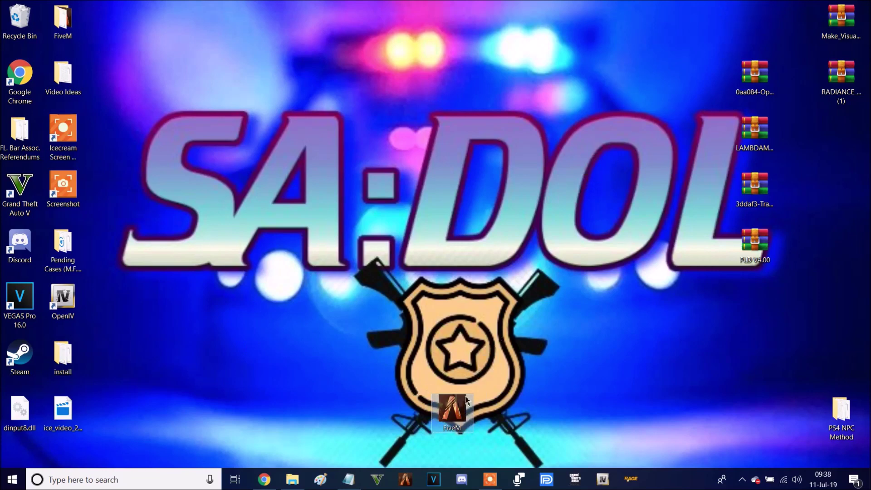
right_click(241, 269)
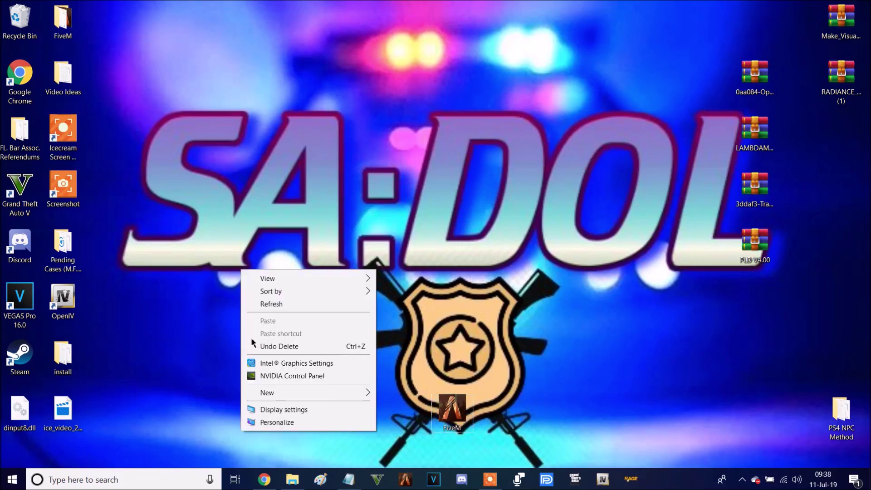
mouse_move(292, 394)
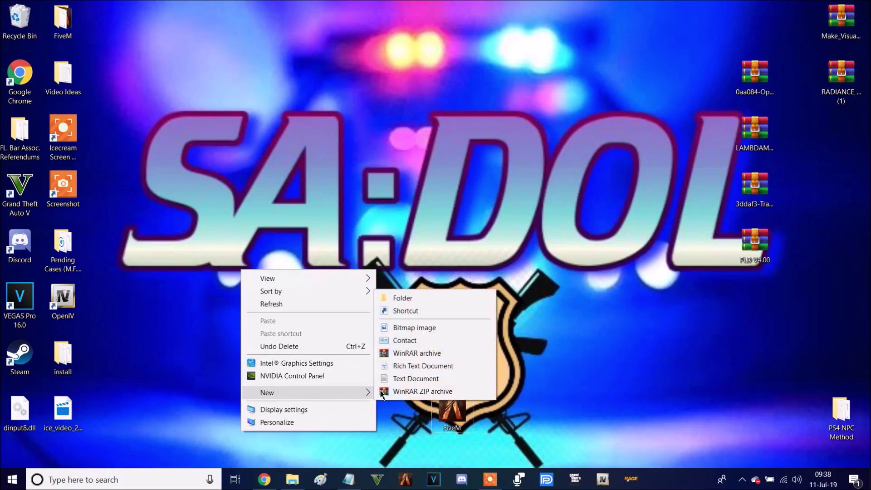
left_click(423, 298)
type("Fiv")
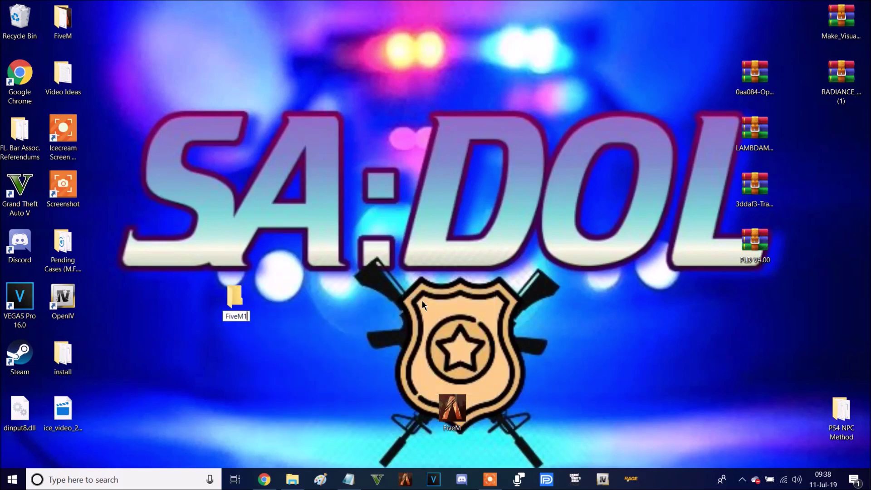
type("eM1")
key("Return")
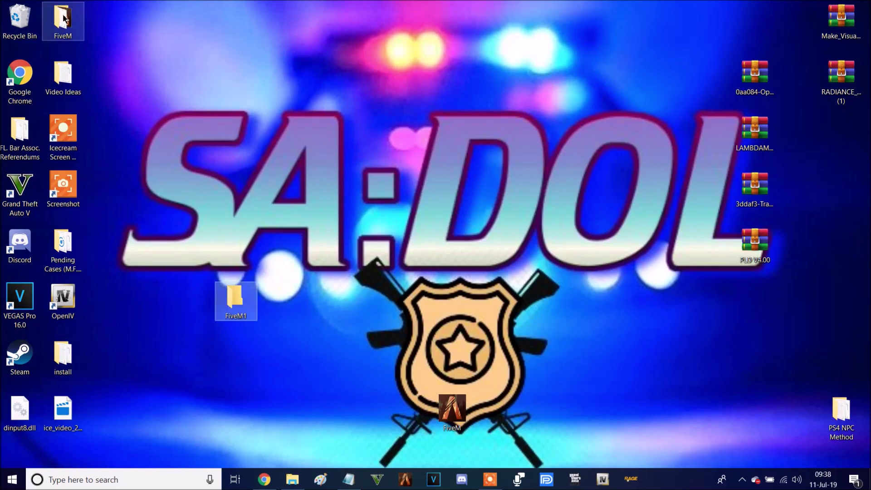
- Move the FiveM application into the FiveM1 folder and check the folder's contents
left_click_drag(452, 410, 234, 299)
double_click(238, 302)
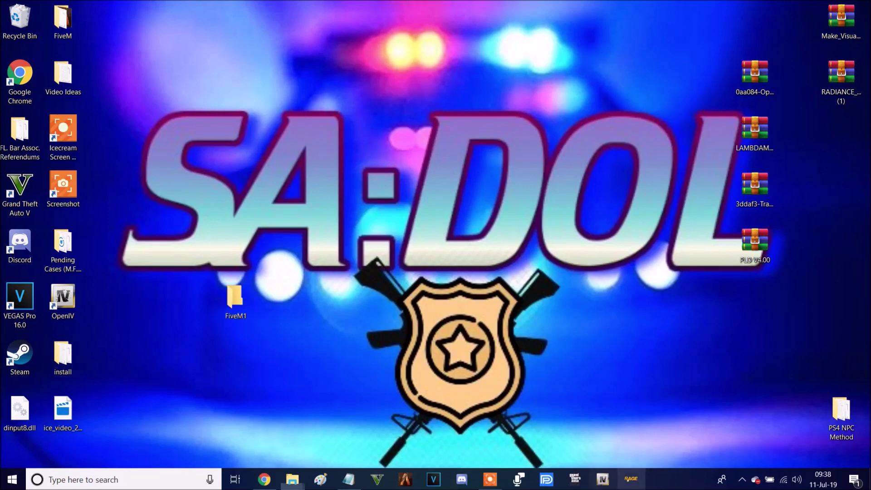
left_click(155, 167)
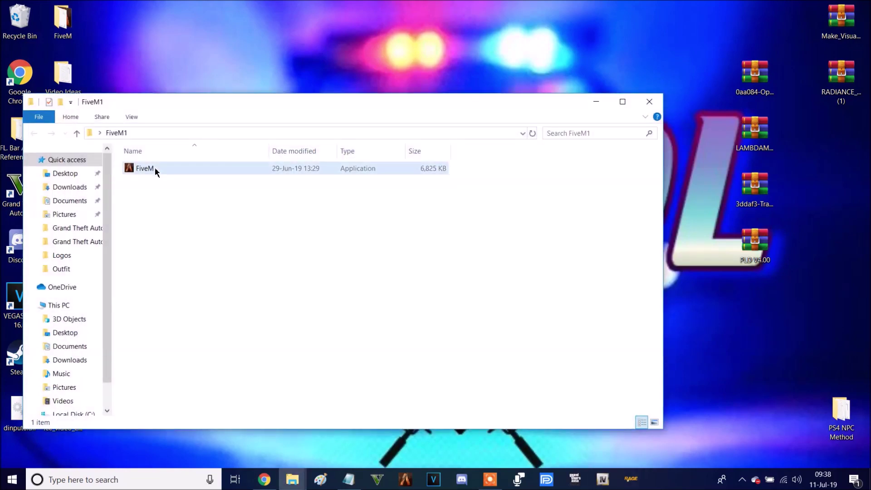
left_click(168, 191)
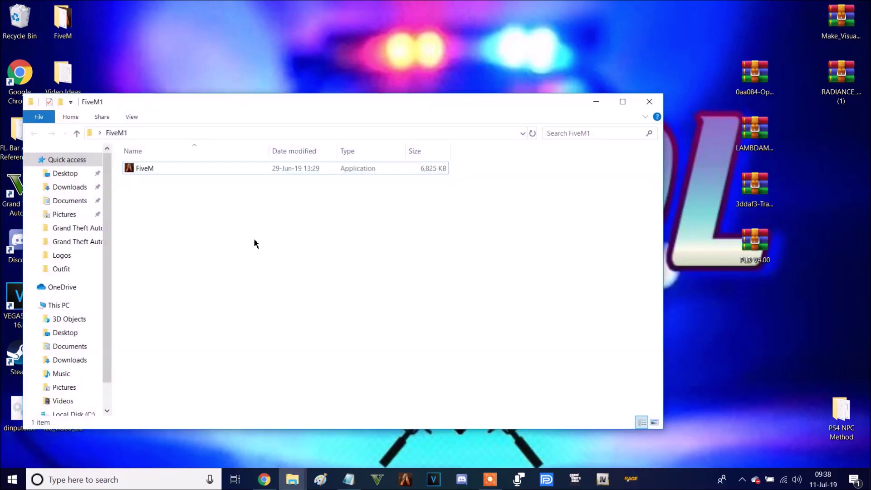
left_click(650, 102)
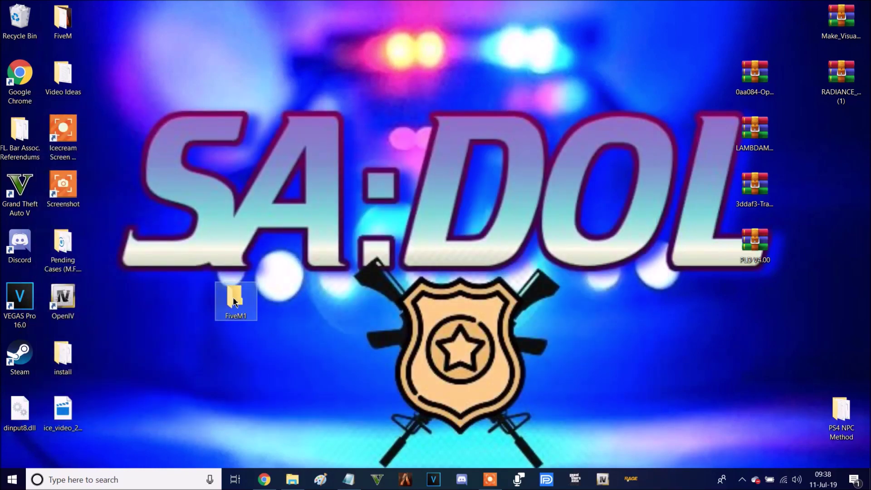
- Delete the FiveM1 folder from the desktop
left_click(234, 301)
key("Delete")
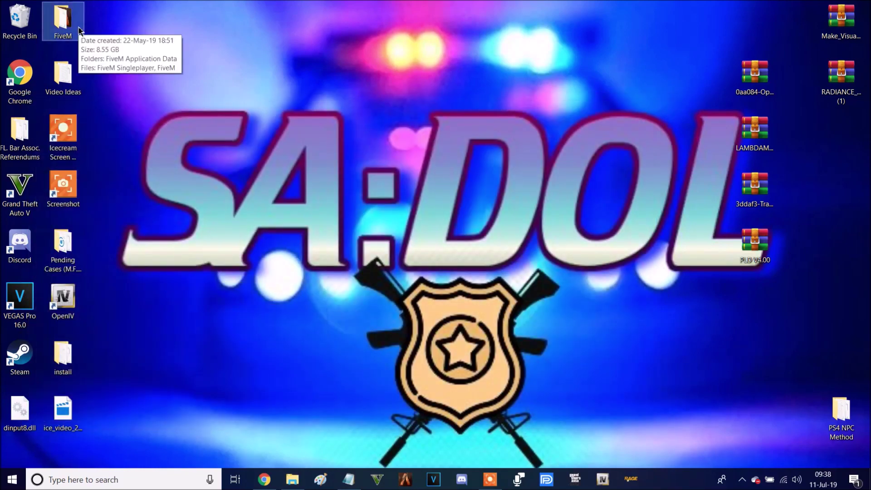
- Open the FiveM Application Data folder inside the desktop's FiveM folder and locate the plugins folder
double_click(64, 23)
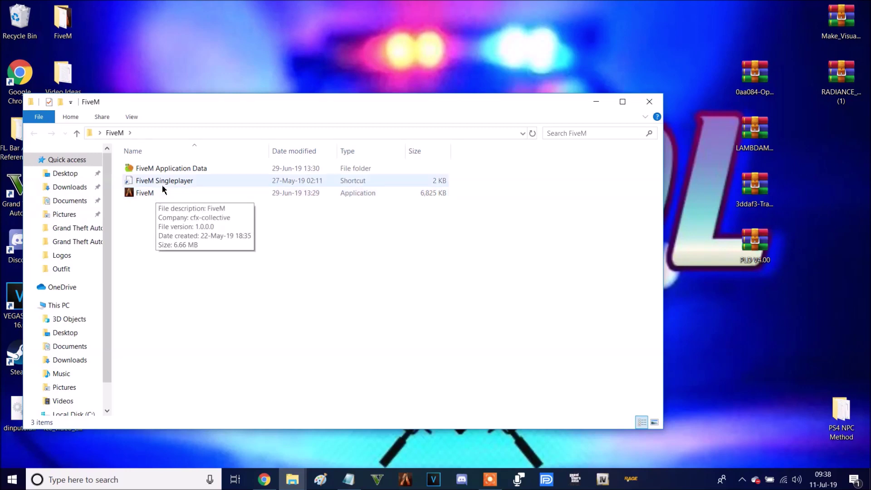
mouse_move(170, 169)
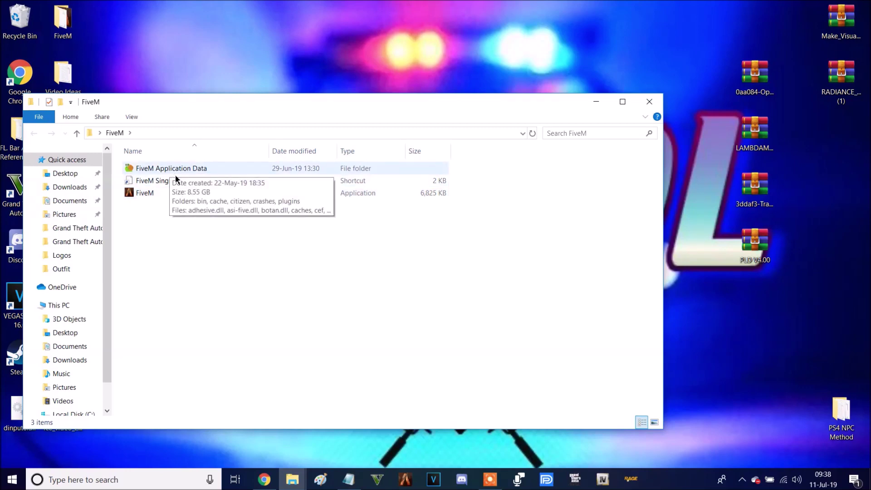
double_click(187, 170)
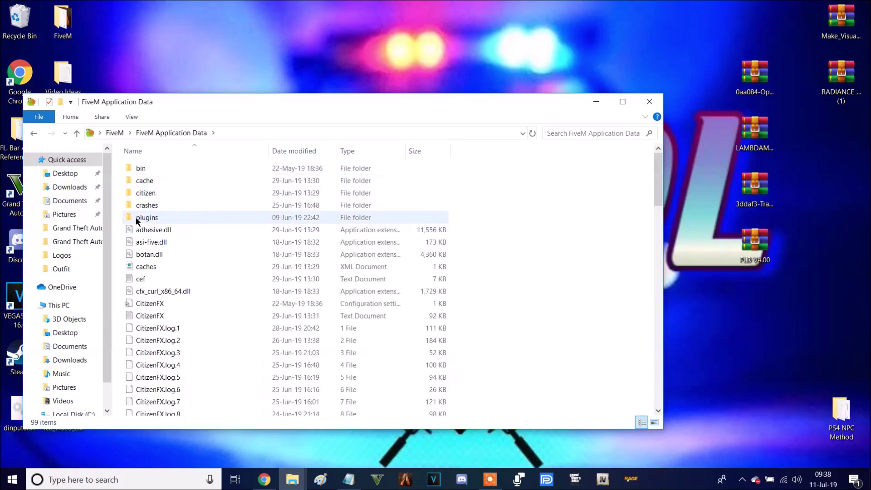
mouse_move(185, 220)
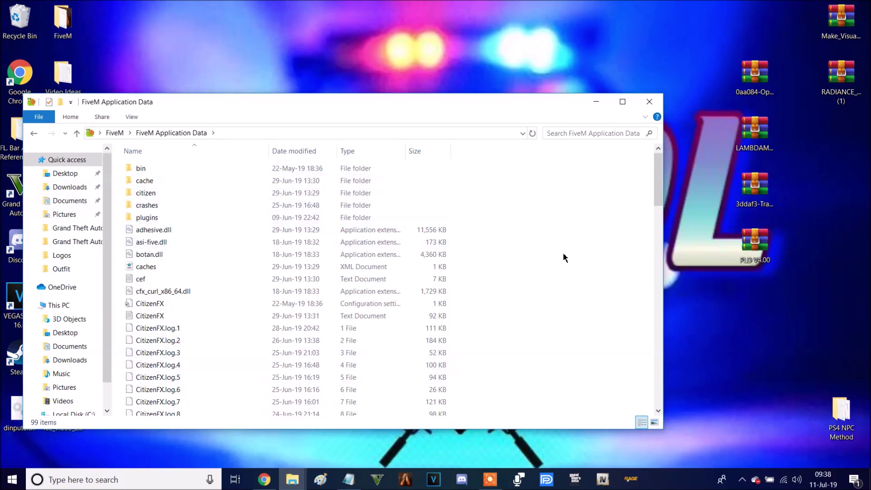
- Create a folder named plugins1 in FiveM Application Data and look inside it
right_click(522, 231)
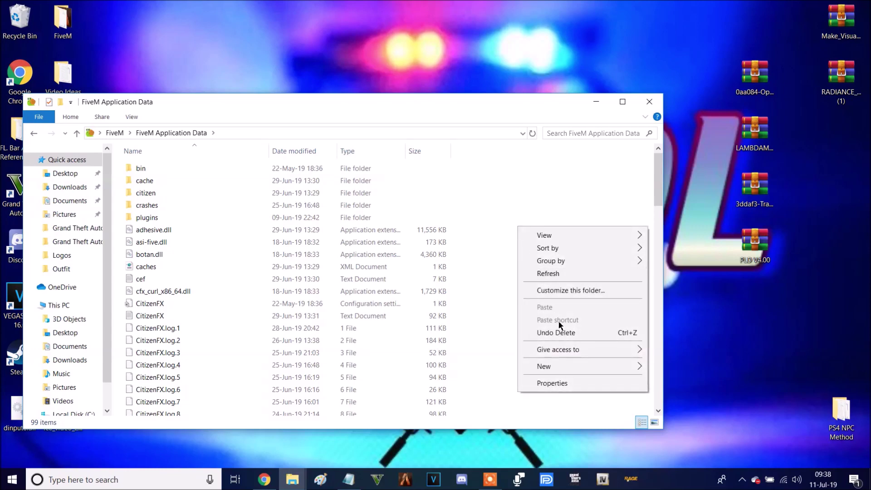
mouse_move(556, 366)
left_click(676, 368)
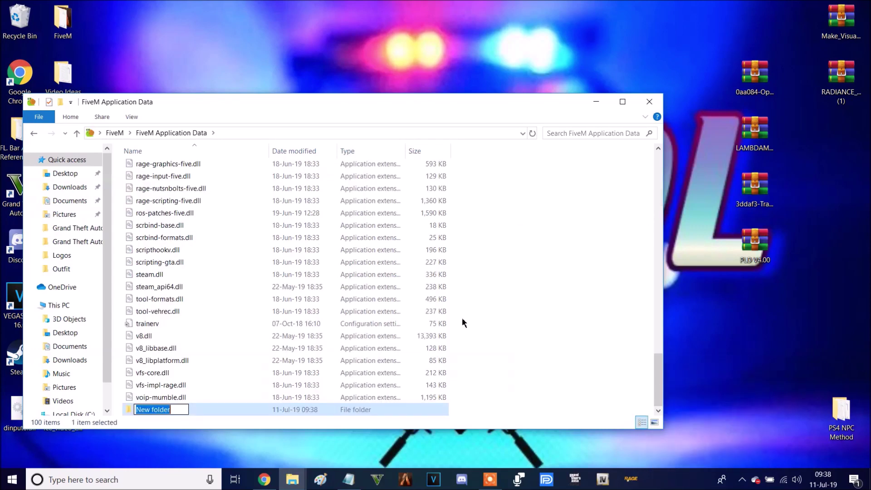
type("plugins1")
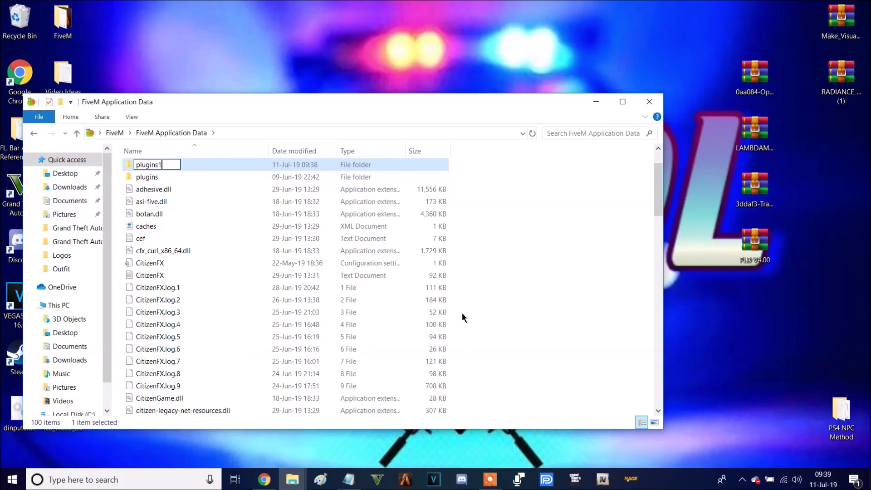
key("Return")
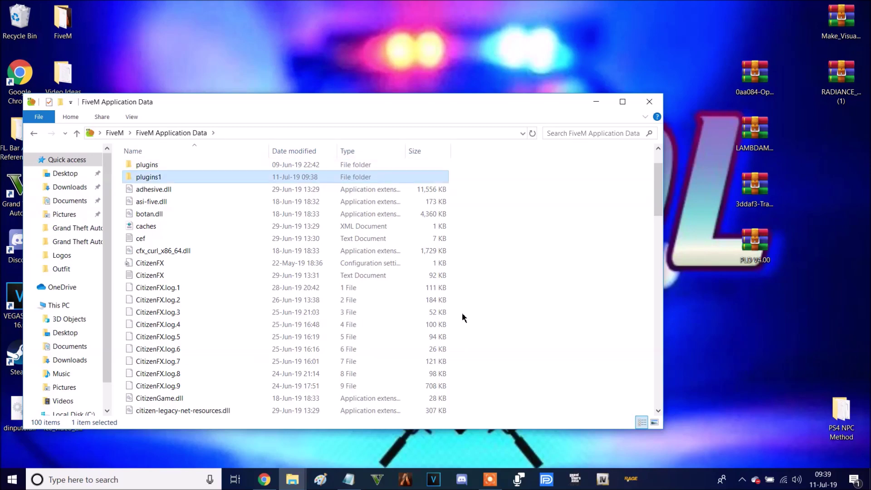
double_click(165, 180)
left_click(34, 132)
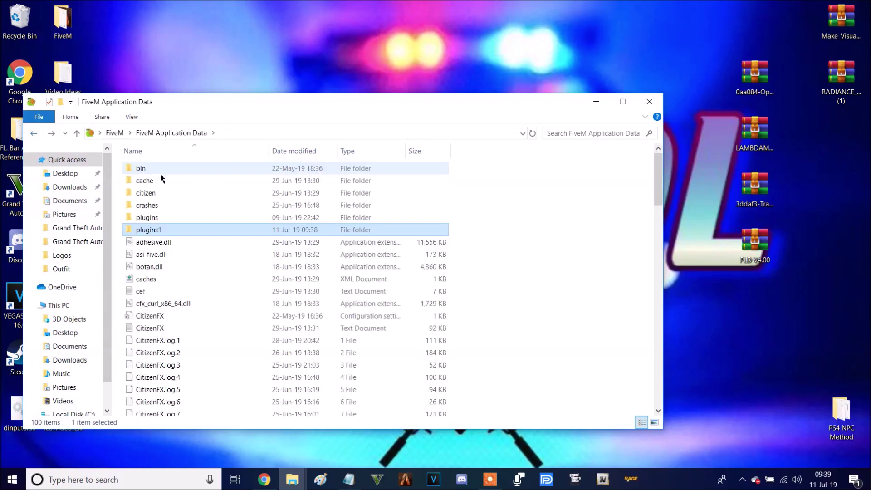
- Delete the plugins1 folder and open the existing plugins folder
right_click(157, 233)
left_click(173, 431)
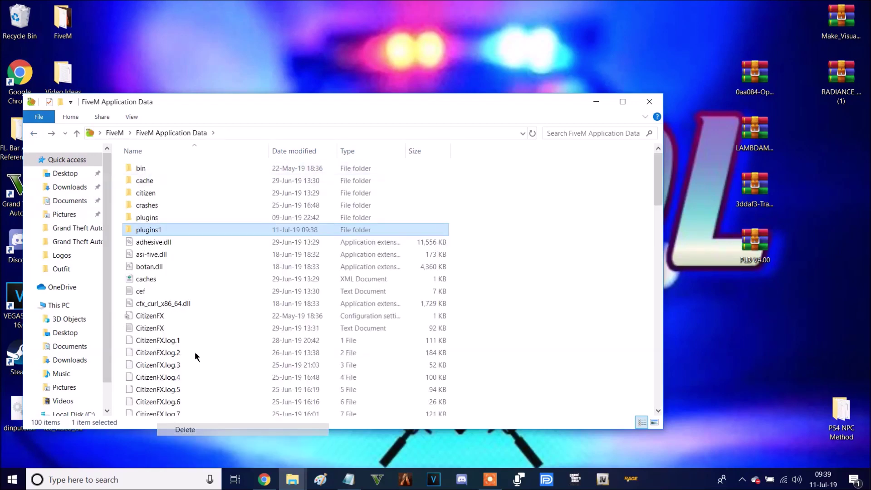
double_click(149, 220)
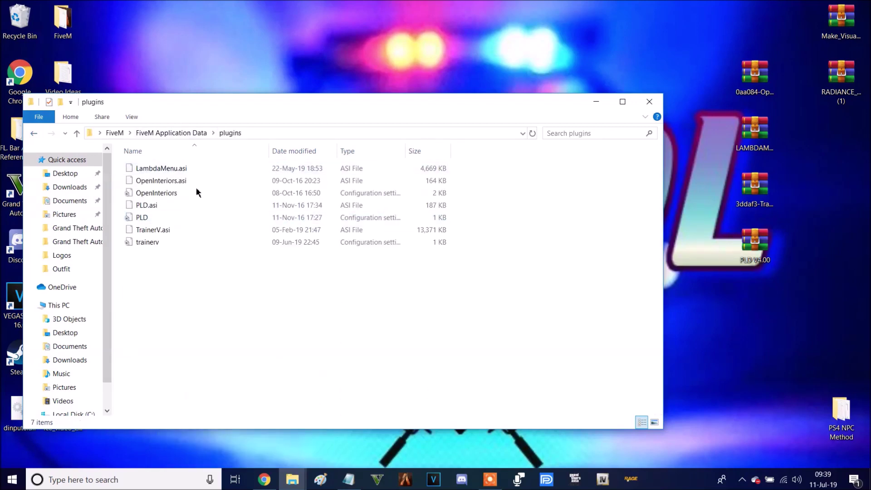
- Leave the plugins folder, switch to Chrome and close the FiveM website tab
left_click(33, 133)
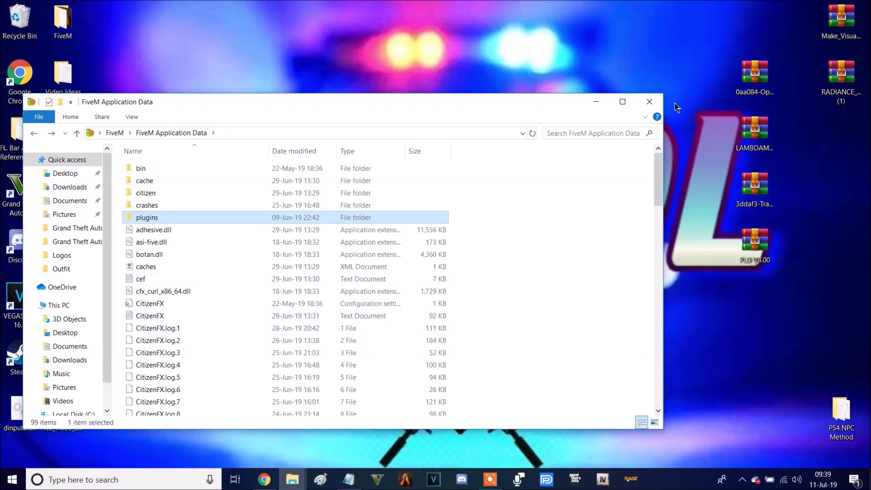
left_click(596, 102)
left_click(264, 479)
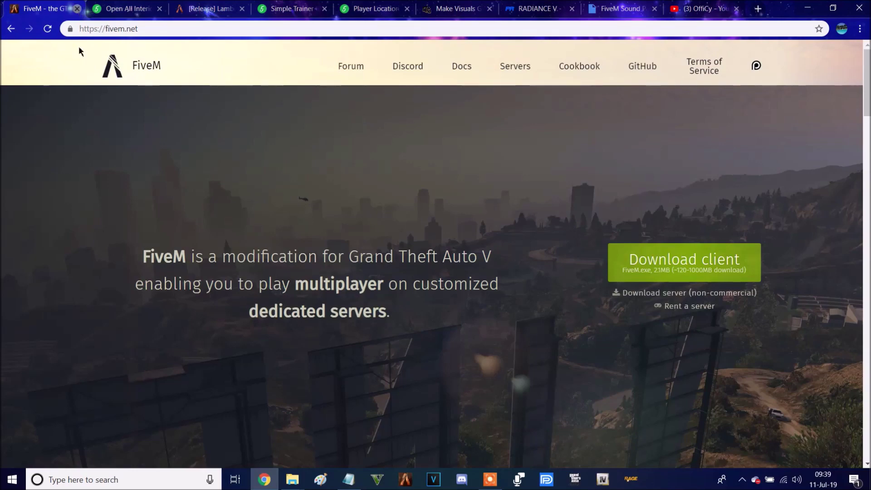
key("ctrl+w")
- View the Open All Interiors v5.1 mod page and close the video overlay covering it
scroll(2, 341, "down", 5)
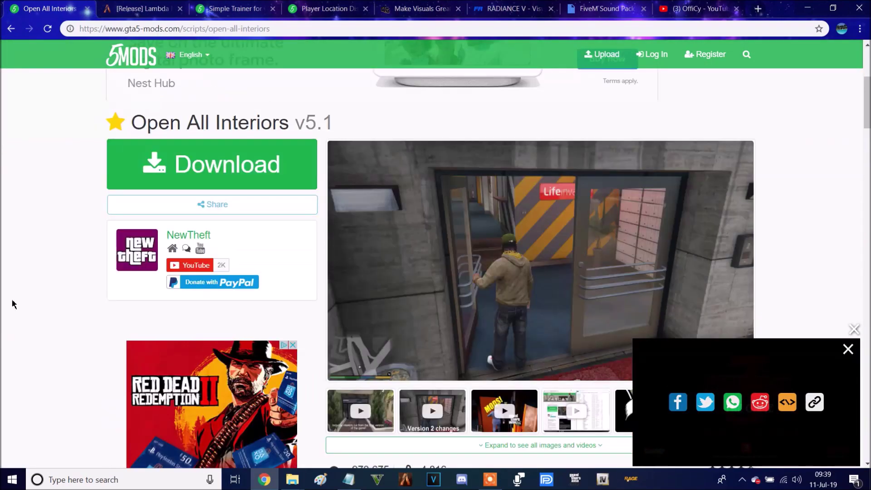
scroll(21, 271, "down", 1)
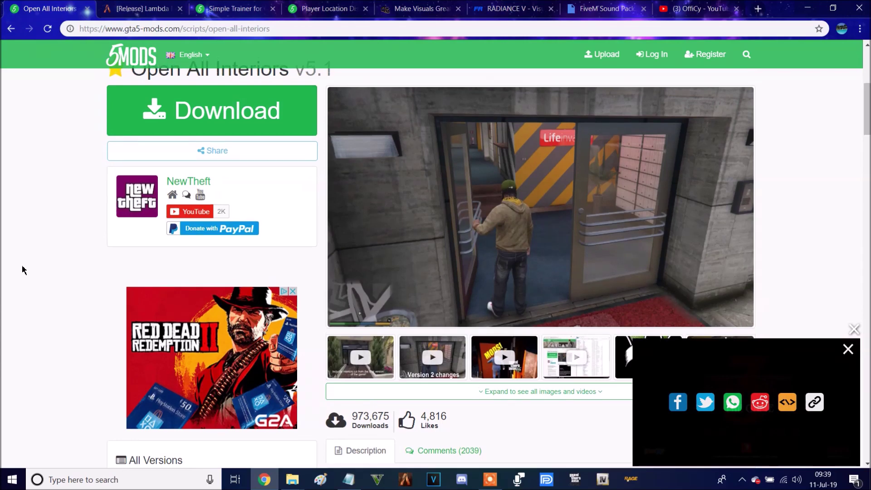
scroll(24, 270, "up", 1)
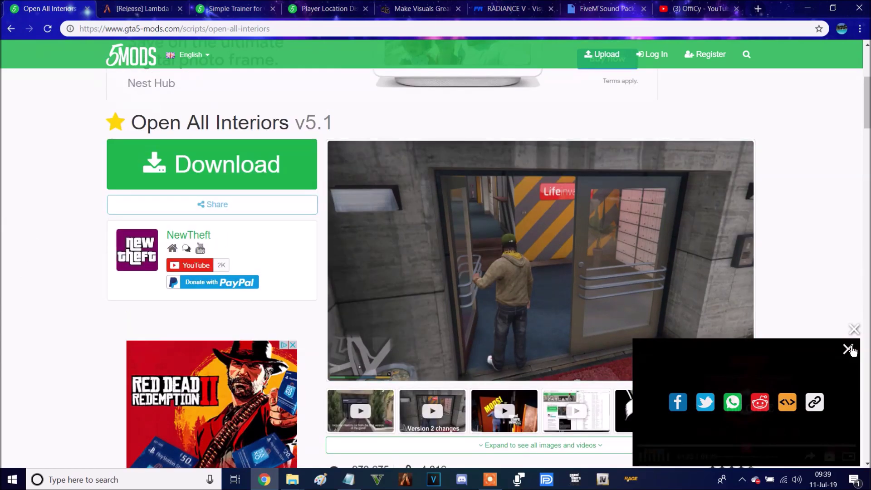
left_click(849, 348)
left_click(855, 329)
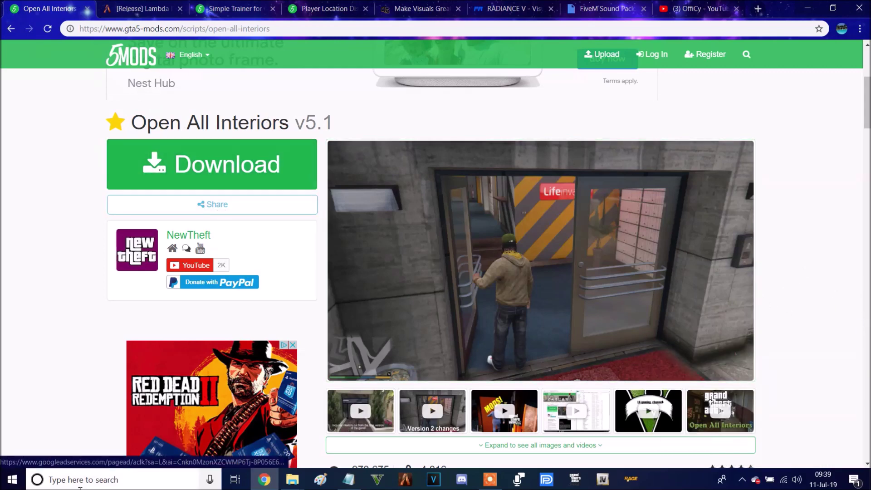
- Open the 0aa084-OpenAllInteriors.rar archive from the desktop in WinRAR, dismiss the licence reminder and move the window aside
left_click(798, 6)
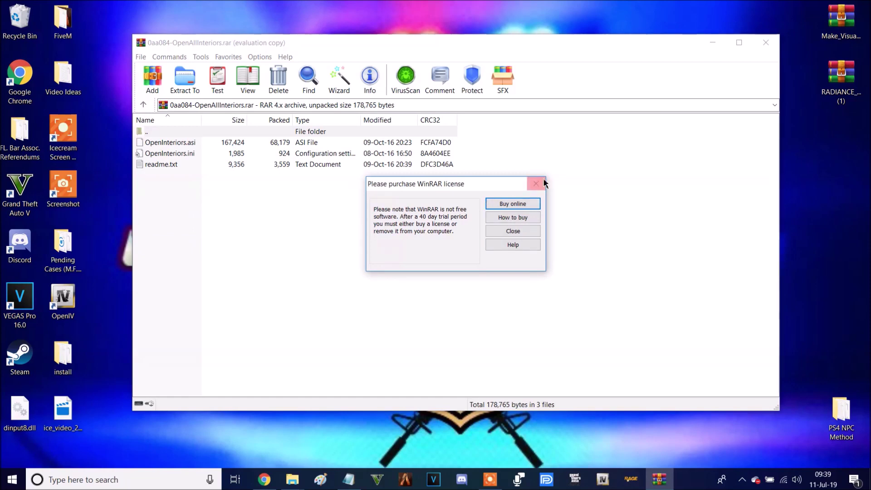
key("Escape")
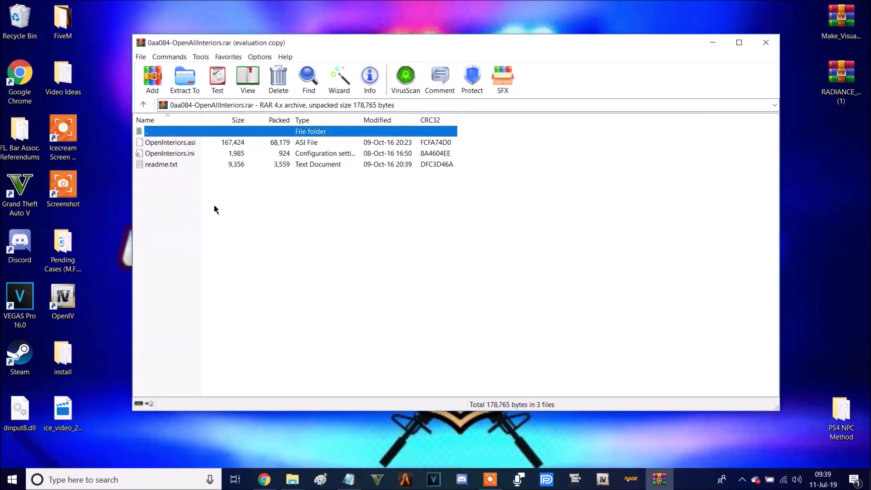
left_click_drag(313, 47, 558, 43)
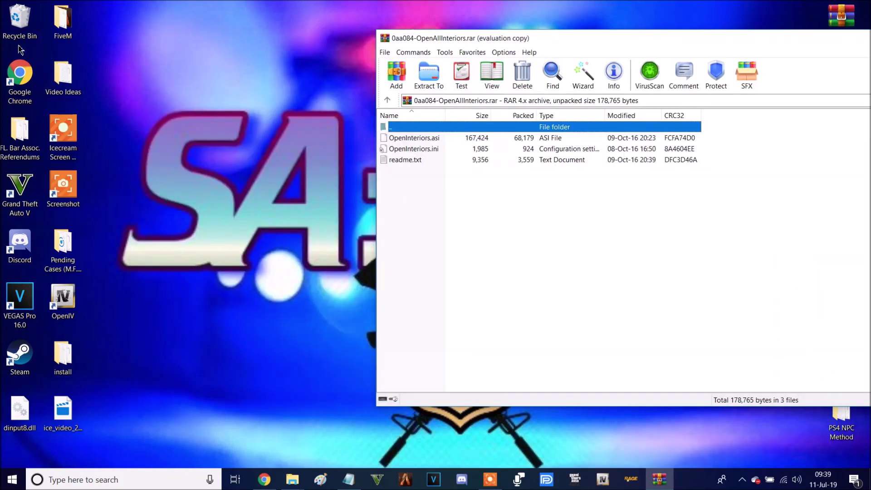
- Open FiveM Application Data inside the desktop's FiveM folder and check the contents of its plugins folder
double_click(63, 18)
double_click(188, 181)
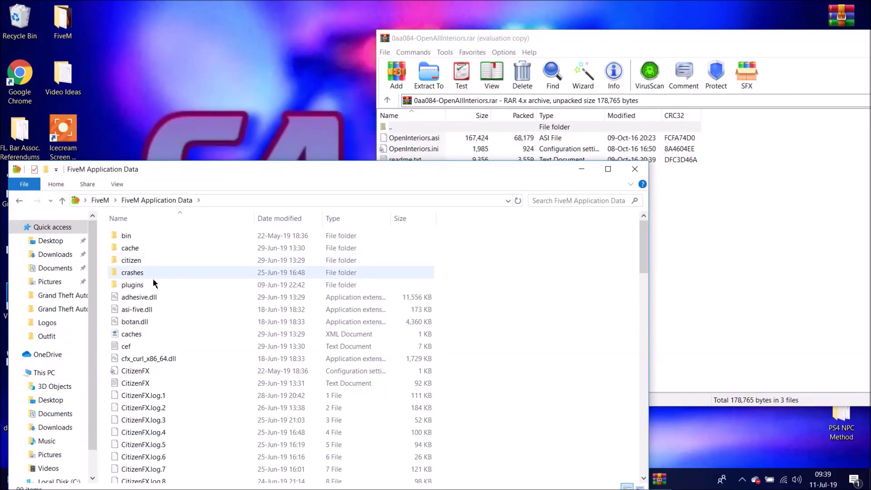
double_click(156, 288)
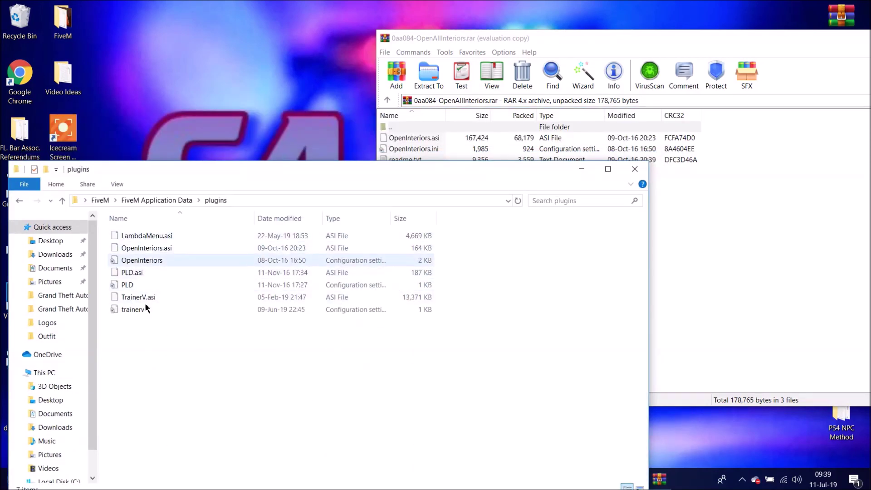
left_click(18, 200)
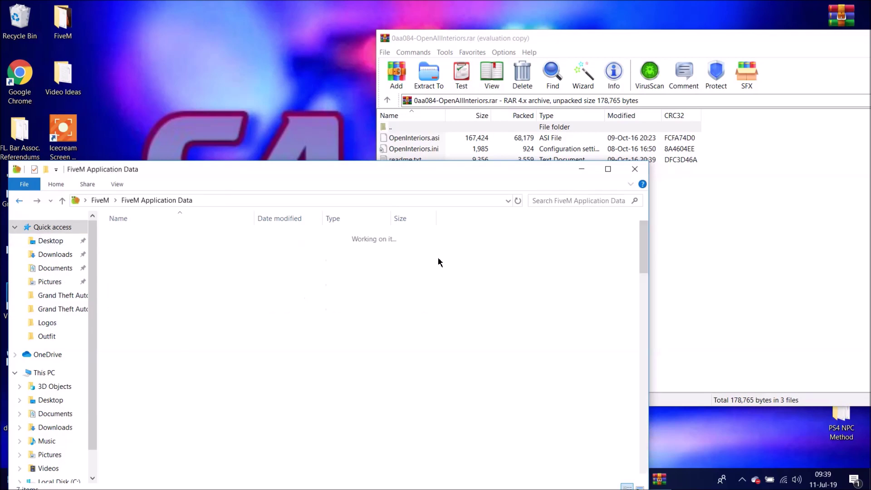
- Create a folder named plugins1 in FiveM Application Data and open it
right_click(552, 290)
mouse_move(580, 422)
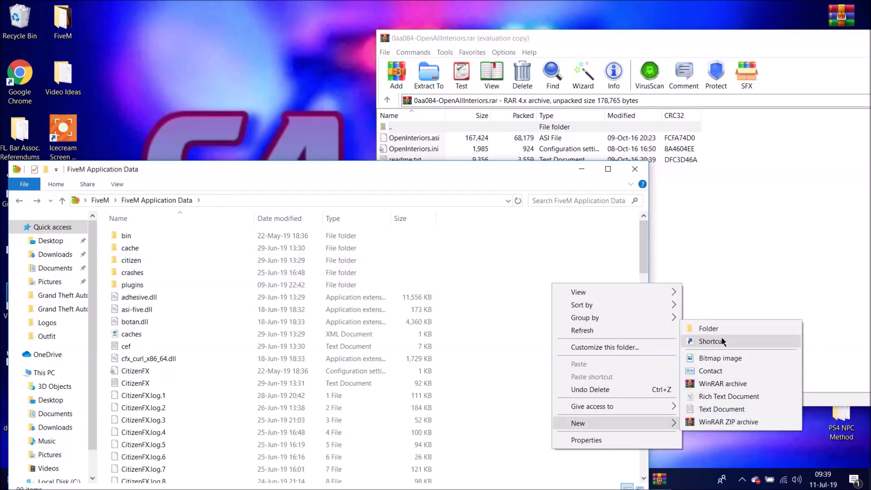
left_click(709, 329)
type("p")
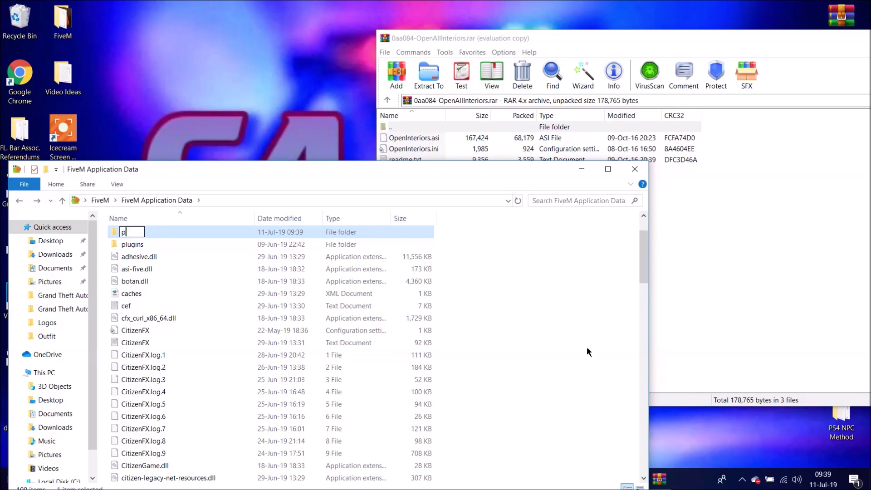
type("lugins1")
key("Return")
double_click(202, 248)
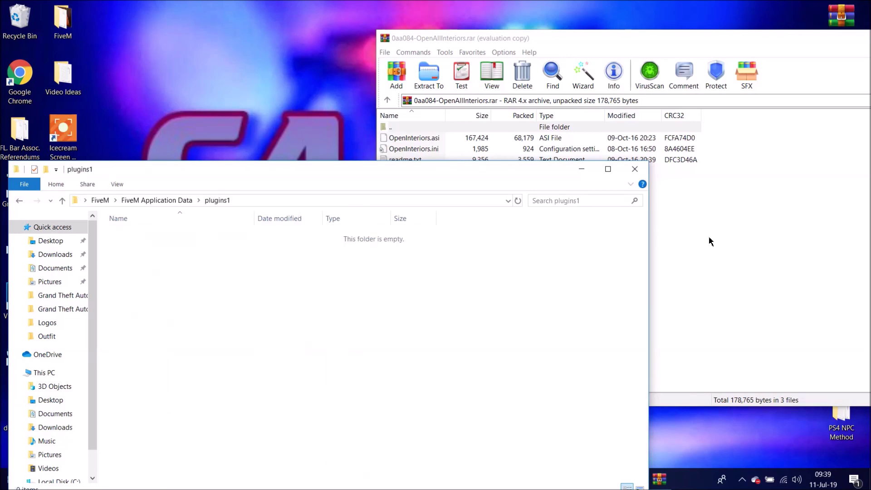
- Extract OpenInteriors.asi and OpenInteriors.ini from the archive into the plugins1 folder and close the archive
left_click(681, 233)
left_click(435, 149)
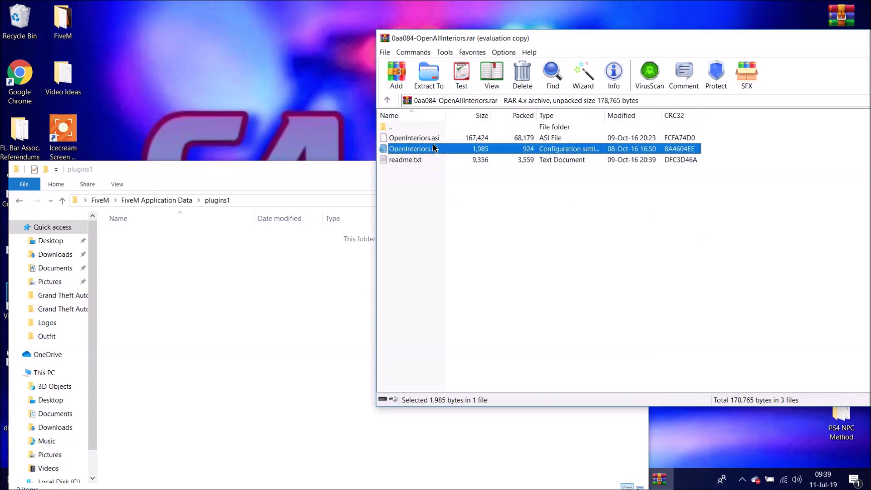
left_click(435, 142, "shift")
left_click_drag(225, 268, 225, 268)
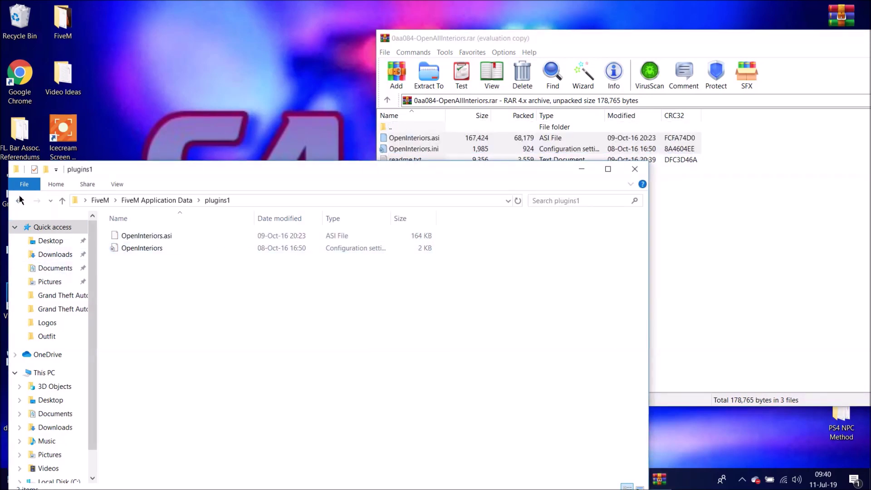
left_click(761, 39)
left_click_drag(761, 39, 664, 36)
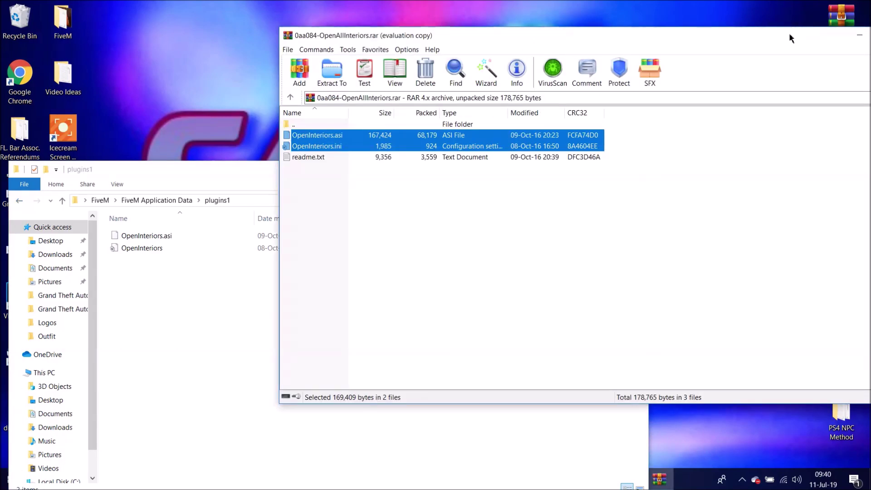
left_click_drag(792, 39, 690, 37)
left_click(809, 36)
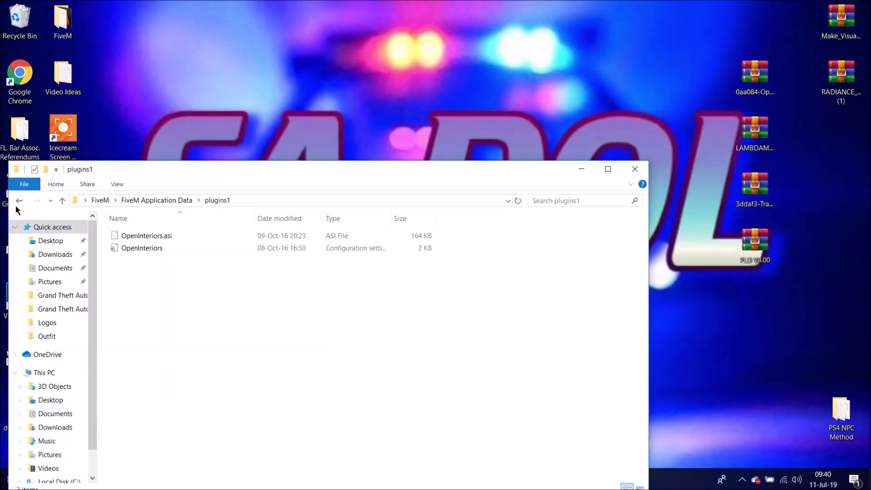
- Check the existing plugins folder's contents and delete the OpenAllInteriors archive from the desktop
left_click(19, 200)
double_click(136, 285)
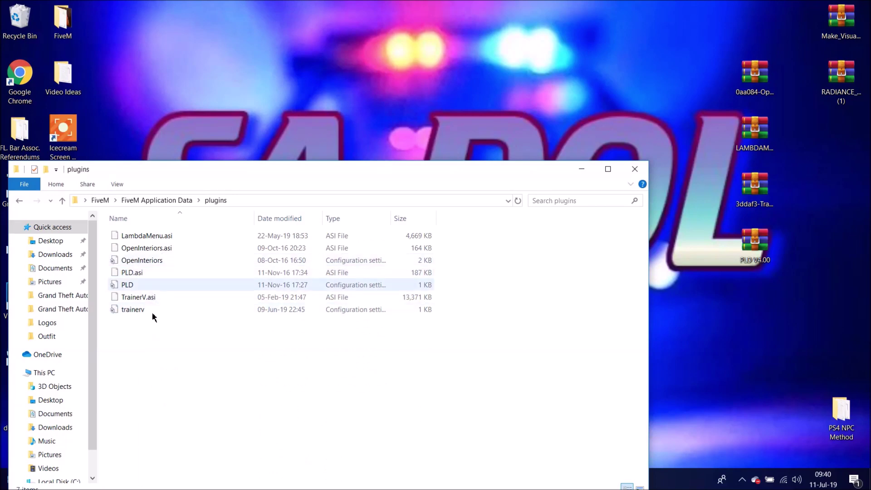
left_click(19, 202)
key("super+d")
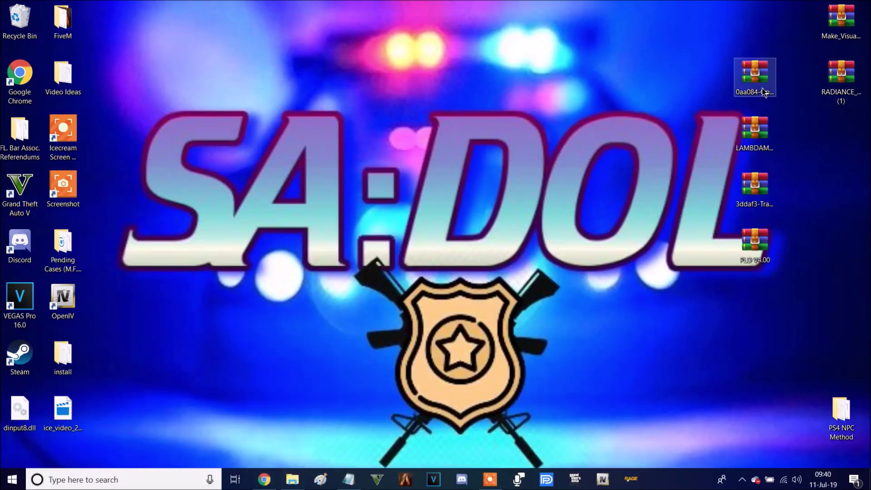
key("Delete")
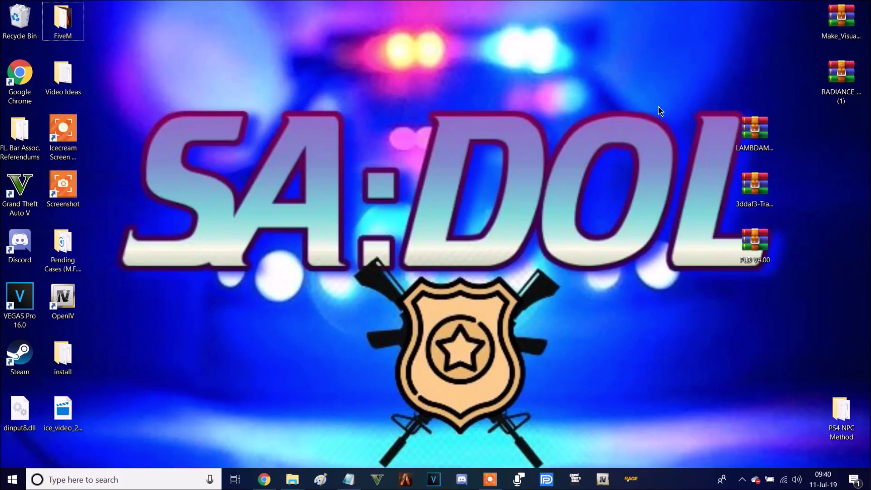
- Switch to Chrome, close the Open All Interiors tab and review the Lambda Menu's installation instructions and controls
left_click(264, 480)
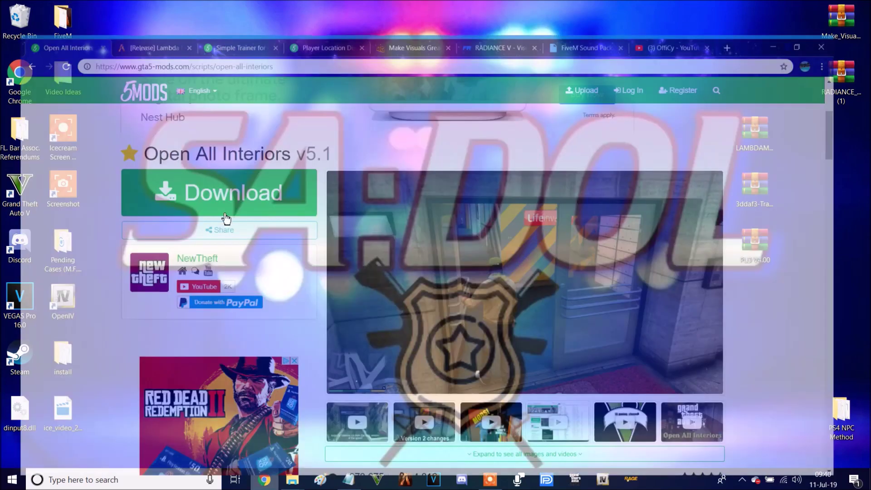
left_click(87, 9)
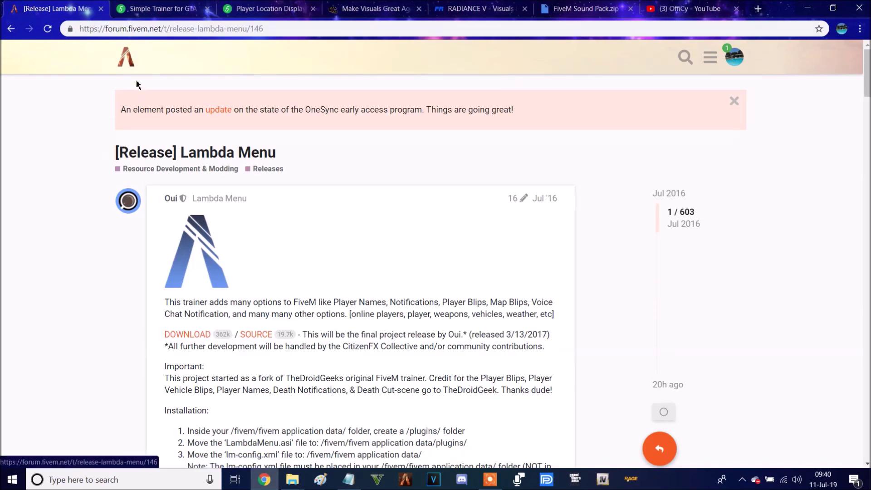
scroll(273, 249, "down", 3)
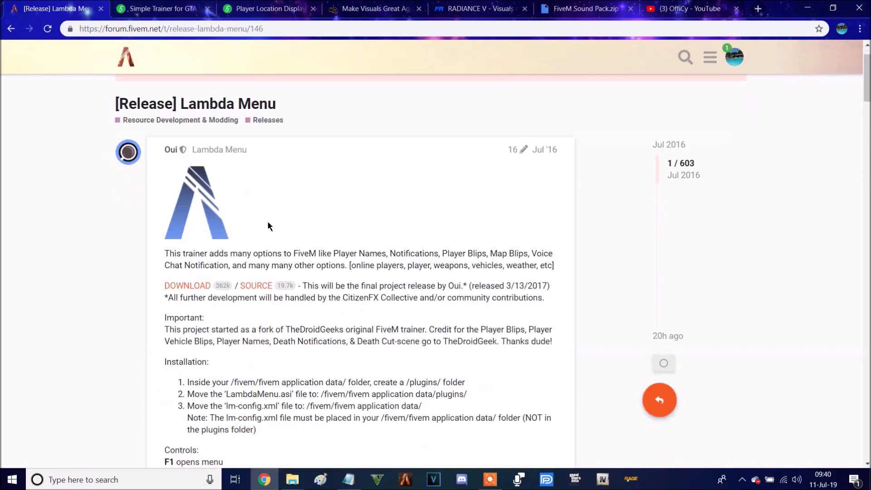
scroll(222, 247, "down", 3)
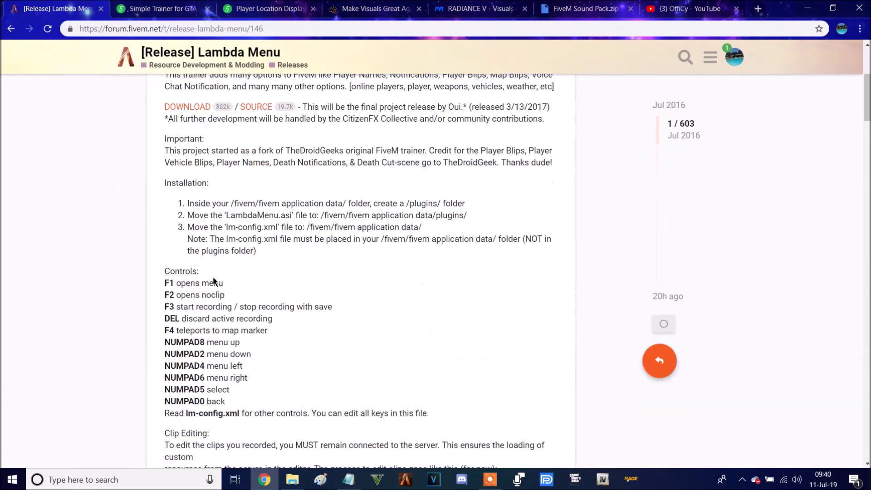
left_click_drag(409, 415, 114, 354)
left_click(67, 324)
- Open the LAMBDAMENU_3.13.2017.zip archive from the desktop, dismiss the WinRAR trial notice and enter its LAMBDAMENU_3.13.2017 folder
left_click(809, 7)
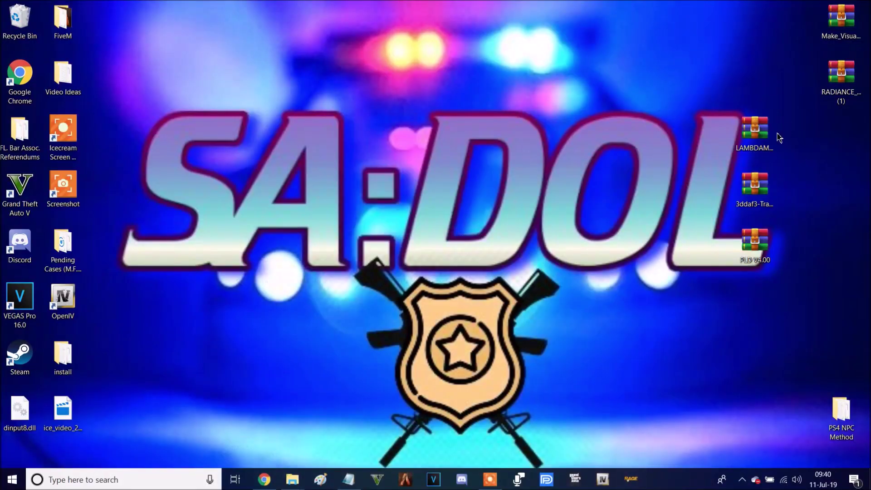
double_click(772, 137)
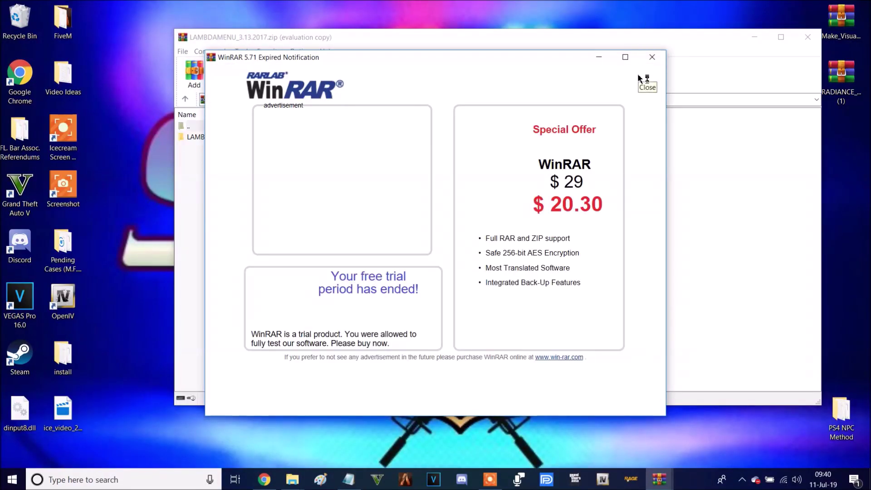
left_click(640, 77)
double_click(212, 137)
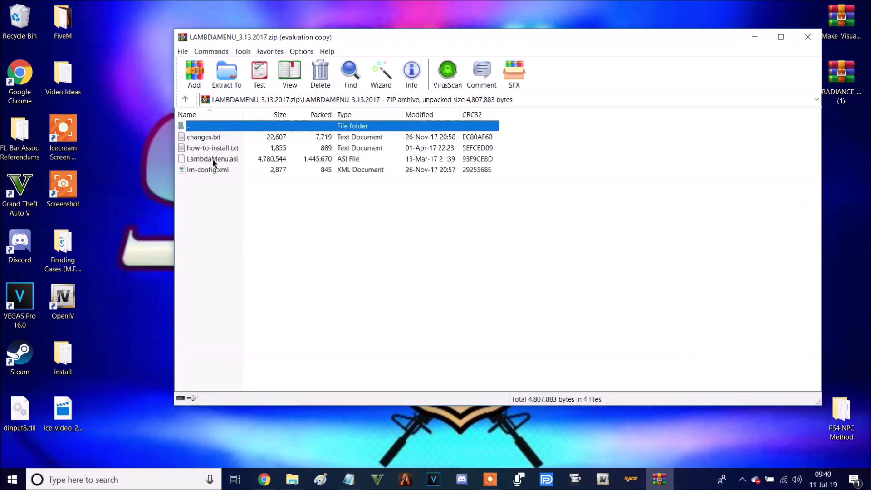
- Arrange the desktop's FiveM folder side by side with the archive and open plugins1 inside FiveM Application Data
double_click(84, 34)
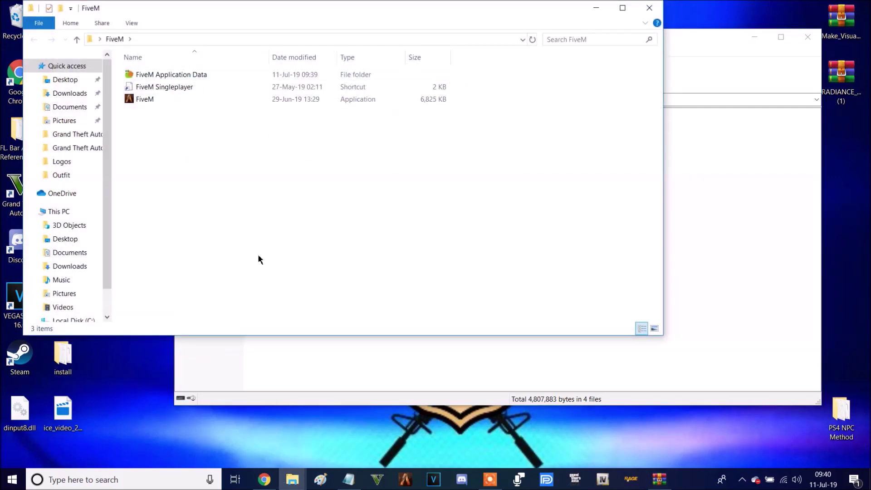
key("super+Left")
left_click(490, 140)
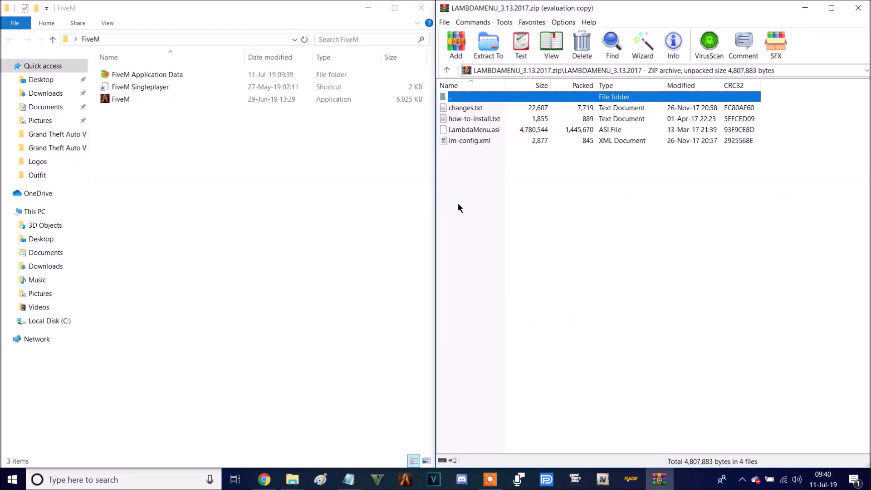
double_click(145, 76)
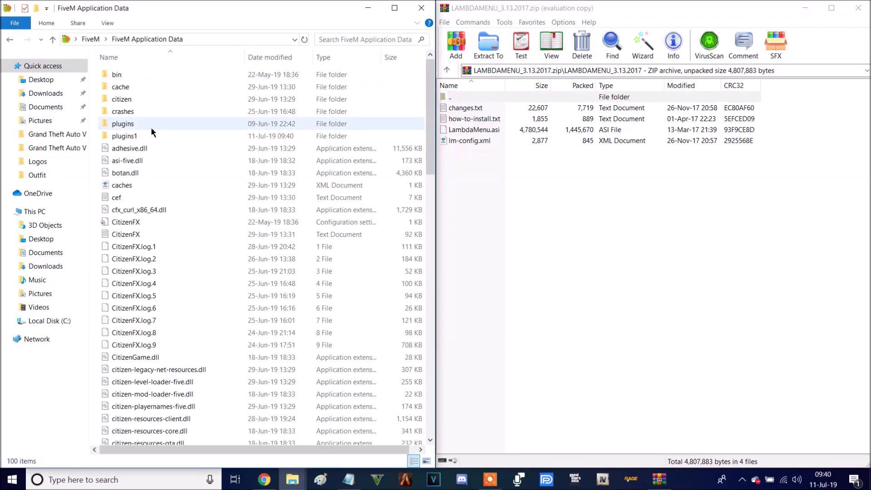
double_click(142, 136)
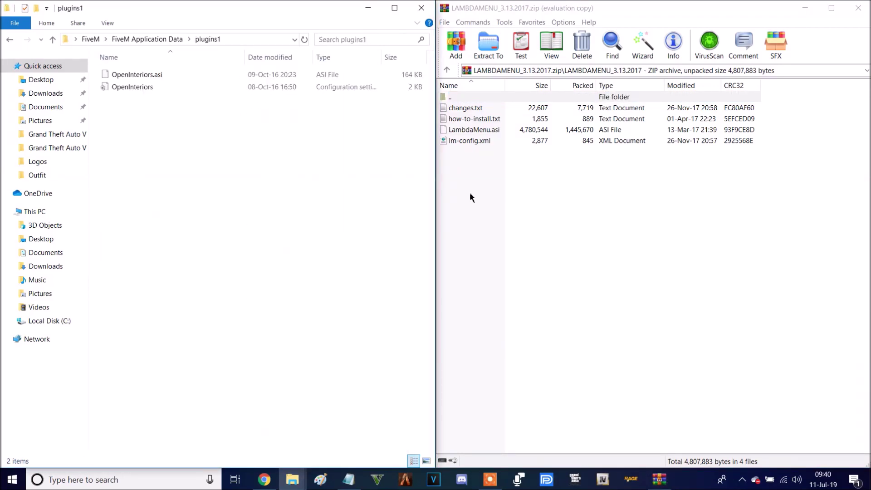
- Extract LambdaMenu.asi from the archive into the plugins1 folder
left_click(484, 183)
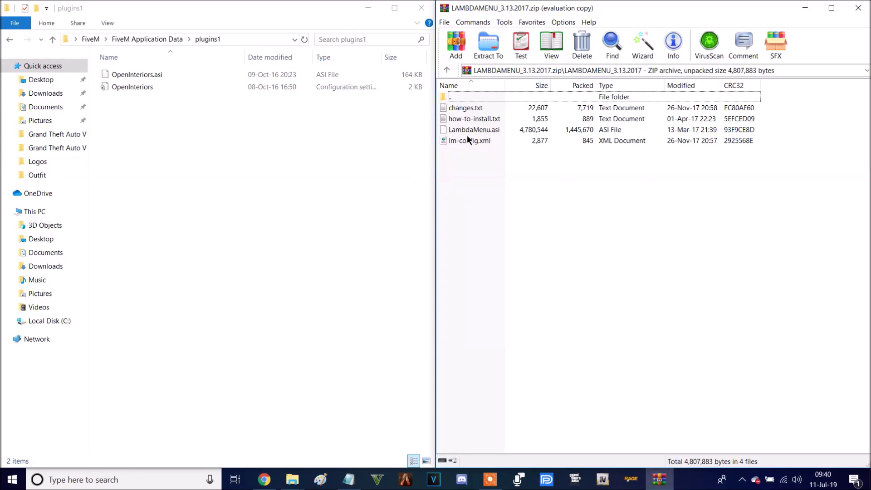
left_click_drag(475, 136, 443, 140)
left_click_drag(223, 129, 219, 118)
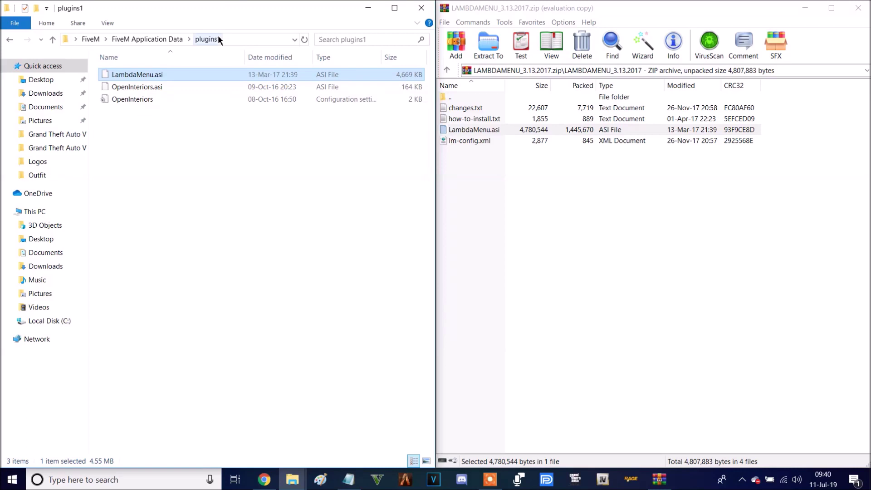
- Extract lm-config.xml from the archive directly into the FiveM Application Data folder and check that it is listed there
left_click(9, 40)
left_click_drag(463, 142, 233, 295)
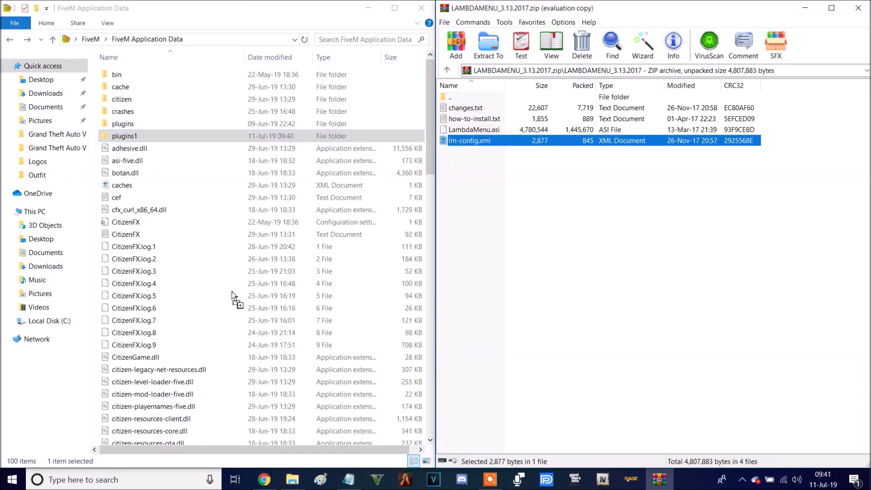
left_click_drag(537, 156, 352, 274)
scroll(352, 274, "down", 15)
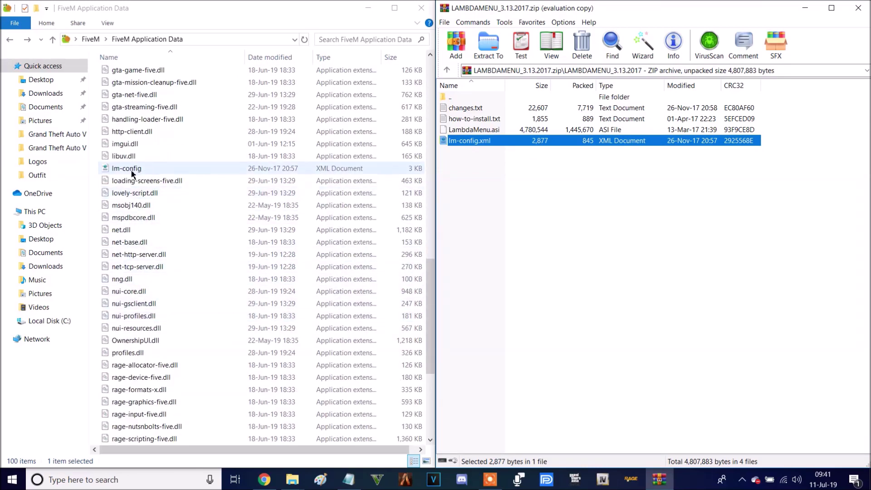
scroll(311, 303, "up", 7)
scroll(311, 303, "up", 12)
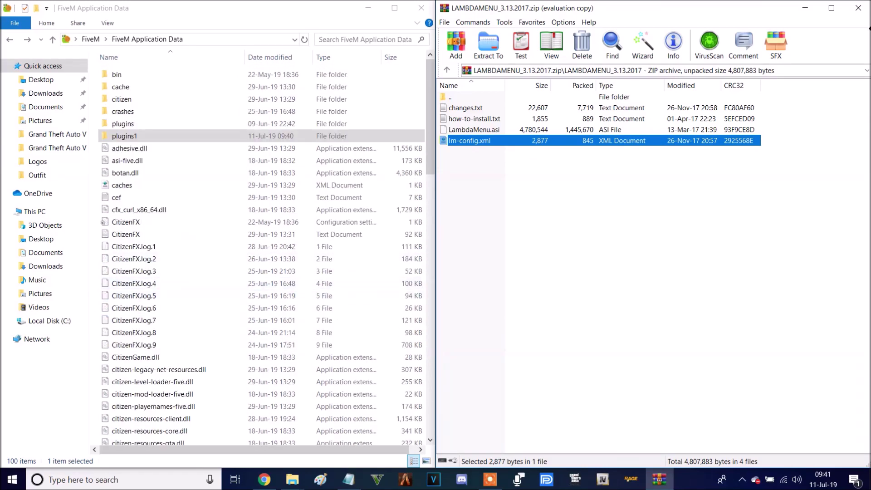
- Close the Lambda Menu archive, look through the existing plugins folder in FiveM Application Data and minimize the window
left_click(862, 8)
left_click(395, 8)
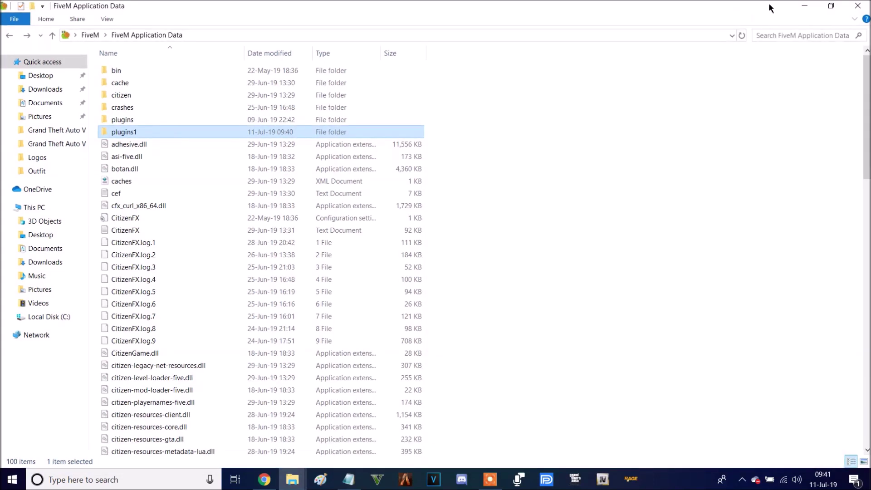
left_click(833, 8)
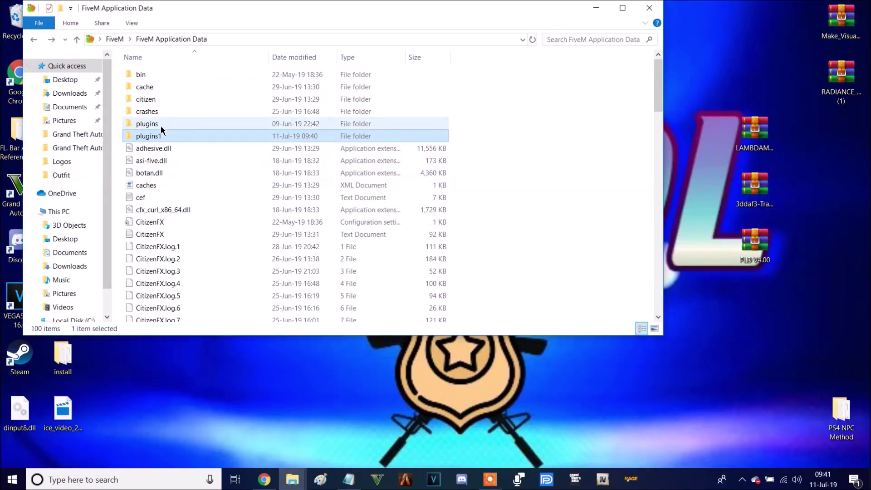
double_click(161, 127)
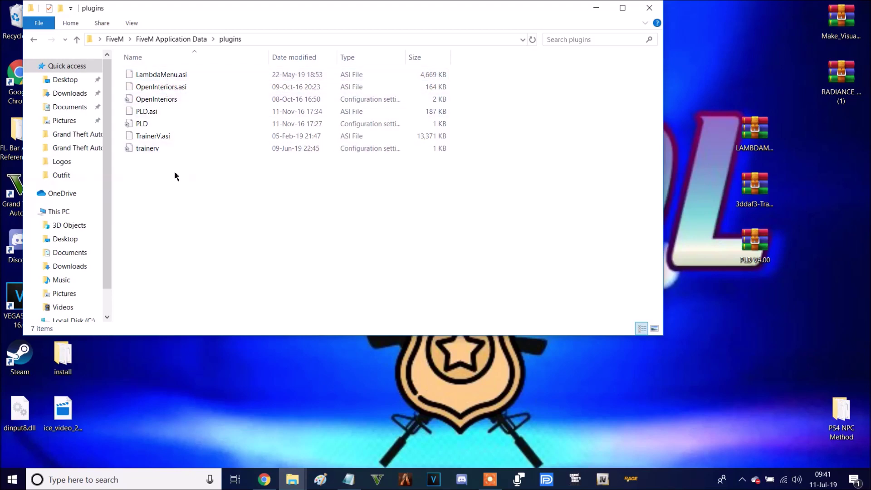
left_click(596, 8)
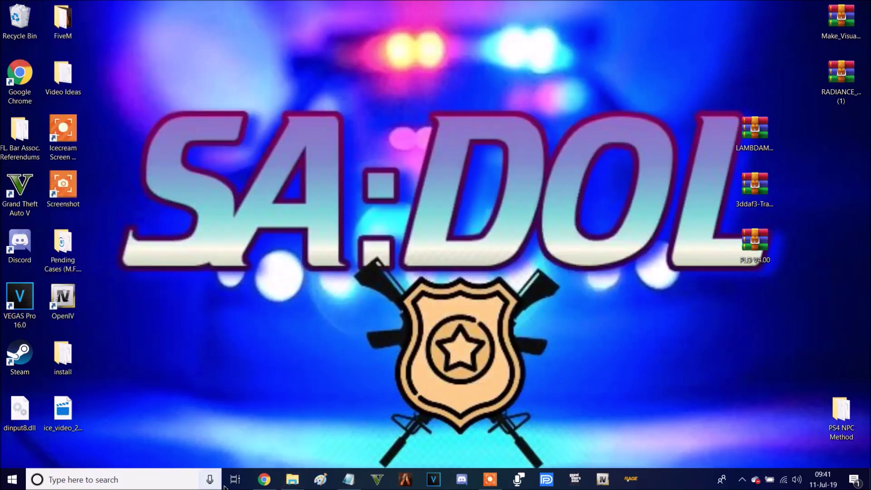
- Switch to Chrome, close the Lambda Menu tab and look over the Simple Trainer for GTA V page
left_click(276, 481)
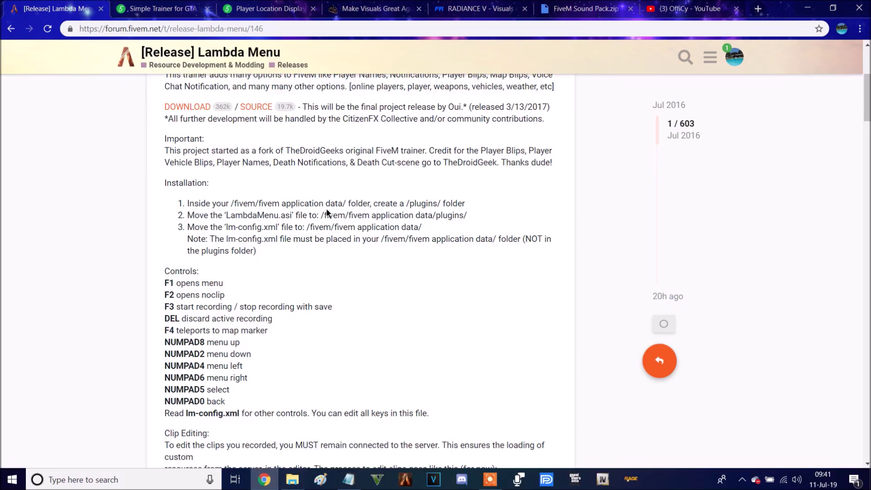
left_click(100, 8)
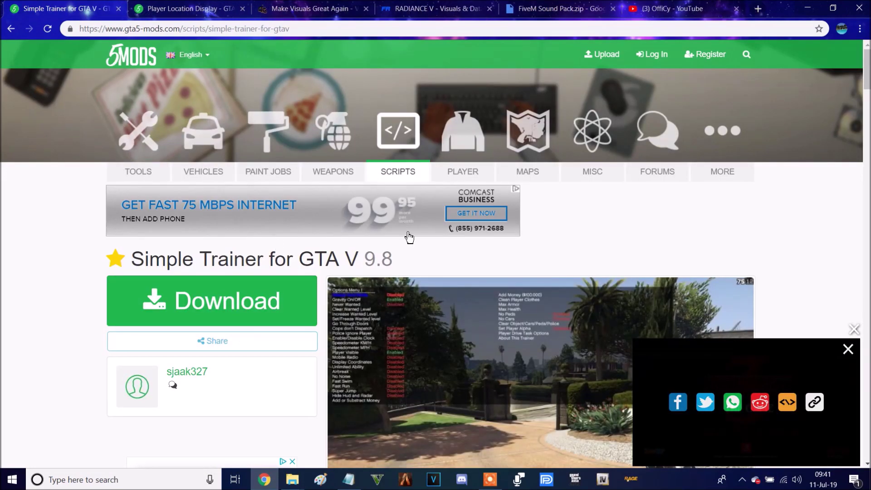
scroll(583, 274, "down", 4)
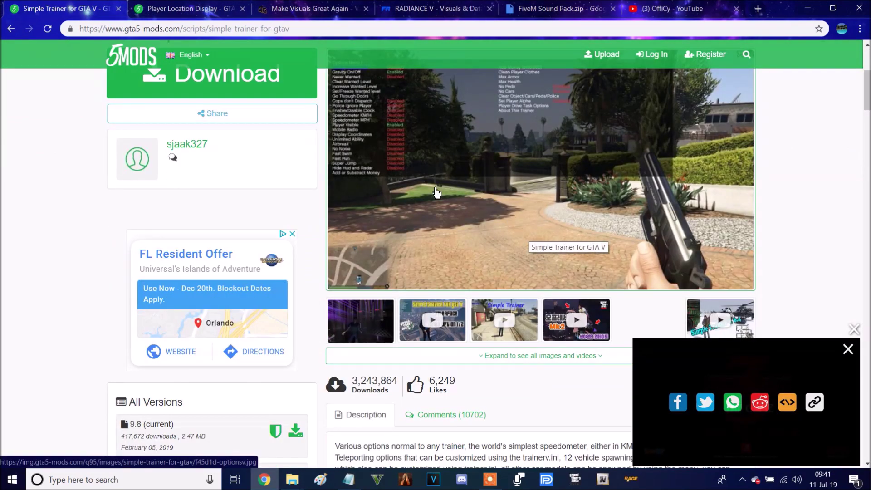
- Minimize Chrome and delete the LAMBDAMENU archive from the desktop
left_click(807, 8)
left_click(743, 136)
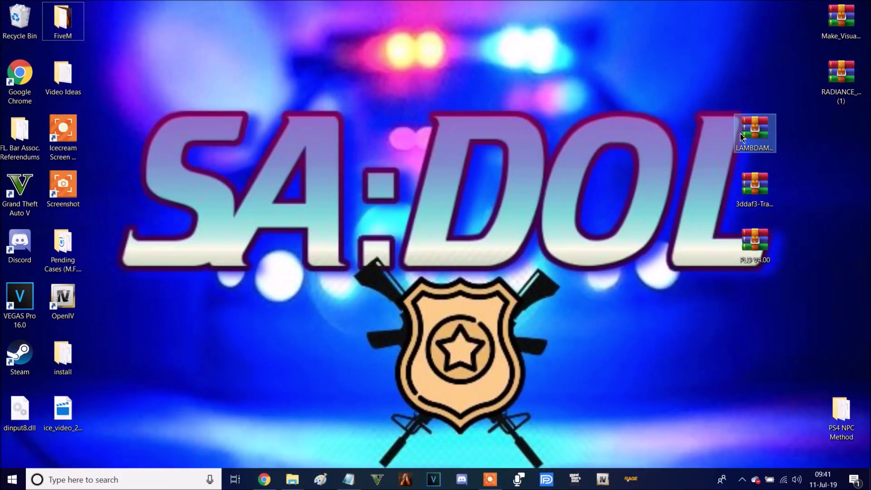
key("Delete")
- Open the 3ddaf3-TrainerV.rar archive from the desktop and dismiss the WinRAR trial notice
double_click(755, 187)
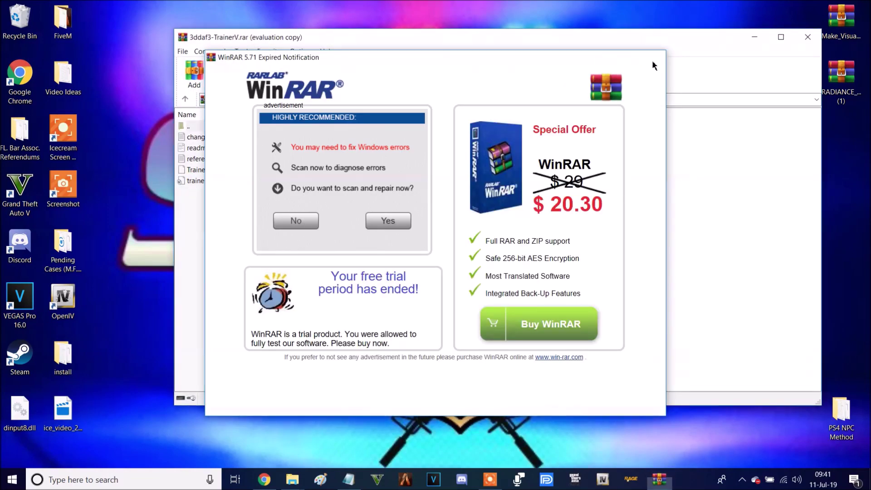
left_click(652, 57)
left_click(367, 234)
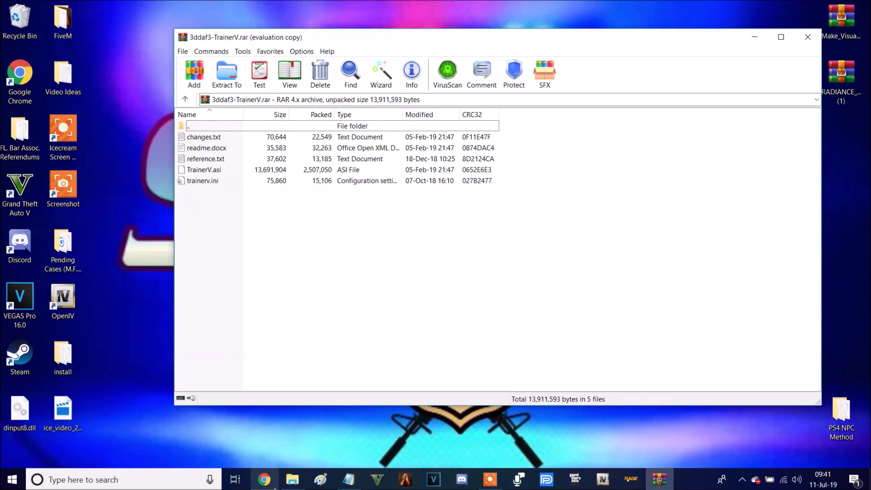
- Bring up the FiveM plugins window, offset it from the archive and open plugins1 inside FiveM Application Data
double_click(63, 5)
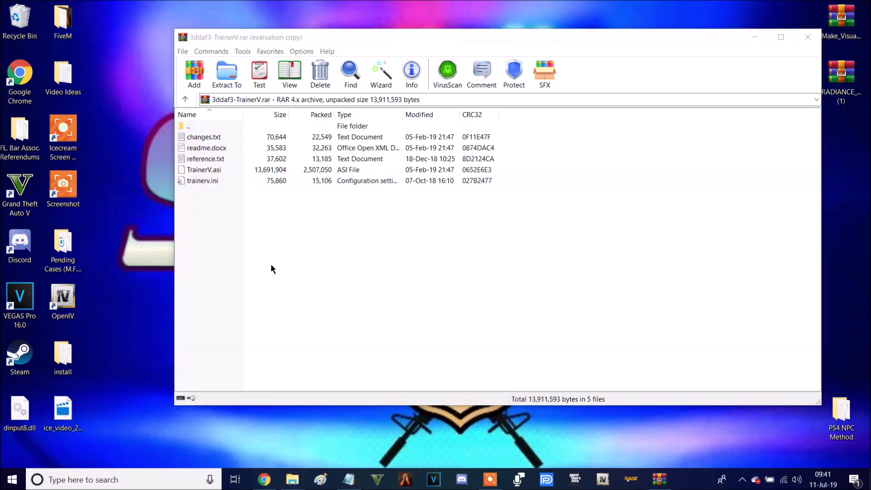
left_click(662, 21)
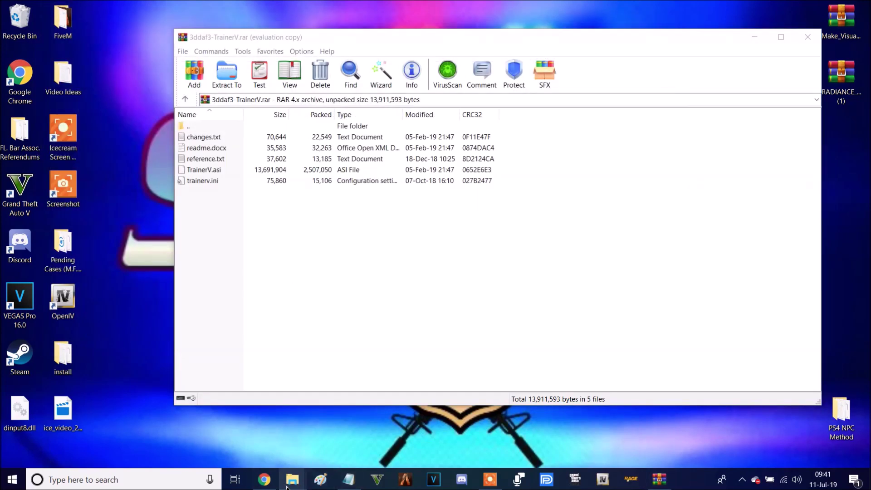
mouse_move(287, 488)
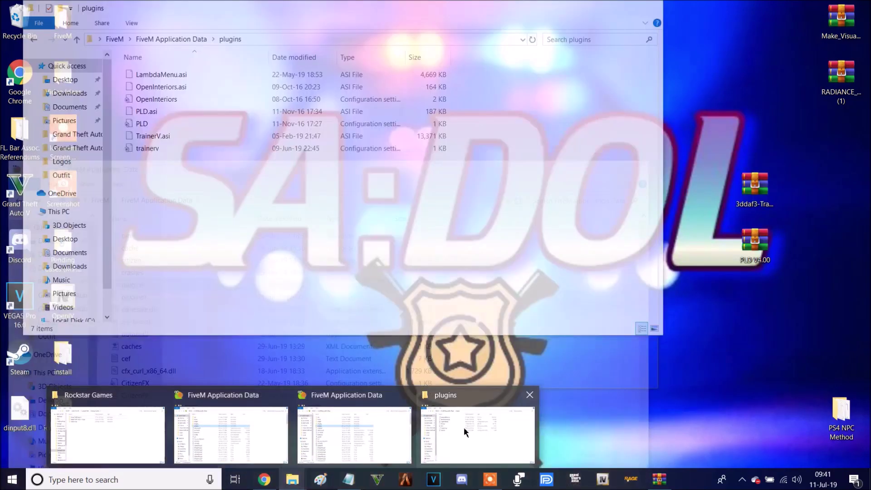
left_click(464, 428)
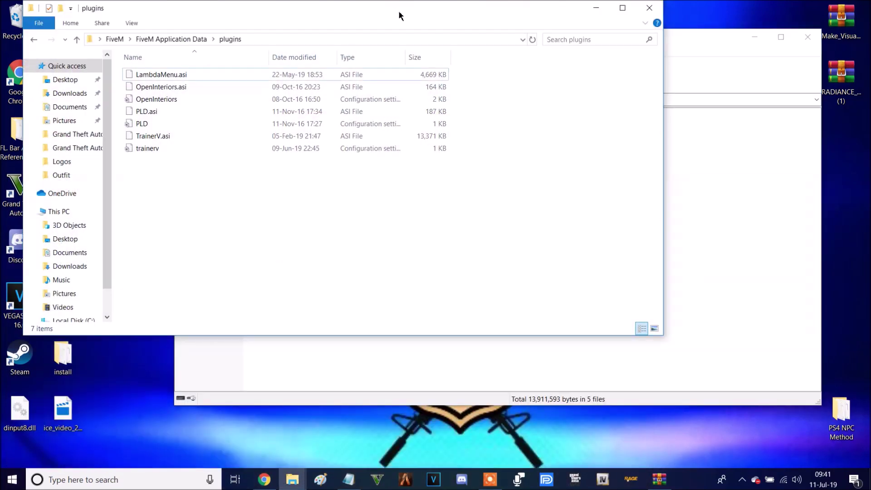
left_click_drag(399, 15, 718, 99)
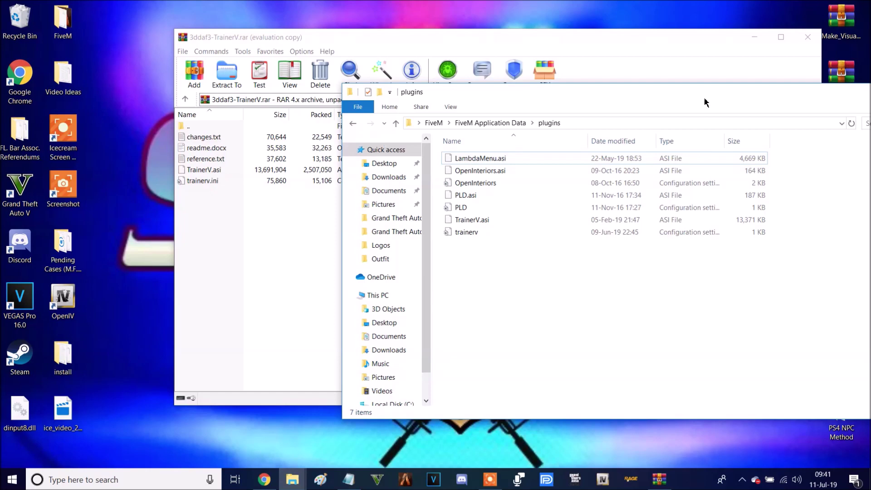
left_click(482, 124)
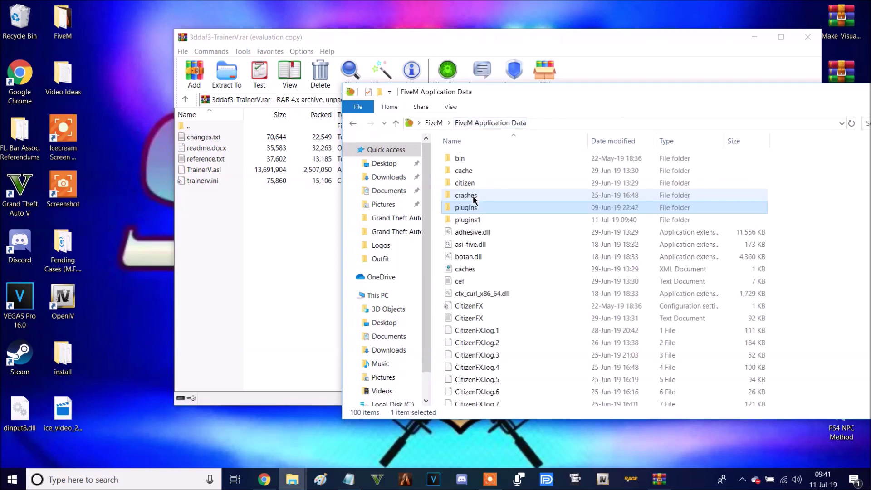
left_click(470, 221)
double_click(470, 221)
- Extract TrainerV.asi and trainerv.ini from the archive into the plugins1 folder
left_click(230, 198)
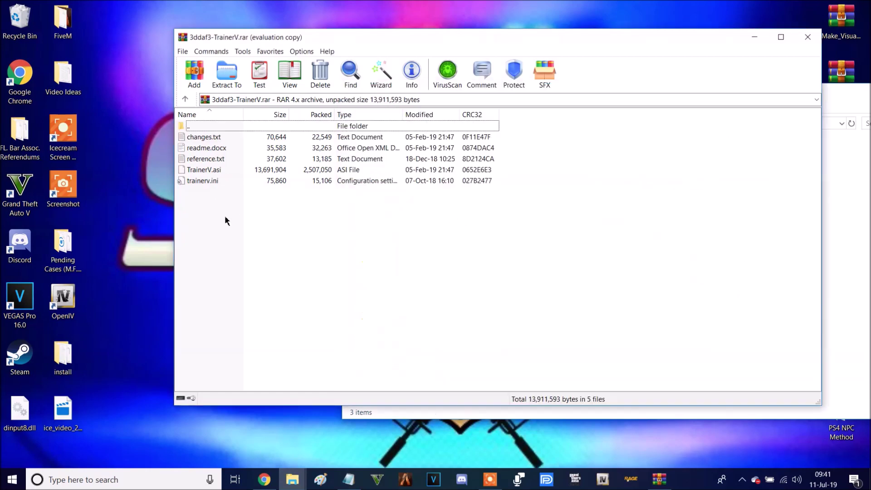
mouse_move(213, 189)
left_mouse_down()
mouse_move(210, 177)
mouse_move(221, 179)
left_mouse_up()
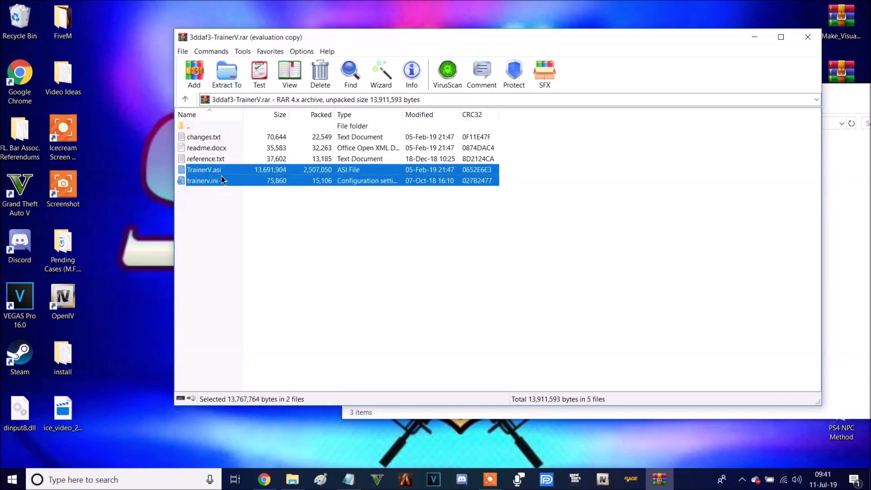
left_click_drag(844, 239, 844, 238)
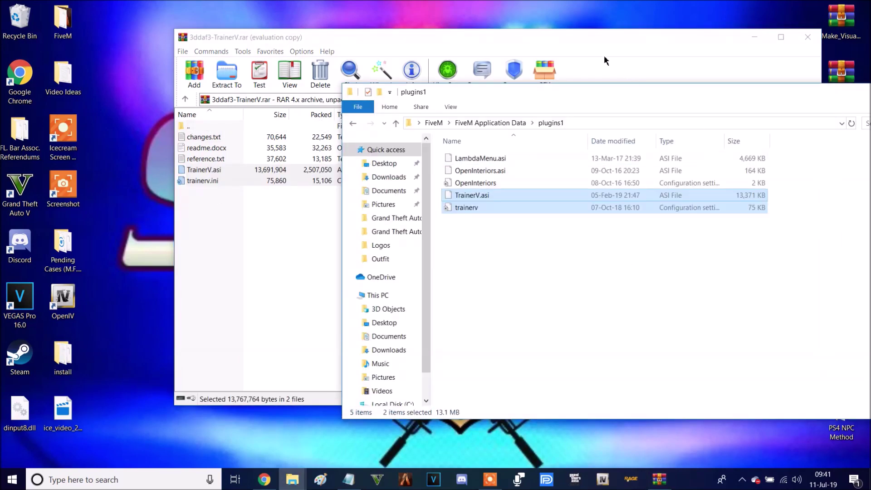
- Return to FiveM Application Data, close the TrainerV archive and delete its file from the desktop
left_click(353, 125)
left_click(808, 38)
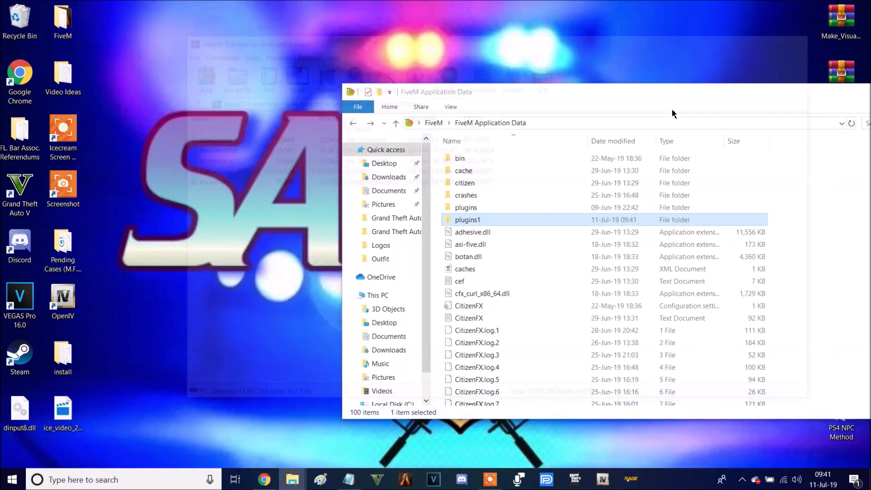
left_click_drag(674, 93, 549, 244)
left_click_drag(787, 189, 683, 208)
key("Delete")
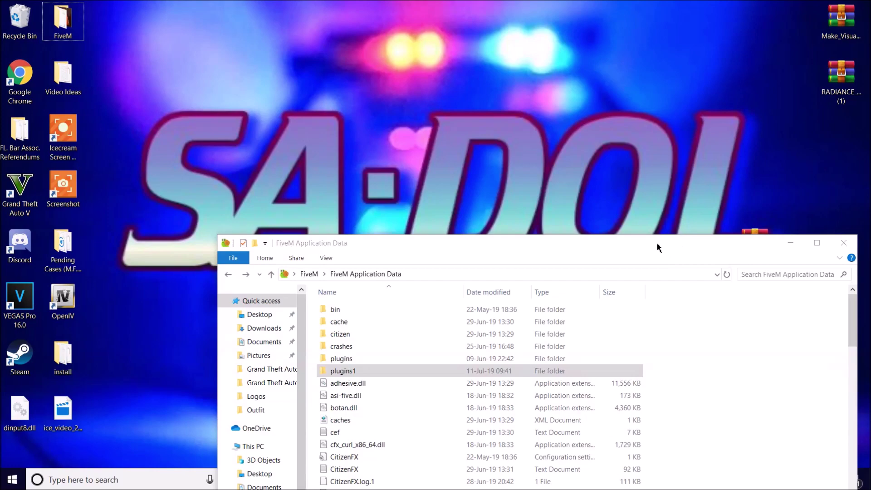
left_click_drag(657, 242, 521, 71)
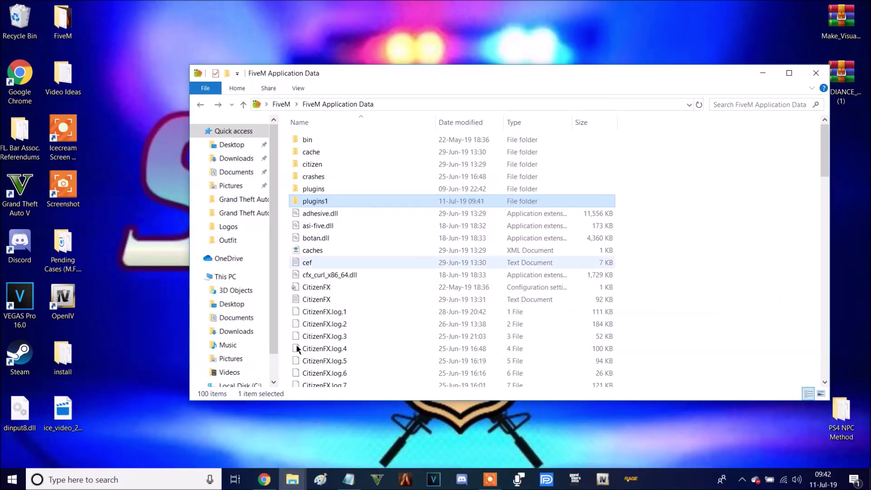
- Switch to Chrome, close the Simple Trainer tab and review the Player Location Display page with its highway screenshot
left_click(264, 480)
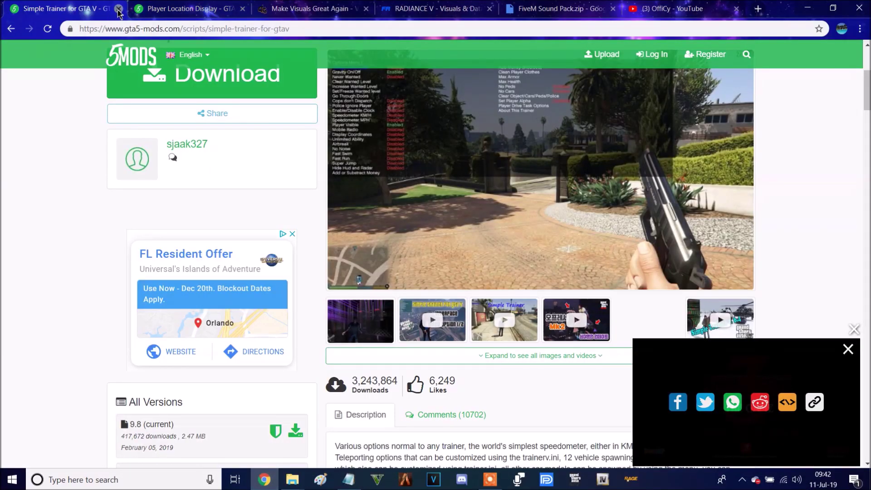
left_click(118, 9)
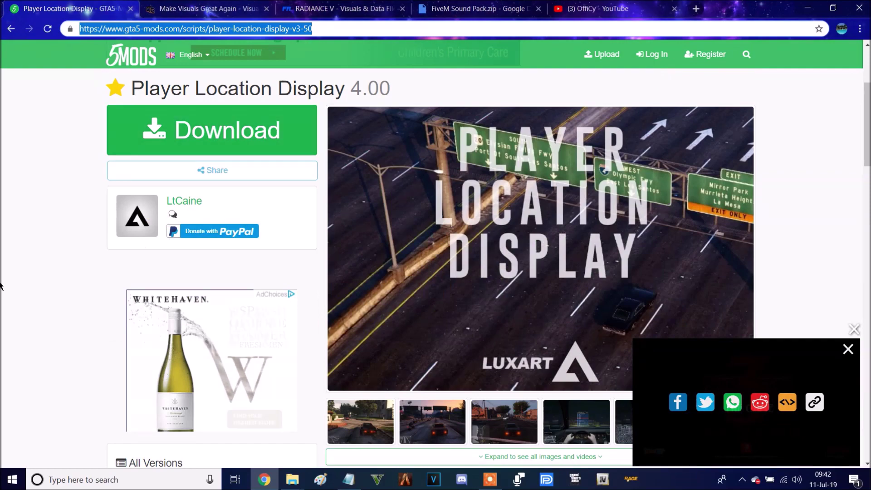
scroll(81, 253, "up", 4)
scroll(81, 254, "down", 10)
scroll(440, 359, "up", 5)
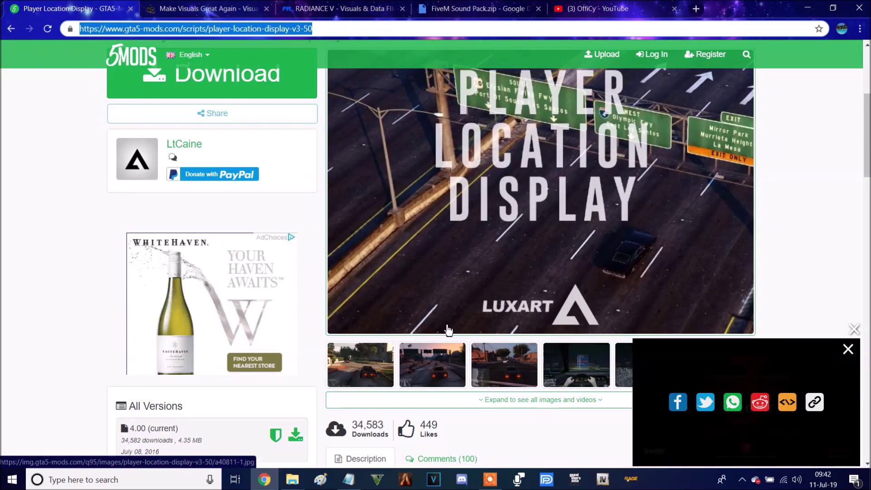
left_click(440, 359)
left_click(441, 359)
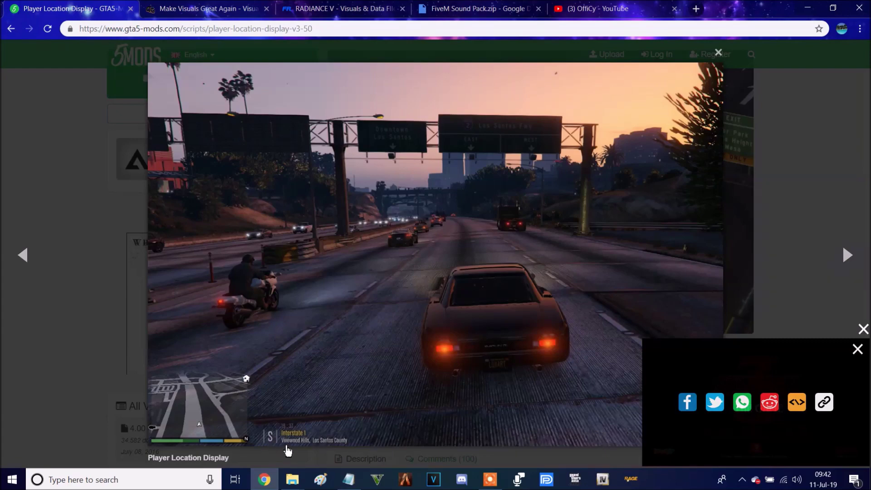
left_click(787, 204)
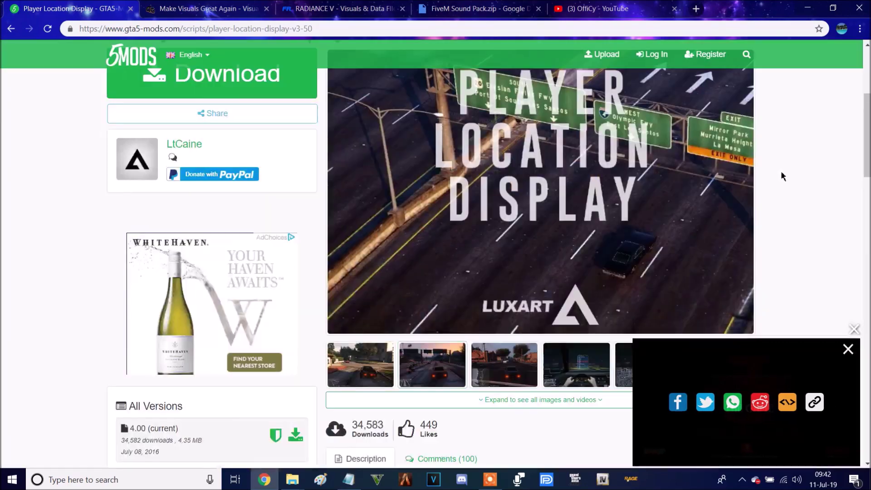
scroll(189, 266, "up", 4)
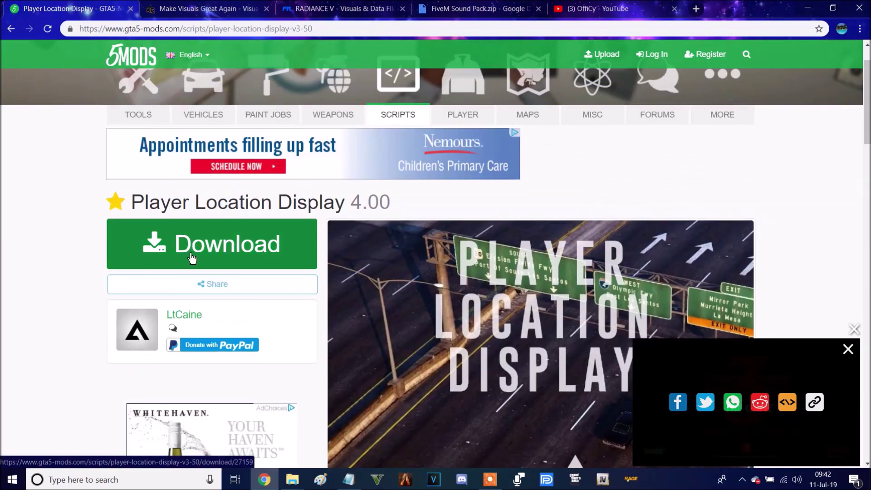
- Minimize Chrome, open the PLD V4.00.rar archive from the desktop, dismiss the WinRAR notice and enter its INSTALLATION FILES folder
left_click(807, 8)
left_click_drag(714, 83, 518, 250)
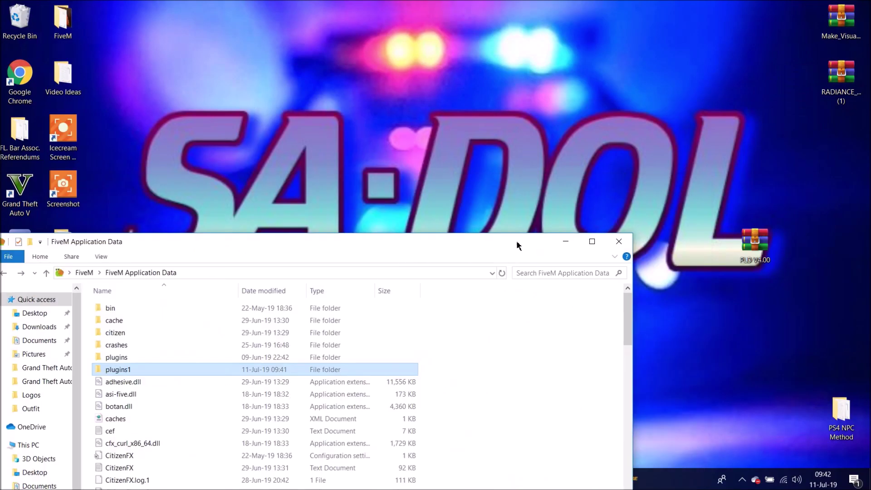
double_click(755, 240)
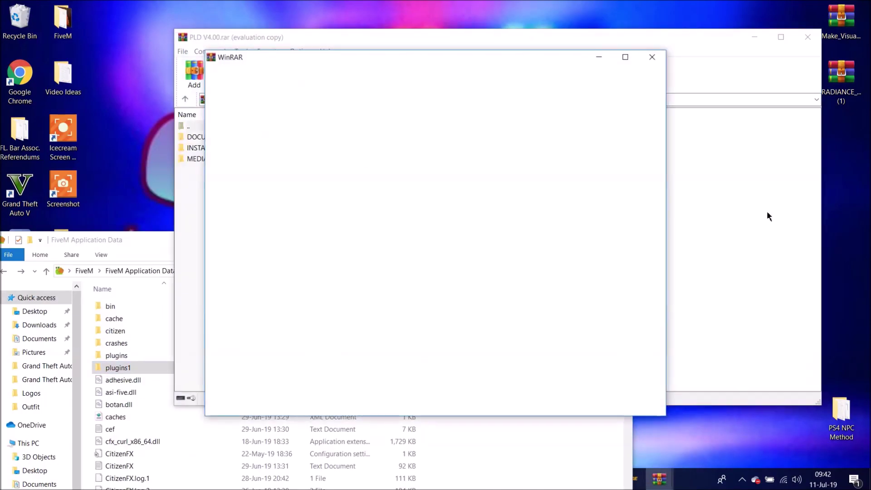
left_click(652, 57)
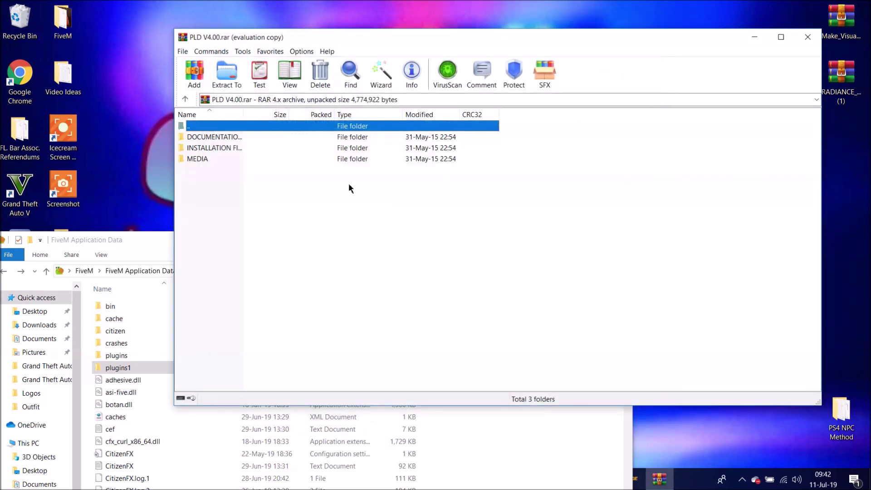
left_click(223, 218)
double_click(225, 148)
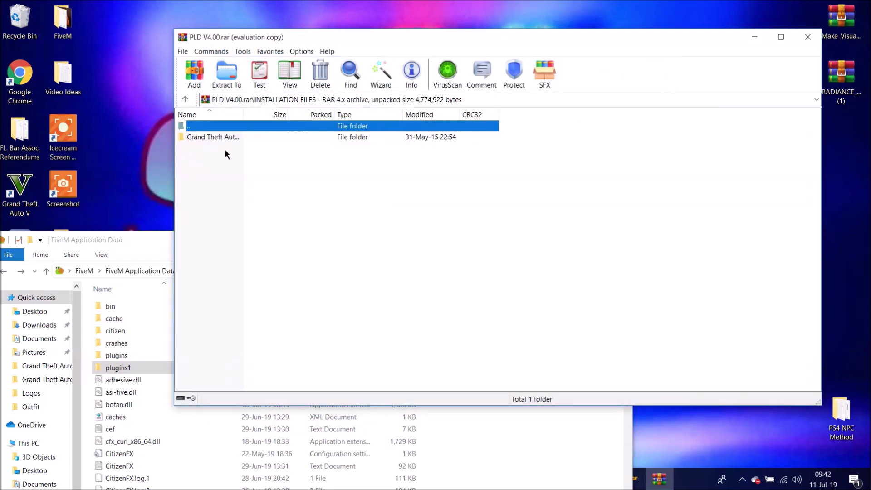
- Extract PLD.asi and PLD.ini from the archive's Grand Theft Auto V folder into the plugins1 folder
double_click(222, 136)
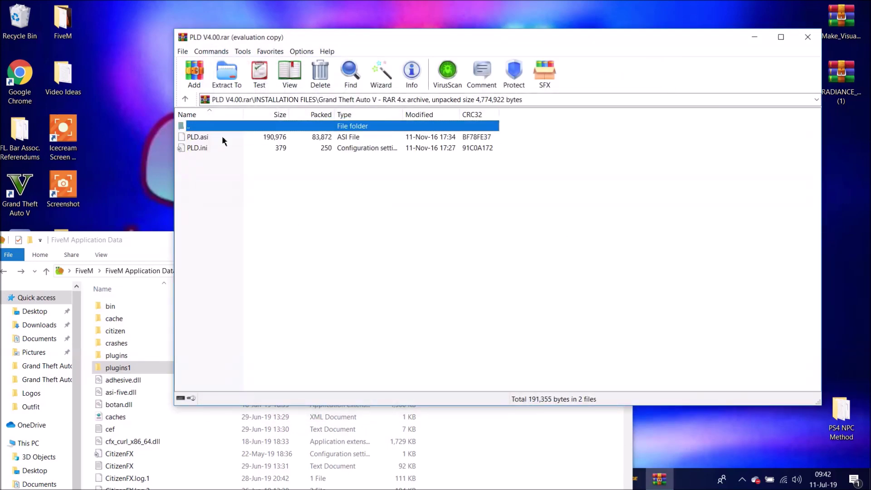
left_click(209, 165)
left_click(127, 361)
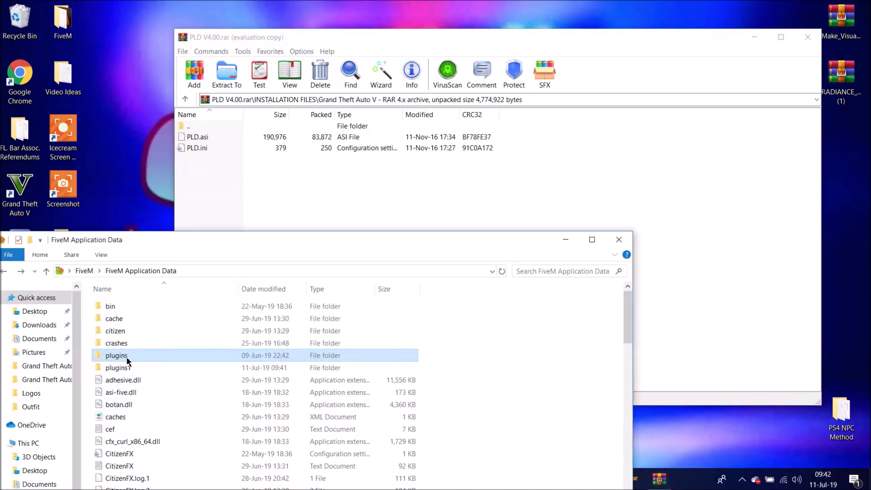
double_click(127, 361)
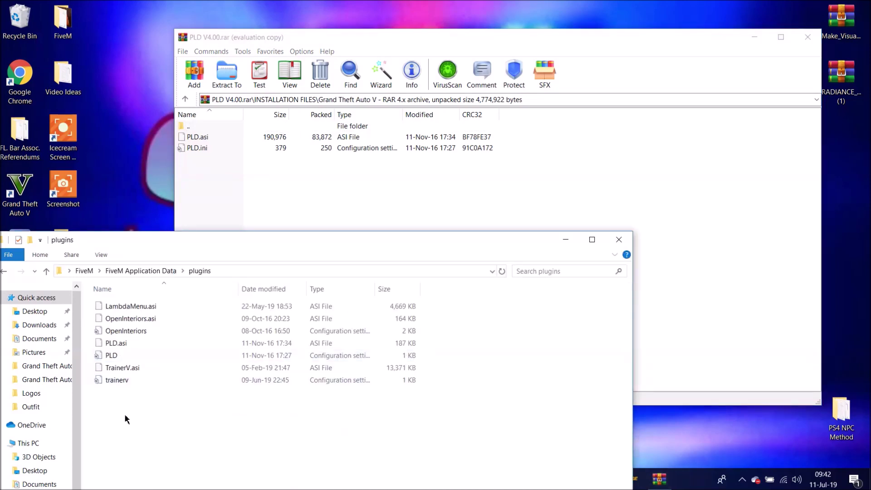
left_click(3, 271)
double_click(102, 365)
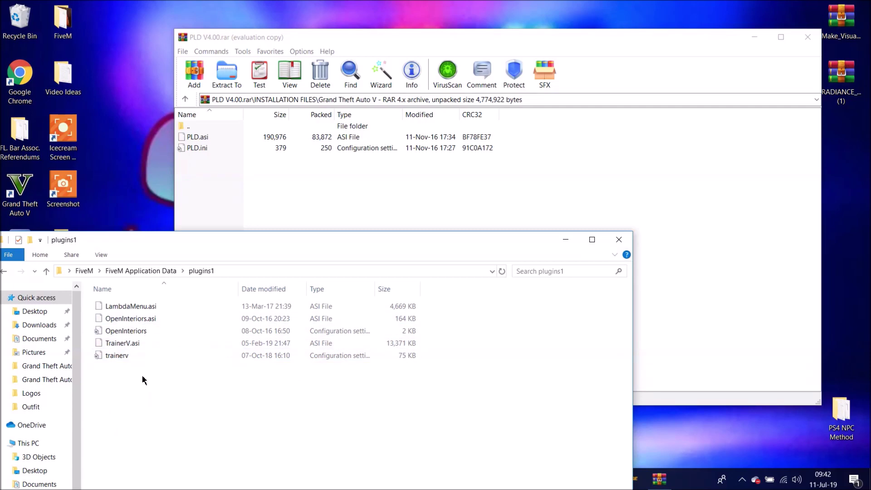
left_click(311, 165)
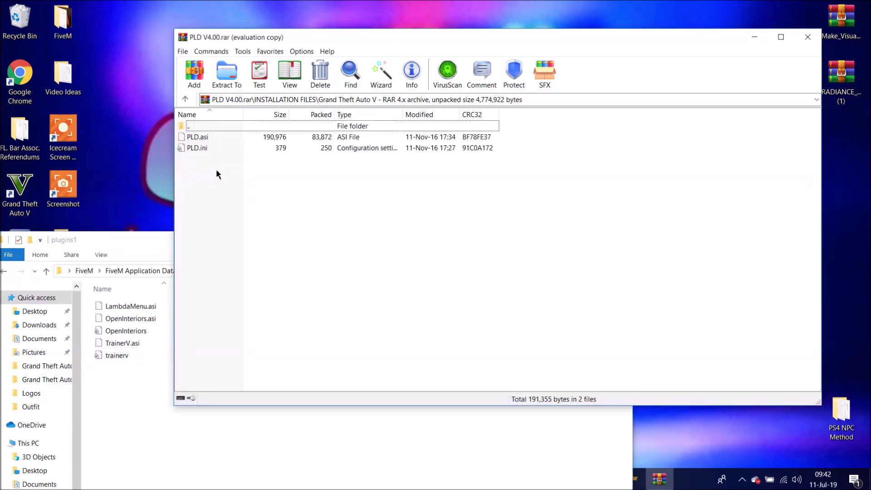
left_click_drag(216, 170, 182, 317)
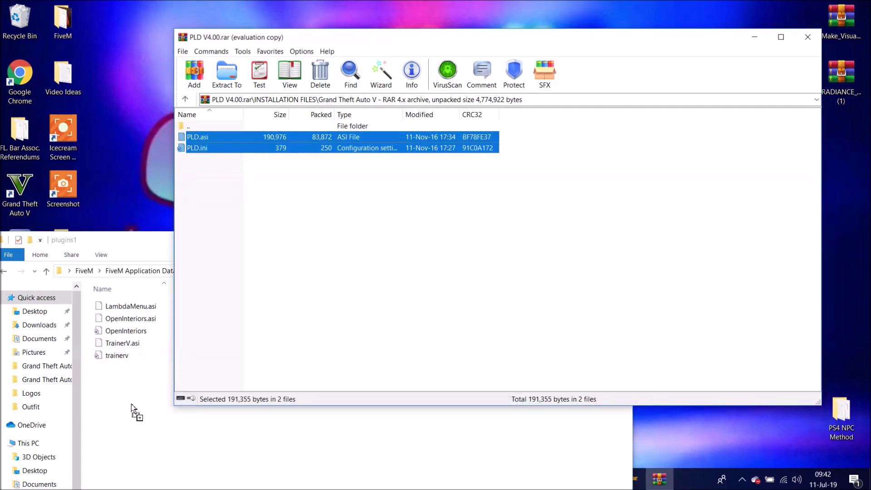
left_click_drag(132, 408, 132, 406)
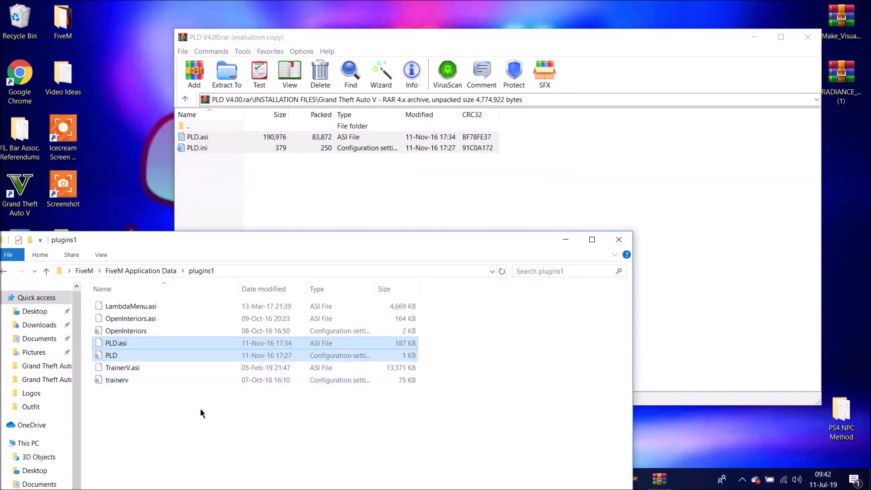
- Compare the contents of the existing plugins folder with those of the plugins1 folder
left_click(3, 271)
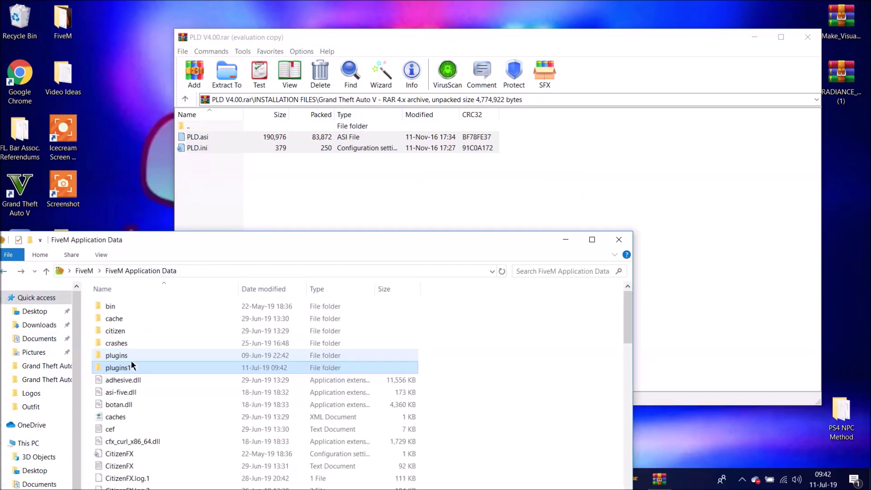
double_click(114, 413)
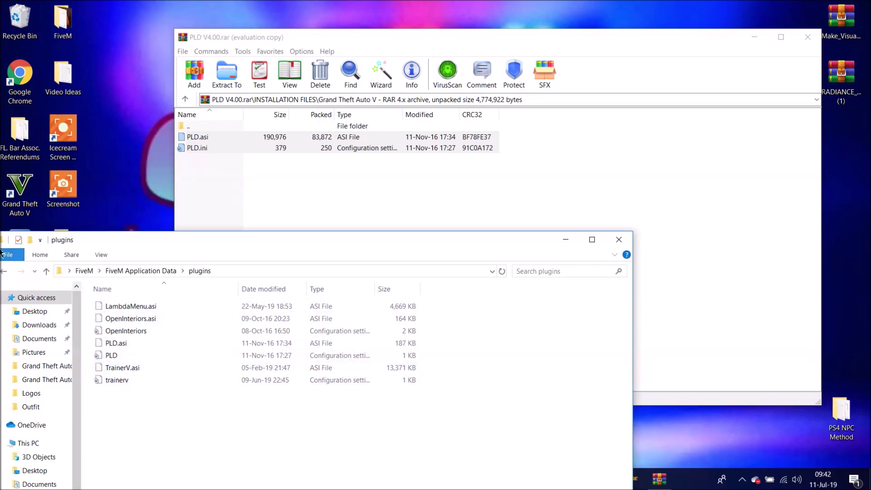
left_click(4, 272)
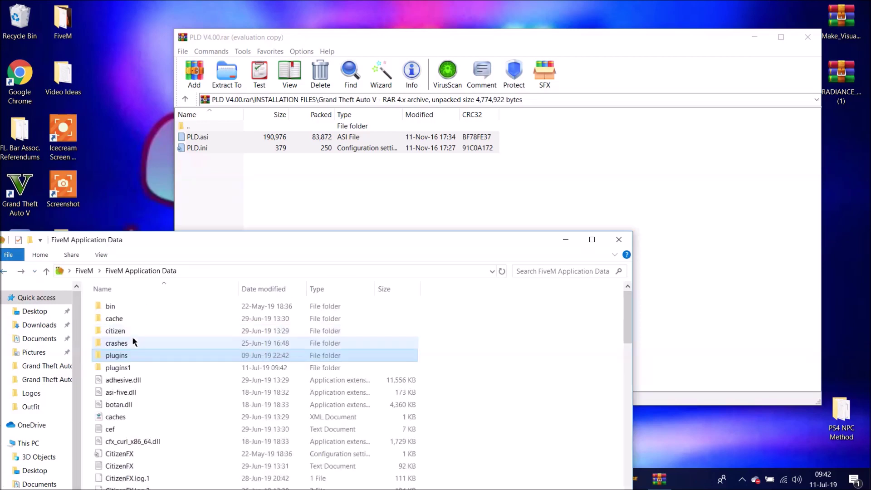
double_click(128, 363)
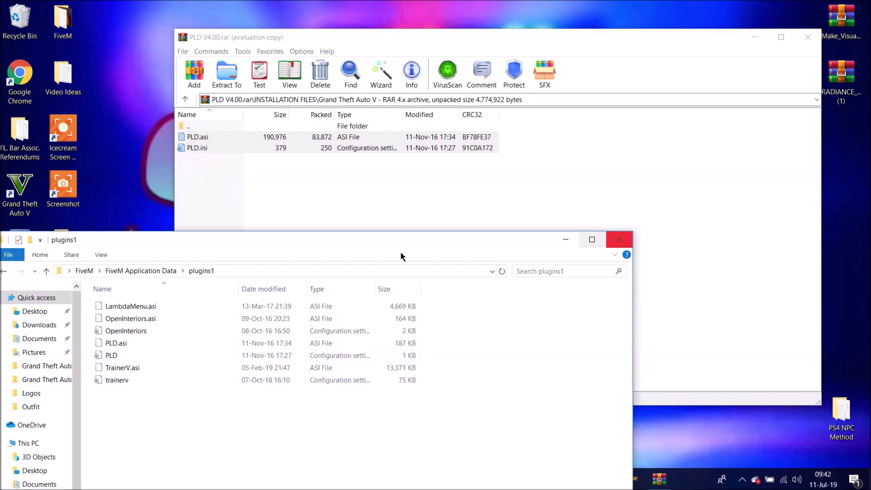
- Close the PLD V4.00 archive and delete the plugins1 folder from FiveM Application Data
left_click(797, 58)
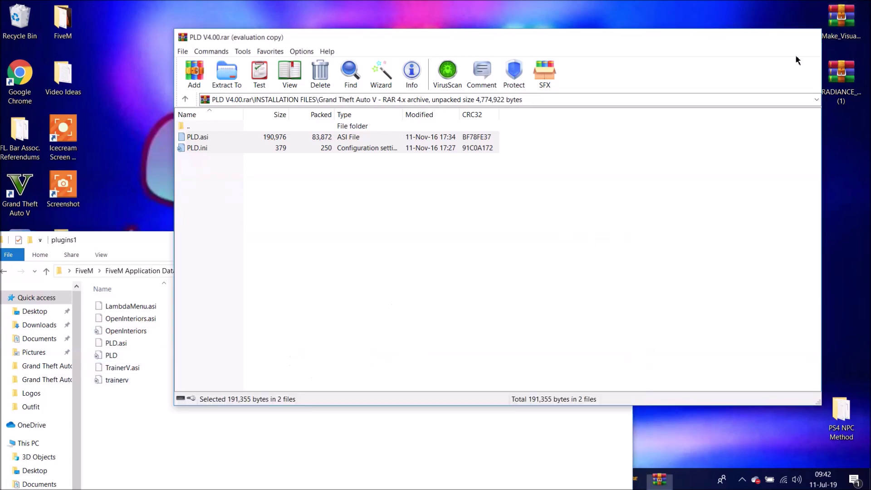
key("Escape")
left_click_drag(274, 241, 480, 151)
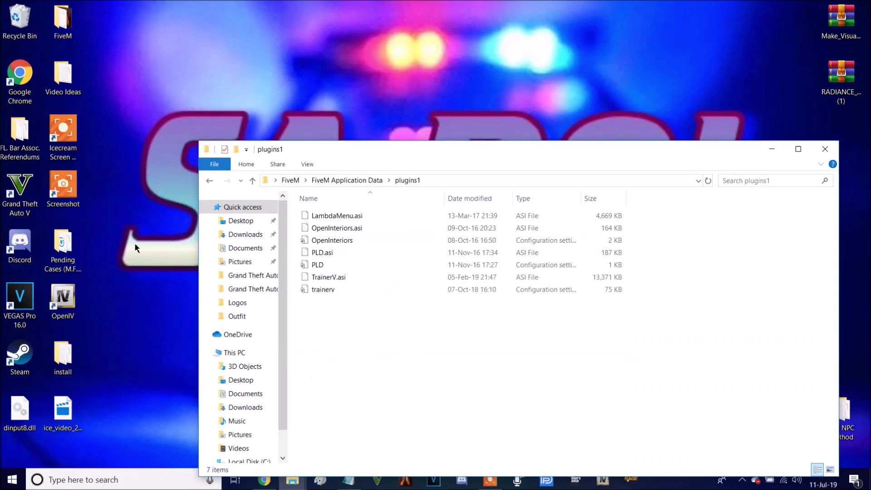
left_click(210, 181)
right_click(341, 276)
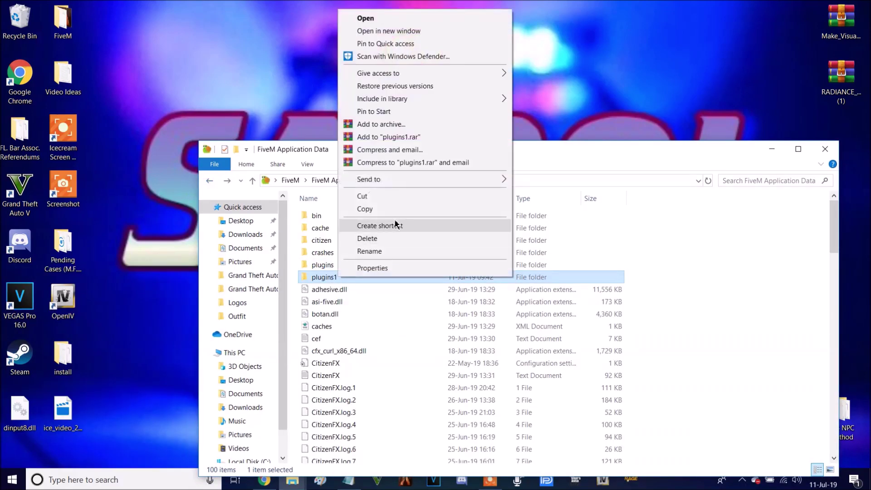
left_click(387, 239)
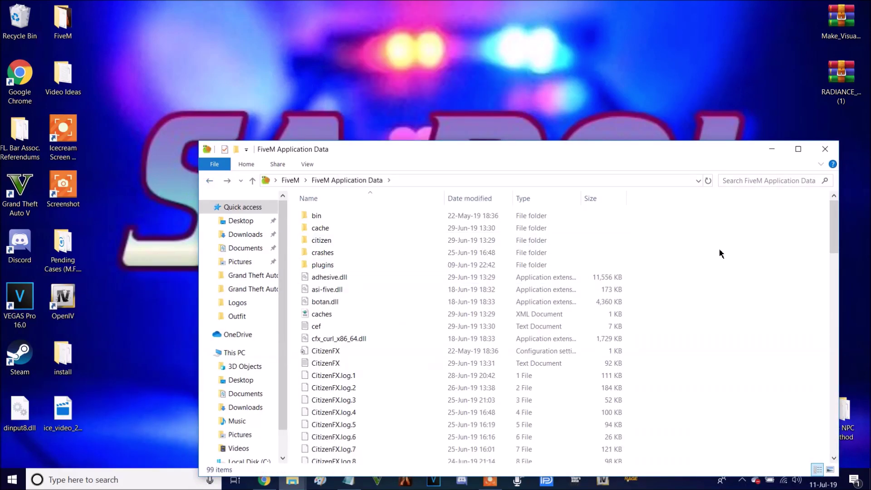
- Check the files in the plugins folder, dismiss its window and delete the PLD V4.00 archive from the desktop
double_click(347, 265)
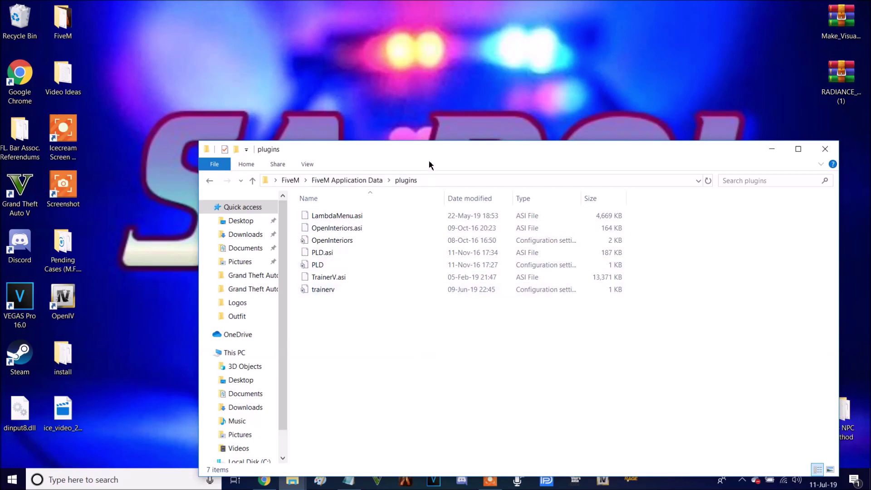
left_click_drag(431, 164, 350, 97)
left_click(747, 98)
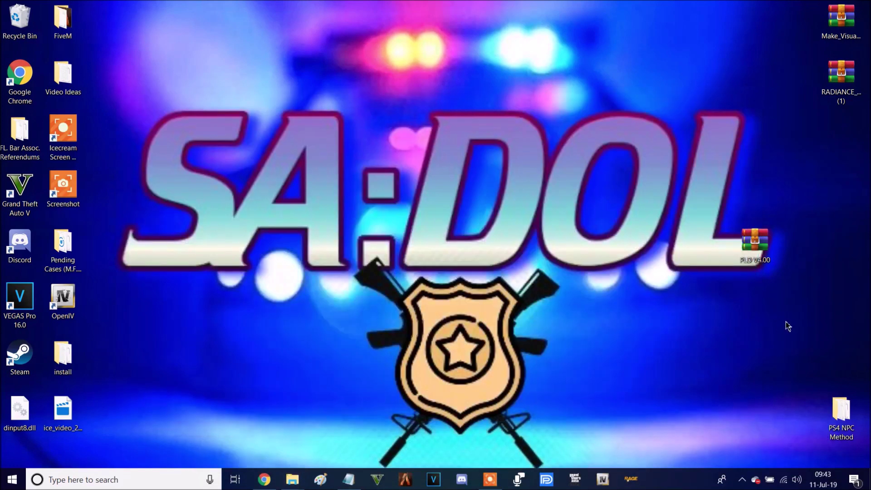
left_click_drag(789, 326, 674, 187)
key("Delete")
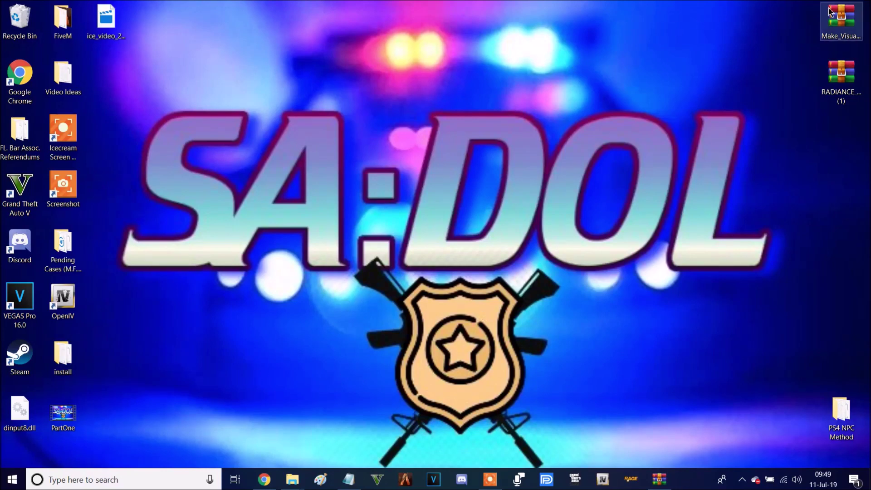
- Switch to Chrome, close the Player Location Display tab and review the Make Visuals Great Again page down to its file details
left_click(264, 480)
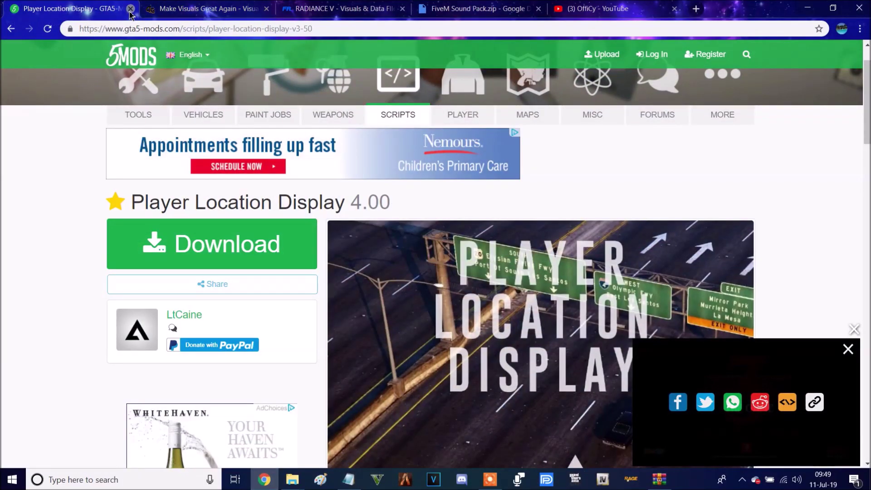
left_click(130, 8)
scroll(415, 209, "up", 10)
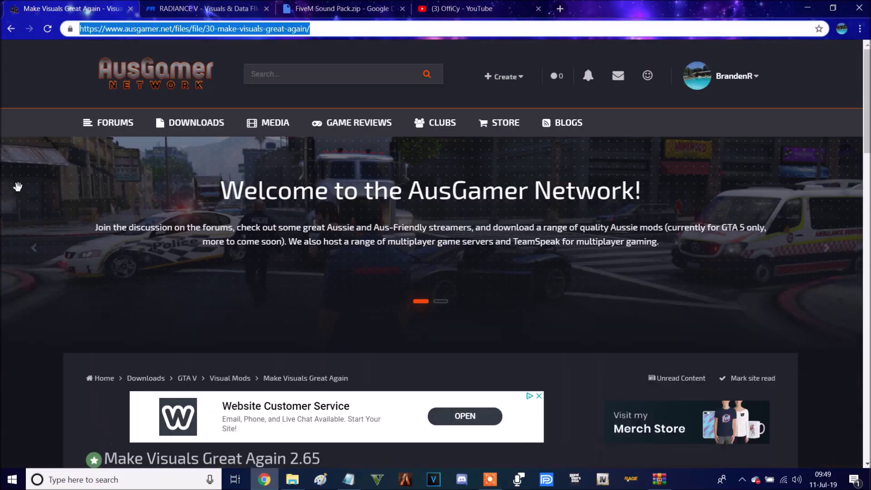
left_click(84, 408)
scroll(171, 363, "down", 12)
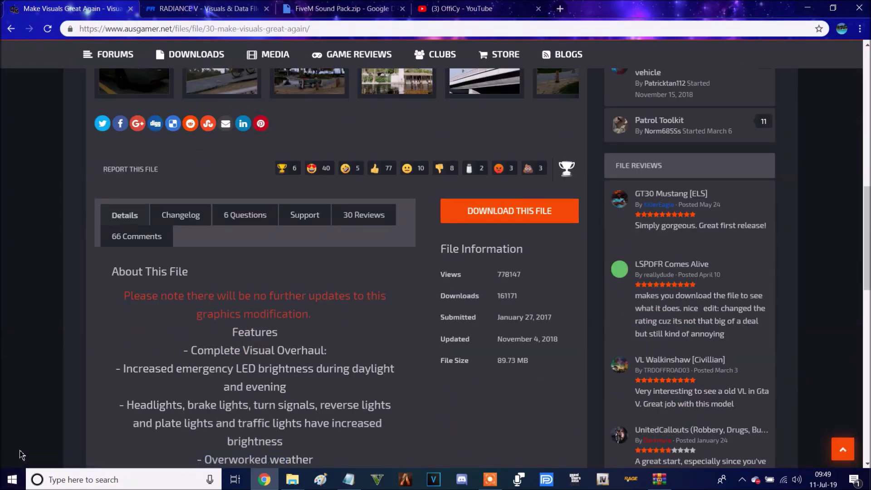
- Minimize Chrome, open the Make_Visuals_Great_Again_-_v2.65.zip archive from the desktop and enter its Manual Installation folder
left_click(808, 8)
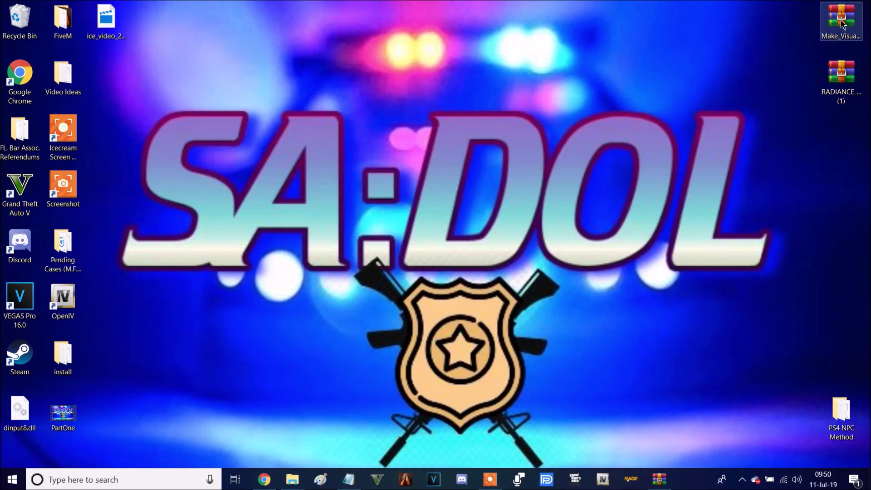
double_click(843, 23)
left_click_drag(191, 72, 667, 53)
left_click(753, 187)
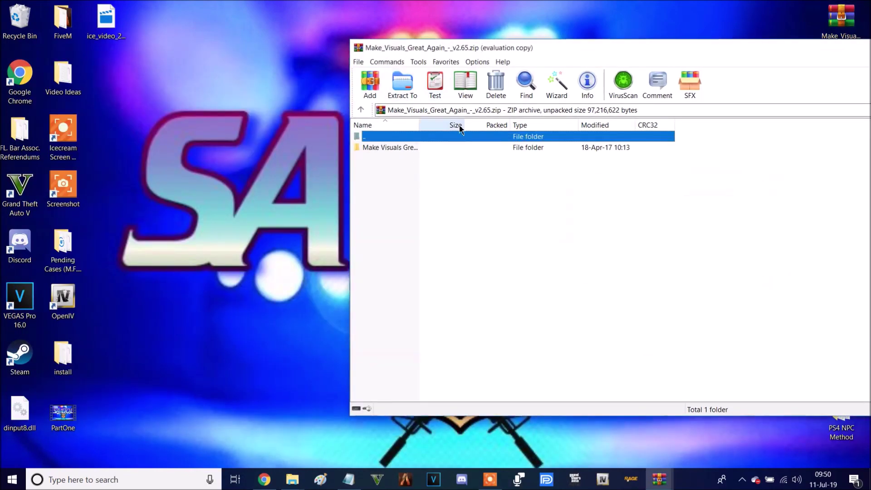
left_click(438, 151)
double_click(437, 151)
double_click(389, 158)
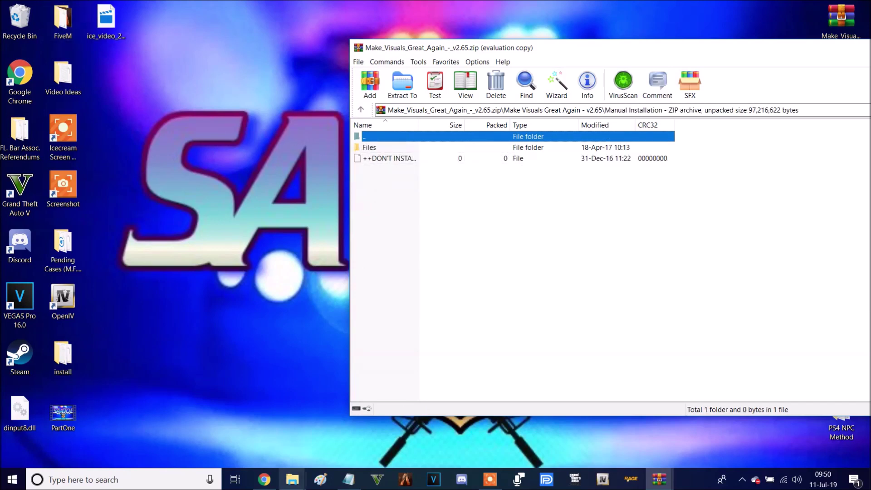
- Bring up the FiveM Application Data window in File Explorer and go to citizen > common > data
mouse_move(294, 482)
left_click(279, 454)
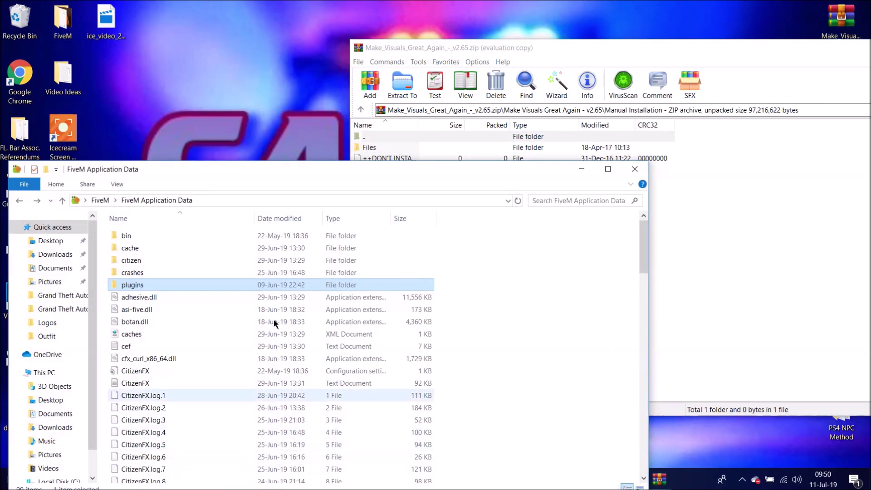
double_click(182, 263)
double_click(140, 248)
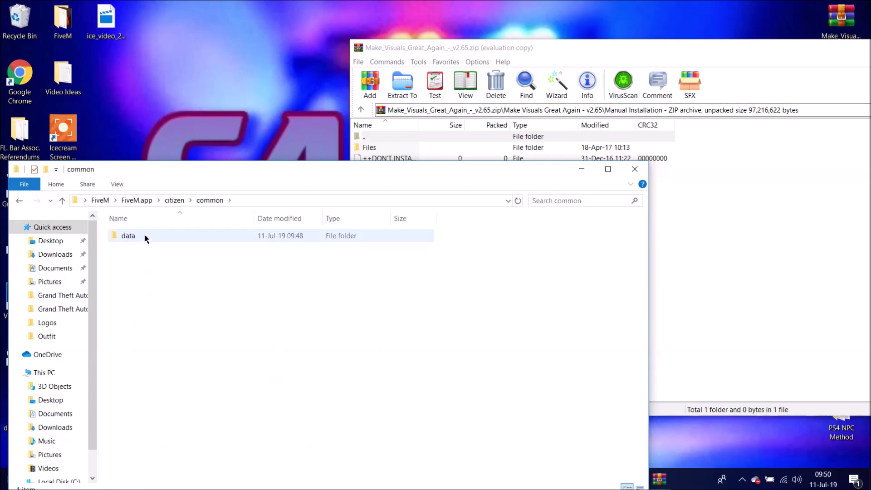
double_click(145, 237)
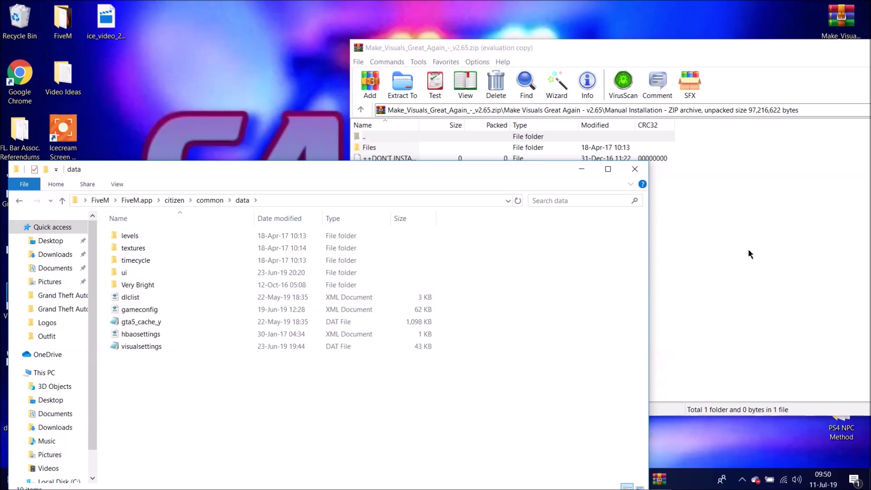
- In the Make Visuals Great Again archive, go to Files > update > update.rpf > common > data
left_click(784, 221)
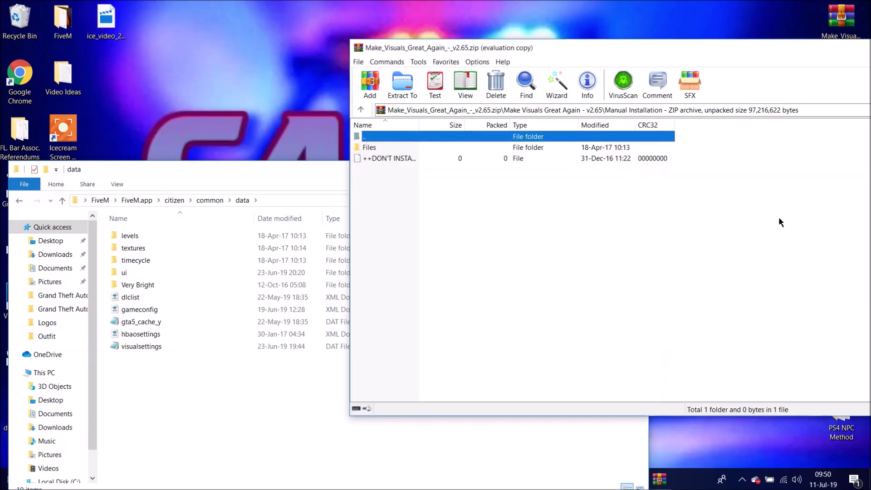
double_click(388, 149)
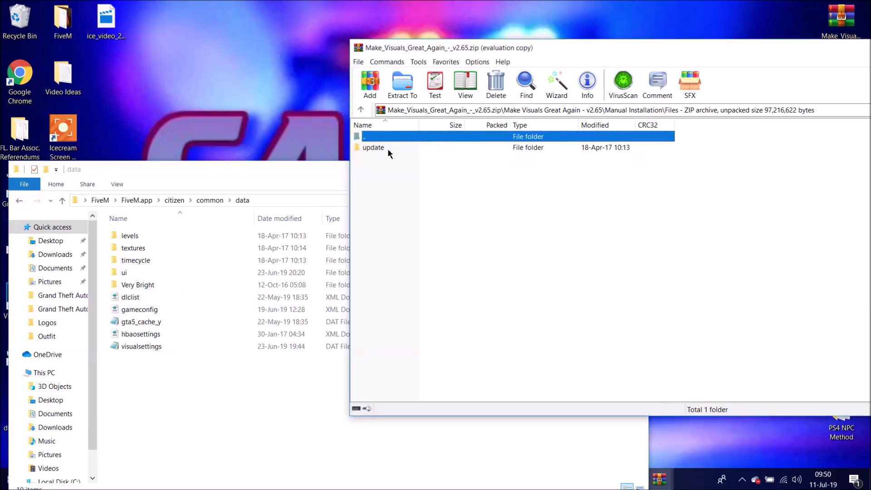
left_click(361, 109)
double_click(382, 148)
double_click(382, 148)
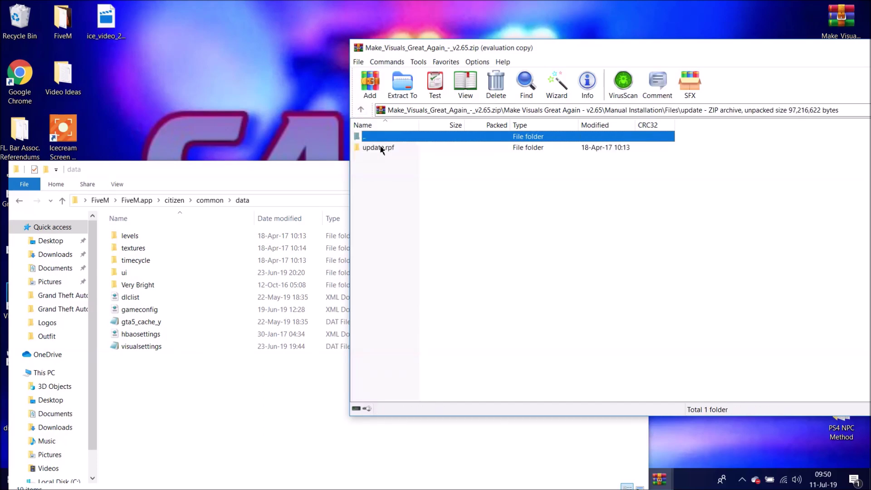
double_click(383, 148)
left_click(382, 194)
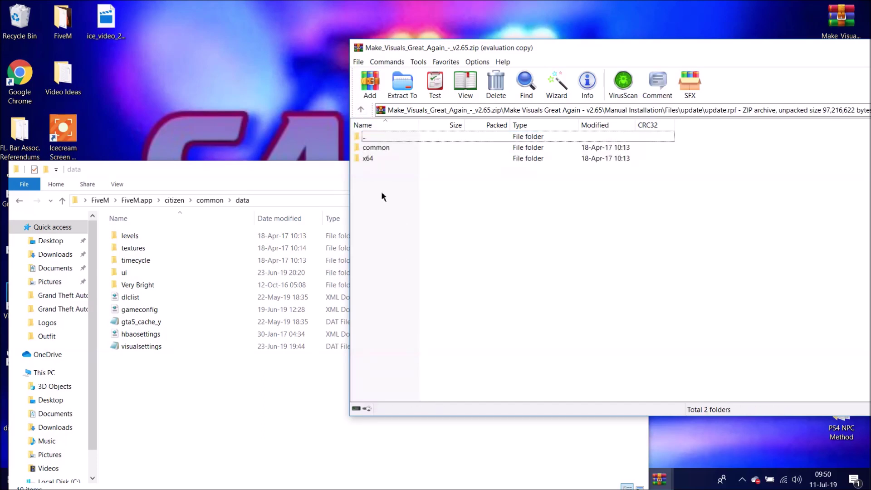
double_click(376, 148)
double_click(383, 151)
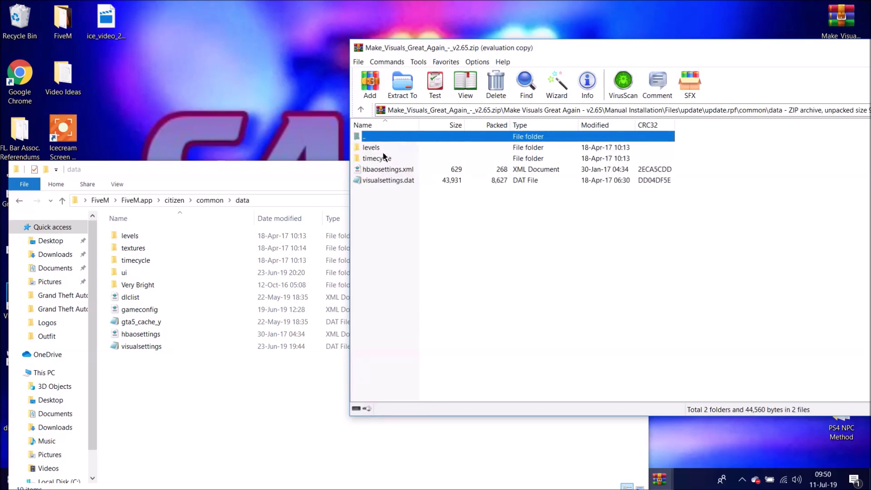
- Try to extract levels, timecycle, hbaosettings.xml and visualsettings.dat from the archive into FiveM's citizen > common > data folder
left_click_drag(461, 220, 245, 389)
left_click(287, 373)
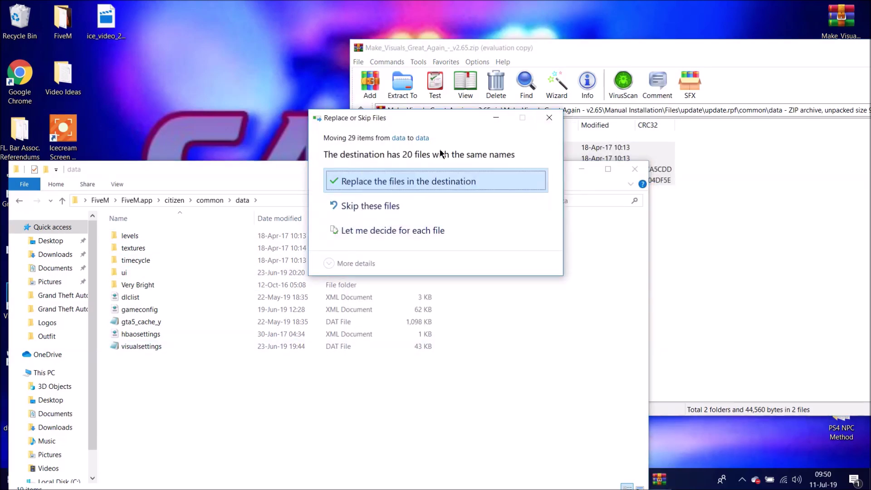
left_click(551, 122)
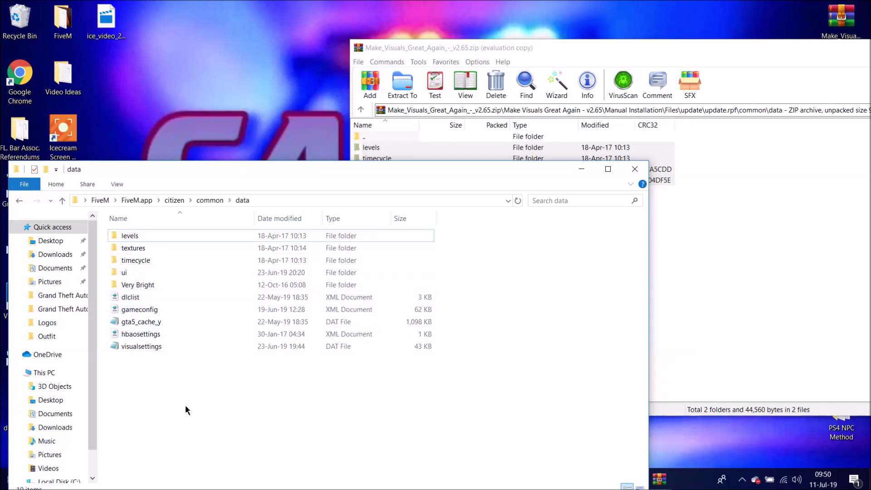
left_click(730, 253)
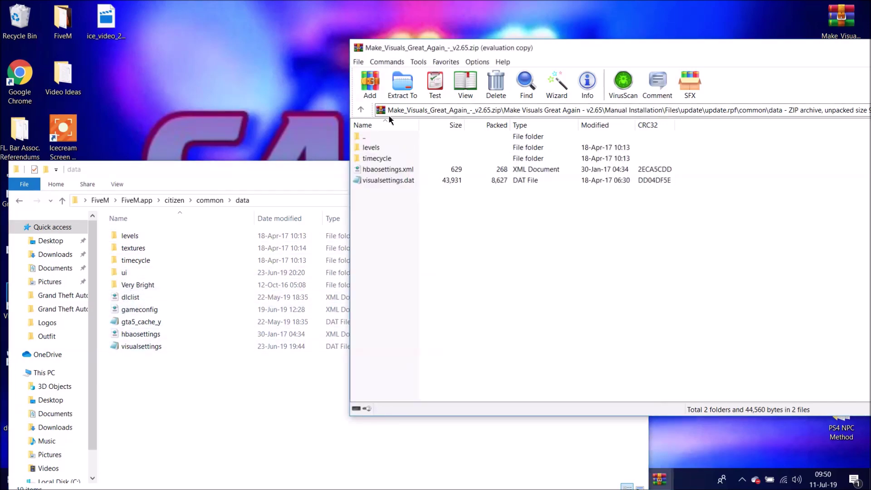
- Try to extract the textures folder from the archive's update.rpf > x64 folder into FiveM's citizen > common > data folder
left_click(362, 112)
left_click(363, 112)
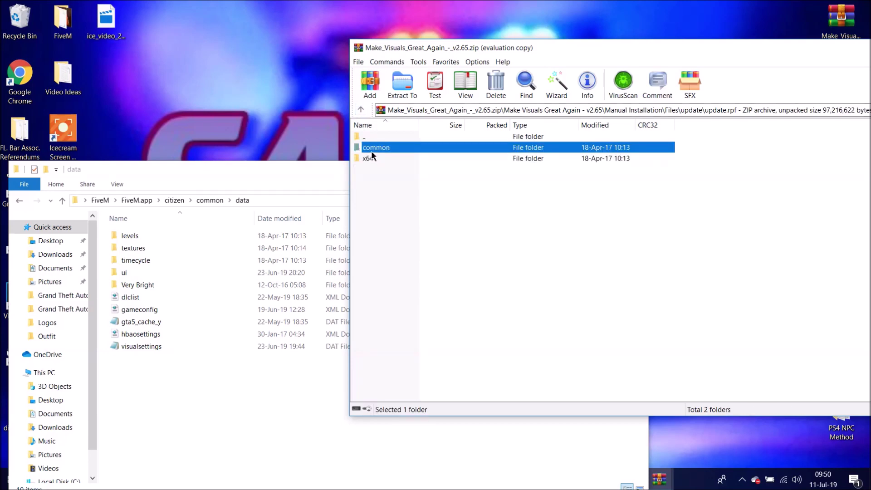
double_click(370, 157)
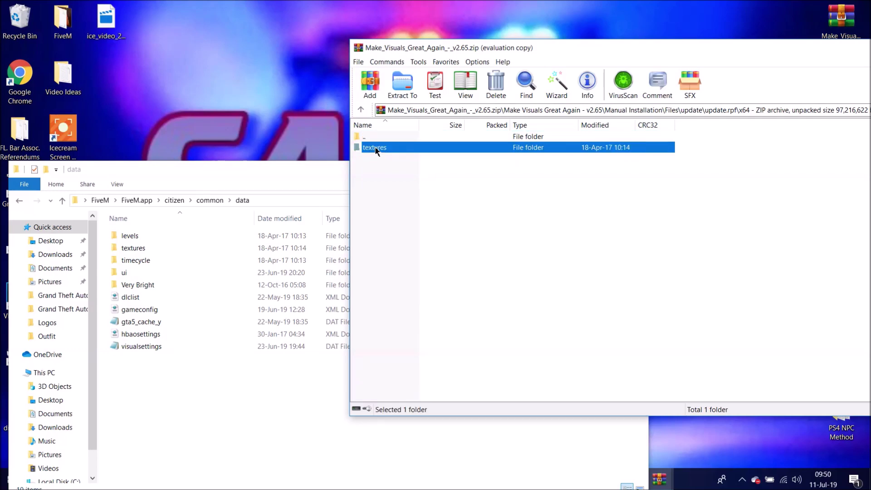
double_click(375, 148)
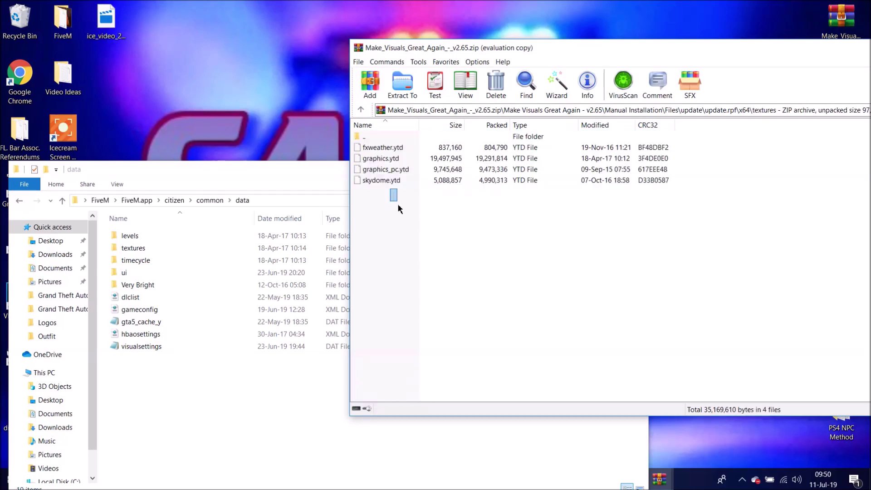
double_click(372, 138)
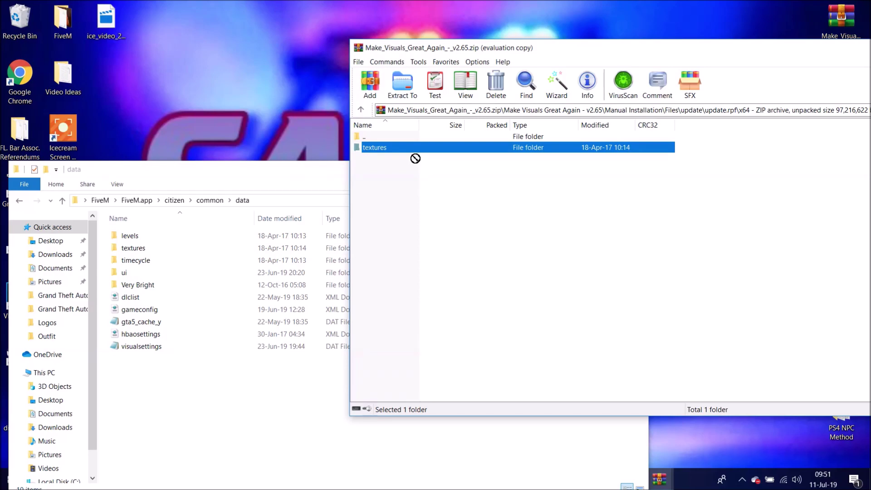
left_click_drag(401, 151, 203, 383)
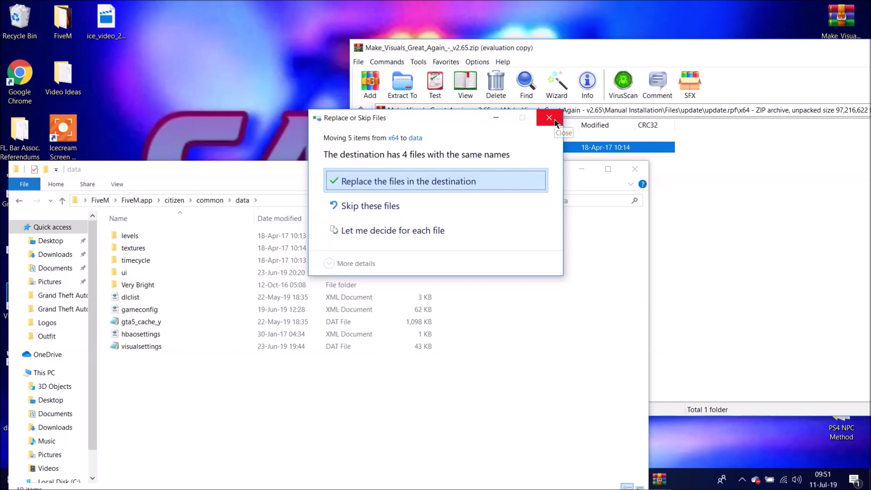
left_click(553, 120)
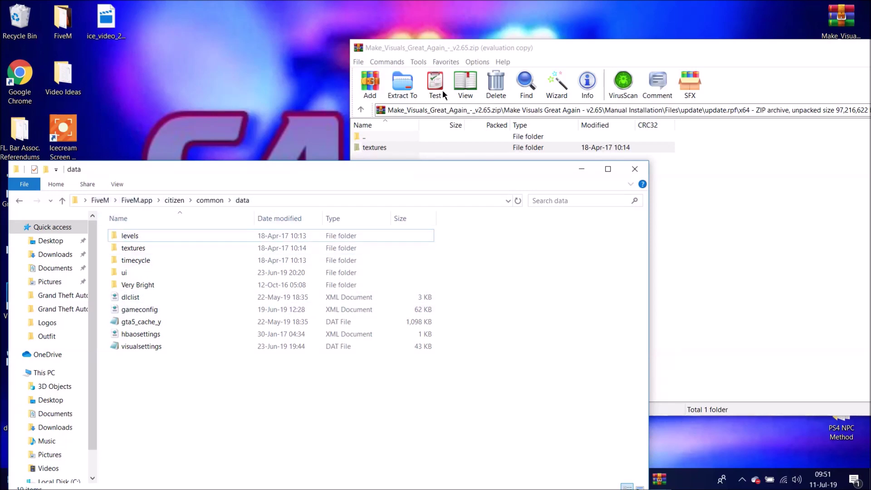
- Close the Make Visuals Great Again archive and go to levels > gta5 > weather inside FiveM's data folder
left_click_drag(510, 53, 251, 66)
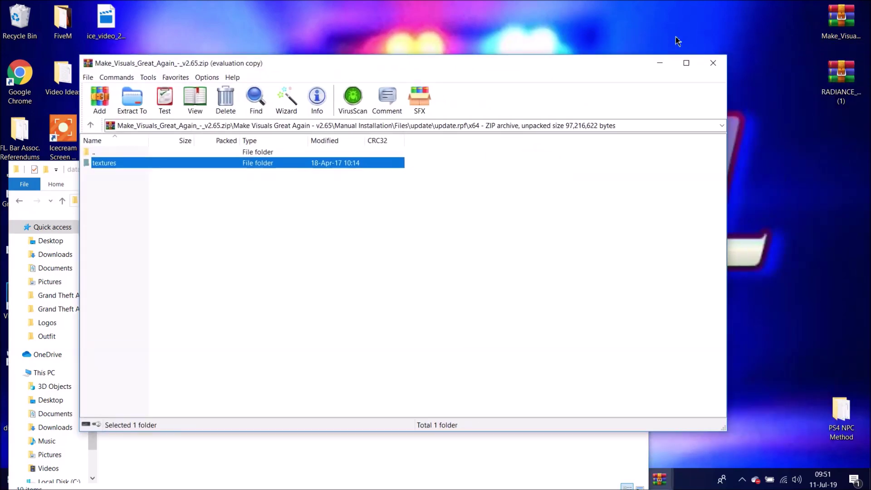
left_click(713, 62)
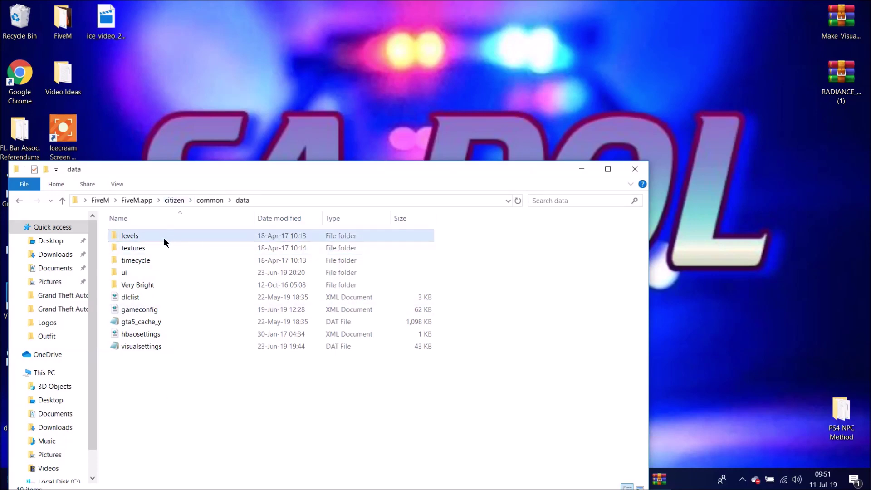
double_click(146, 237)
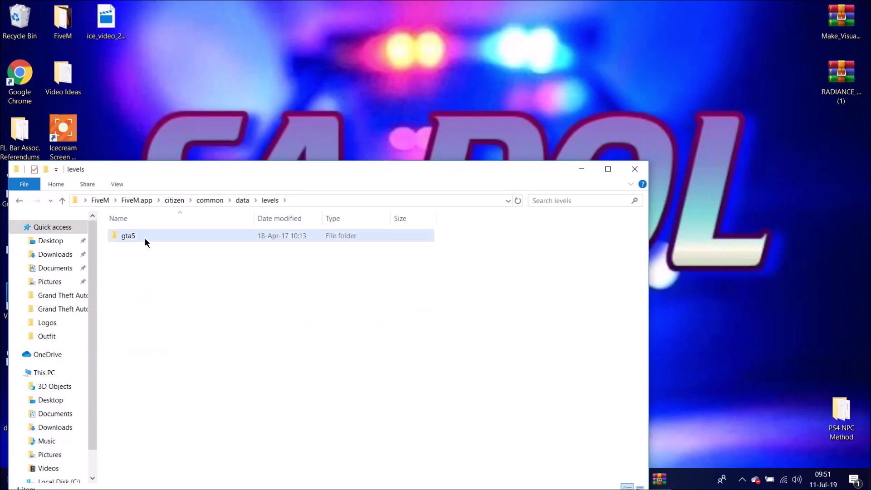
double_click(146, 240)
double_click(145, 240)
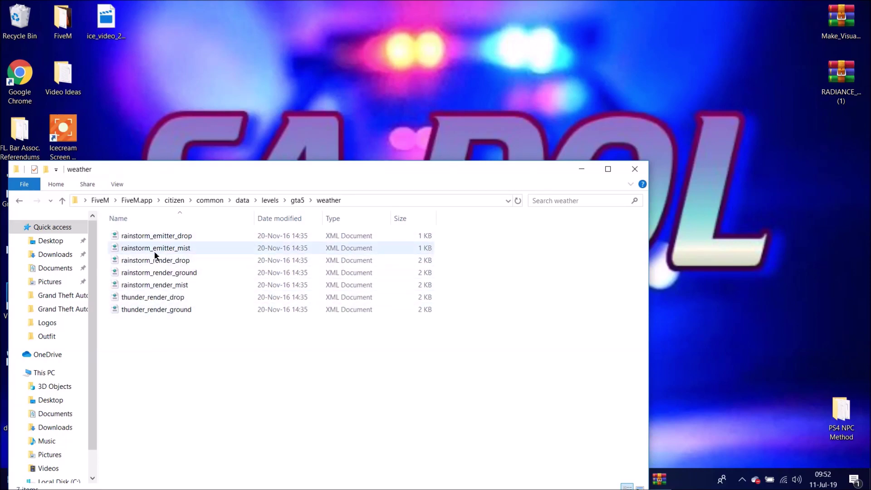
- Delete rainstorm_emitter_drop, rainstorm_emitter_mist, rainstorm_render_drop, rainstorm_render_mist and thunder_render_drop from the weather folder
left_click(190, 237)
left_click(193, 249, "ctrl")
left_click(194, 263, "ctrl")
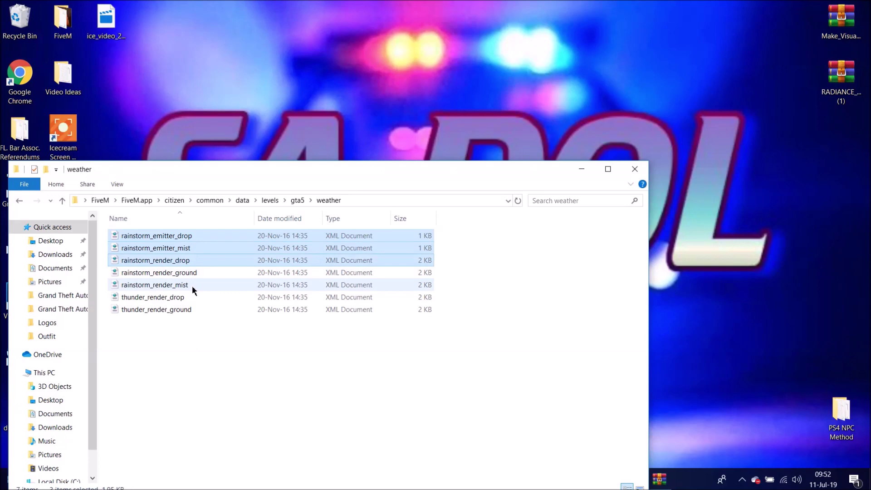
left_click(193, 285, "ctrl")
left_click(193, 299, "ctrl")
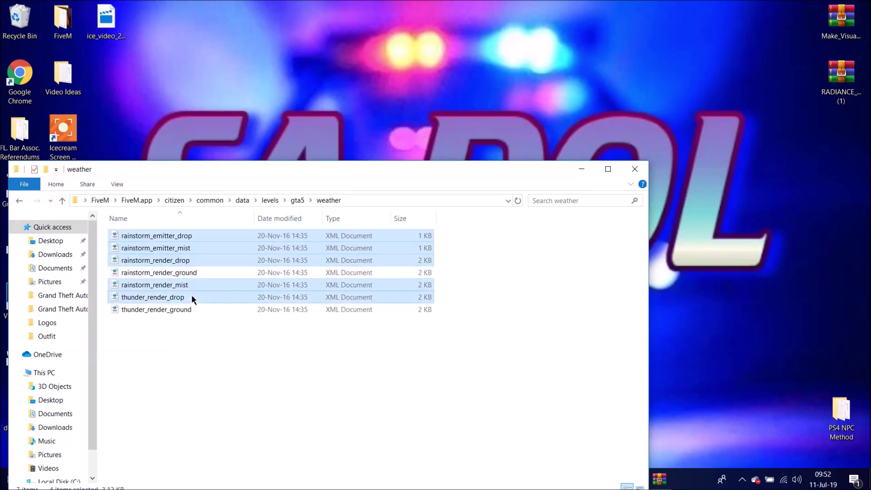
key("Delete")
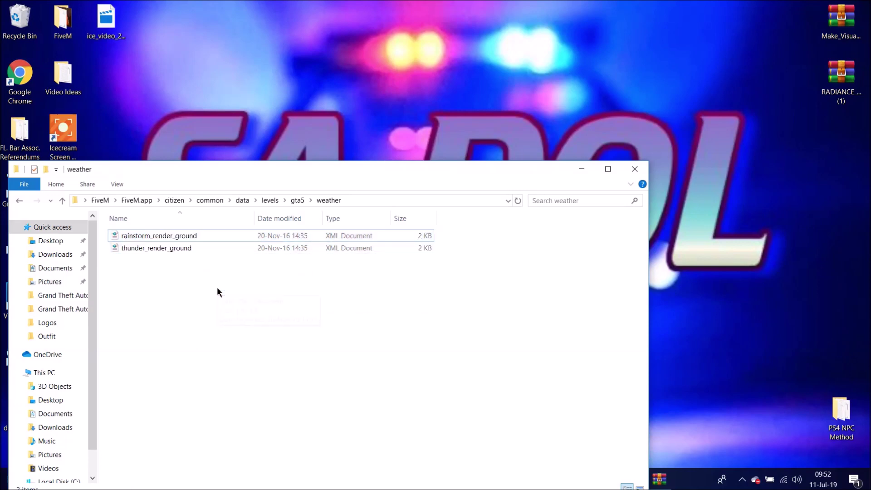
- Return to the data folder, close its window and delete the Make_Visuals_Great_Again_-_v2.65 archive from the desktop
left_click(24, 205)
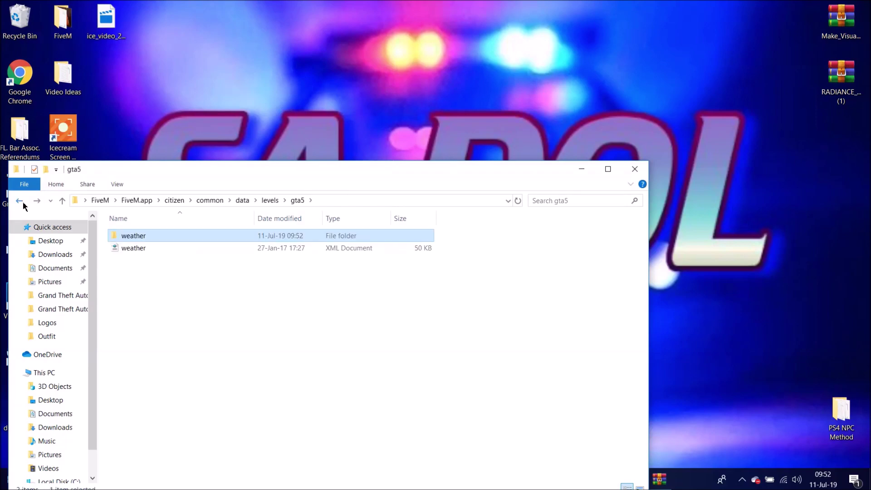
left_click(24, 205)
left_click(24, 205)
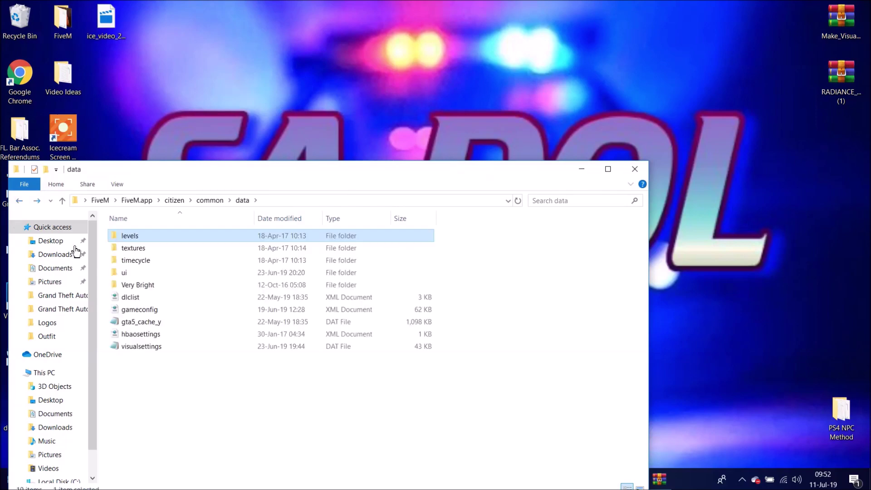
left_click(184, 436)
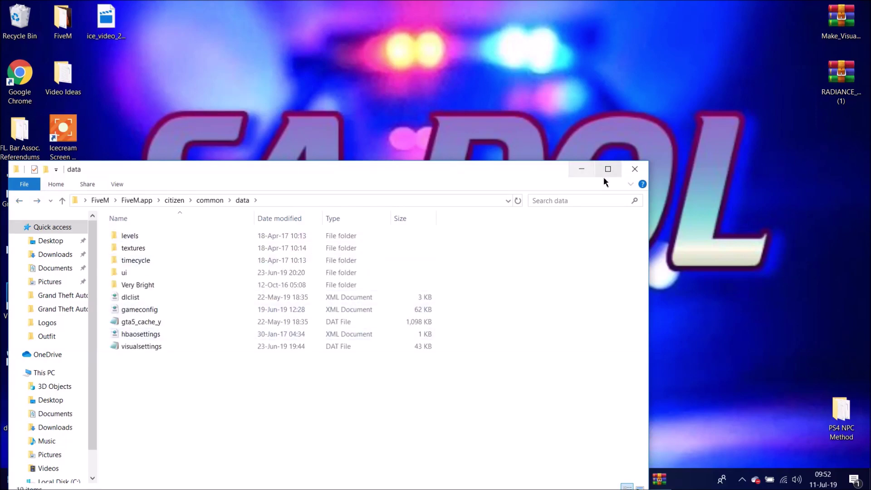
left_click(627, 174)
left_click(841, 21)
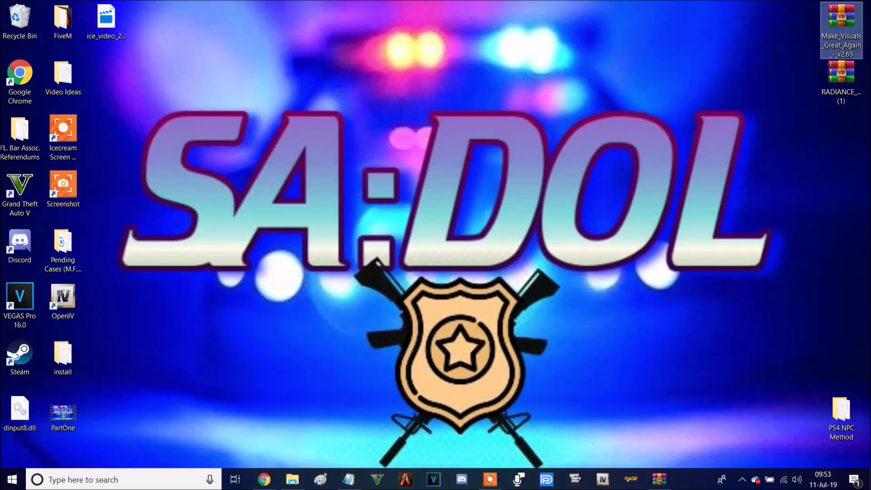
key("Delete")
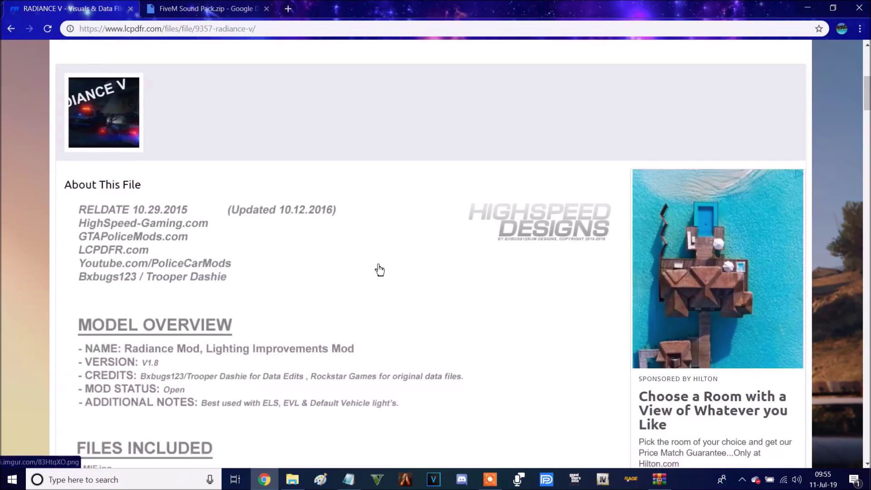
- Download RADIANCE_V_v1.8.zip from the RADIANCE V page on lcpdfr.com, then close its tab and leave the browser
scroll(454, 268, "up", 5)
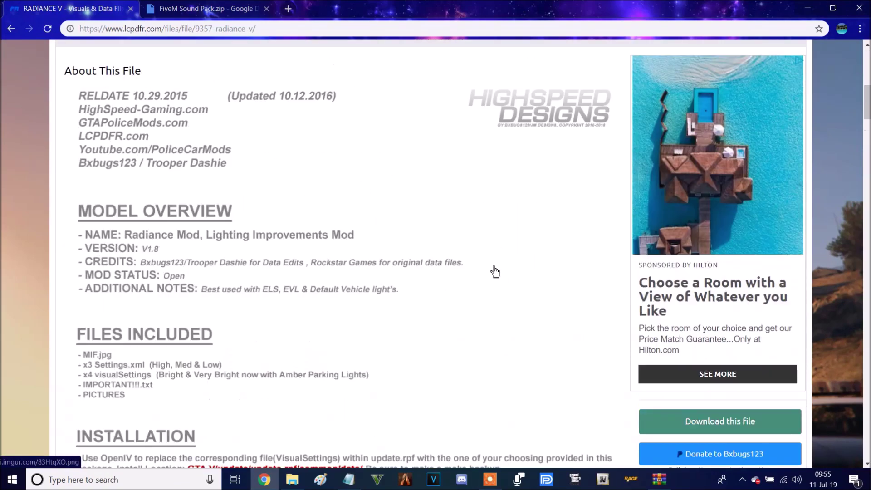
left_click(688, 426)
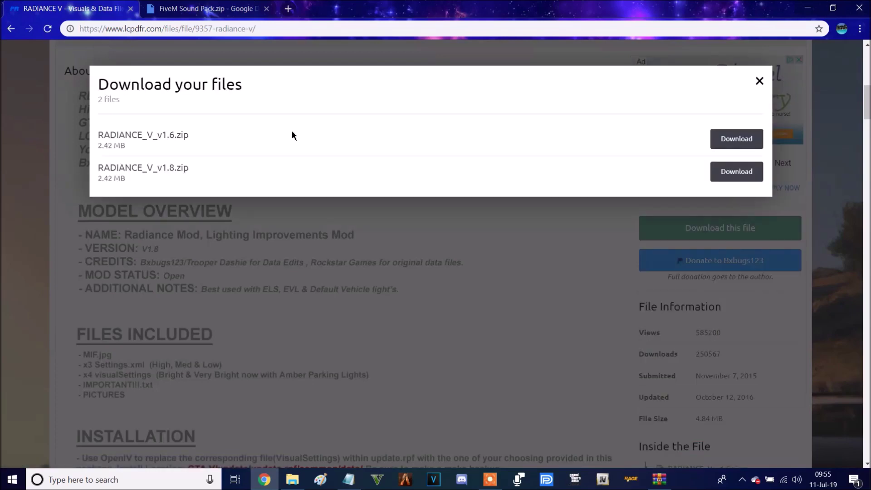
left_click(722, 179)
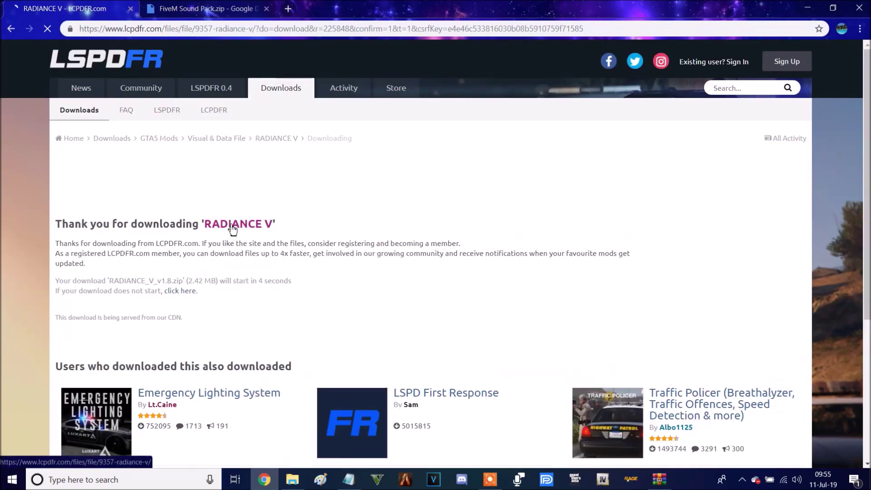
left_click(130, 9)
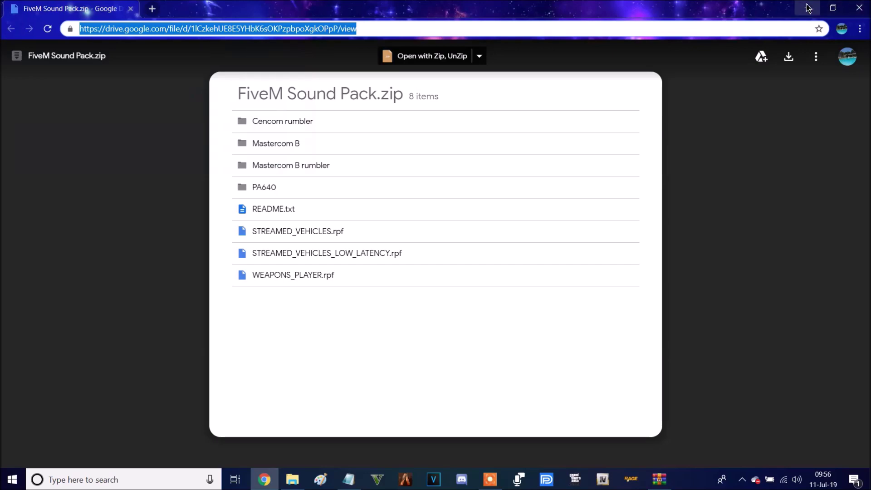
left_click(851, 5)
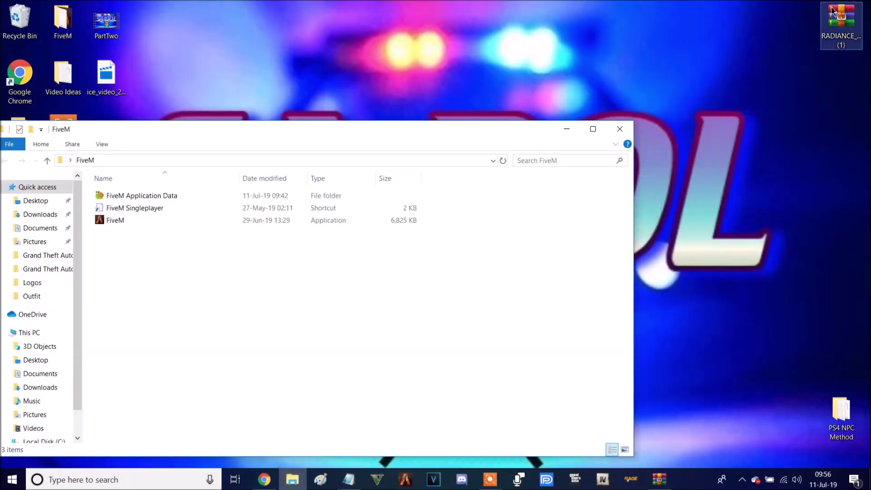
- Open the RADIANCE_V_v1.8 (1).zip archive beside the FiveM window and go to RADIANCE_V_v1.8 > VISUALSETTINGS > Very Bright
double_click(841, 21)
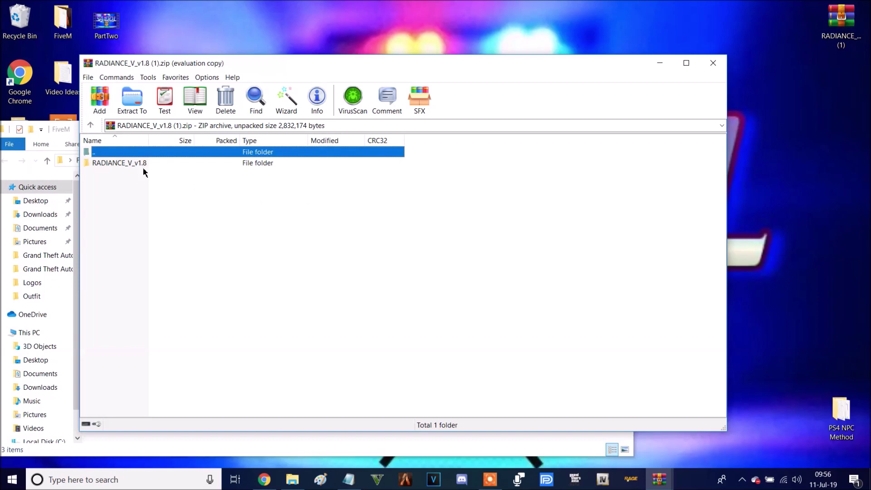
double_click(131, 163)
left_click(482, 200)
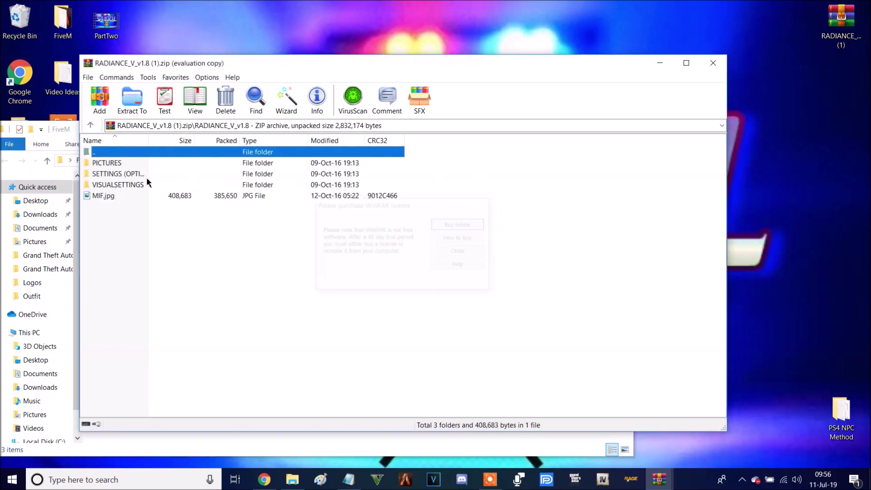
double_click(139, 185)
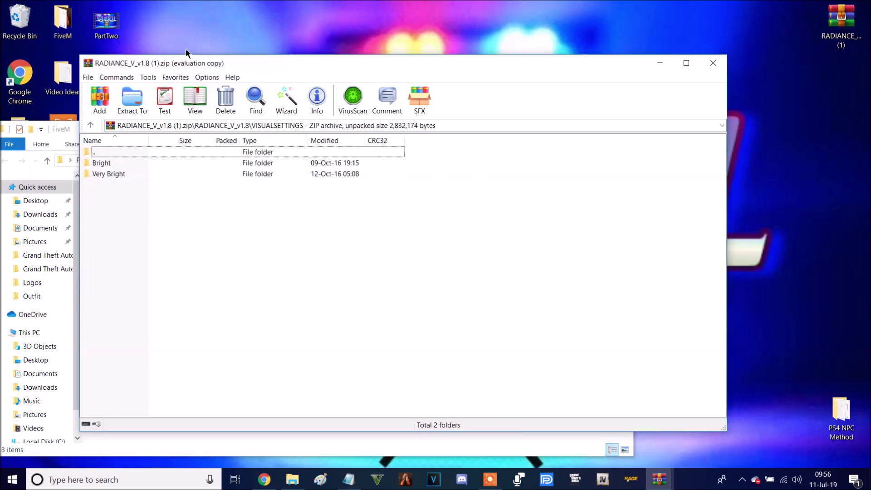
left_click_drag(218, 66, 574, 50)
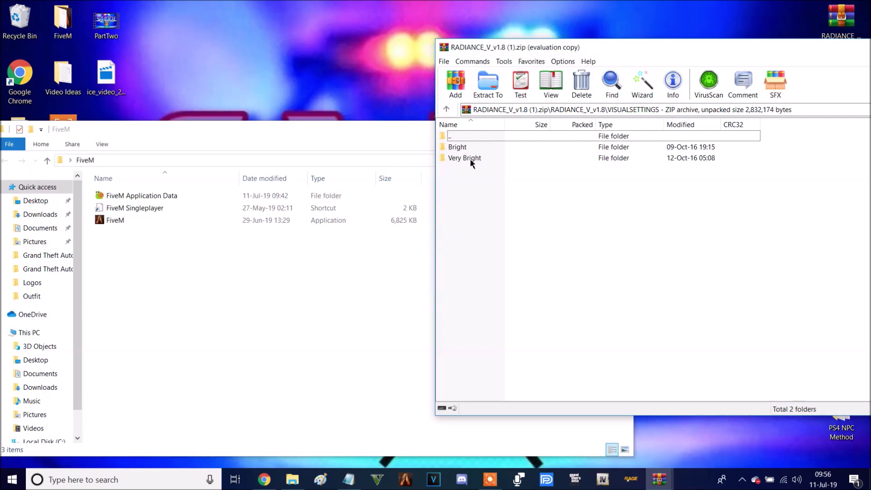
double_click(469, 147)
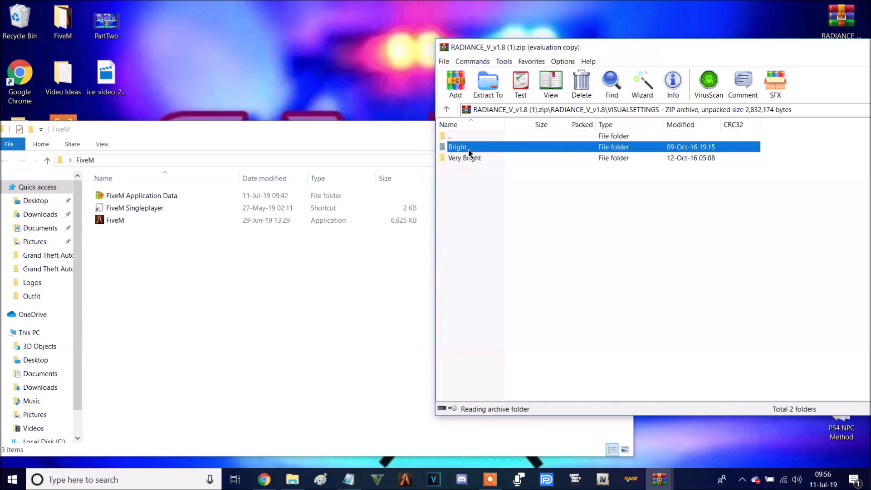
key("BackSpace")
double_click(467, 157)
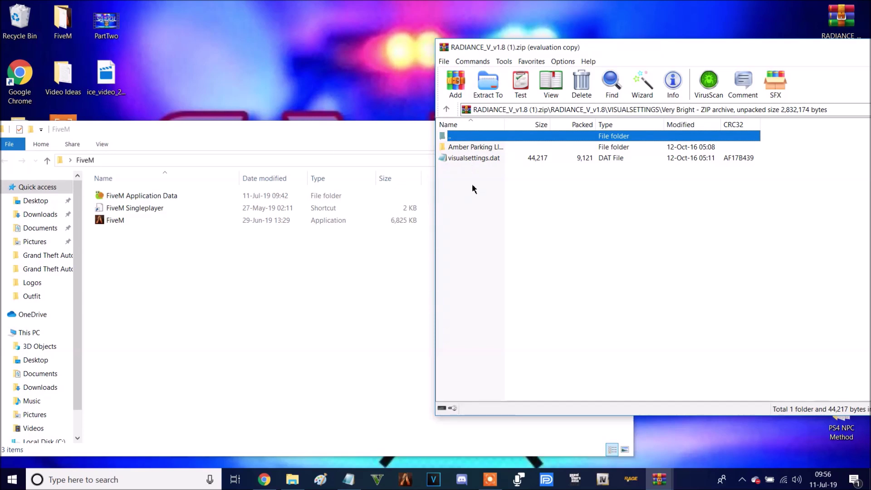
- In the FiveM window, go to FiveM Application Data > citizen > common > data
double_click(170, 194)
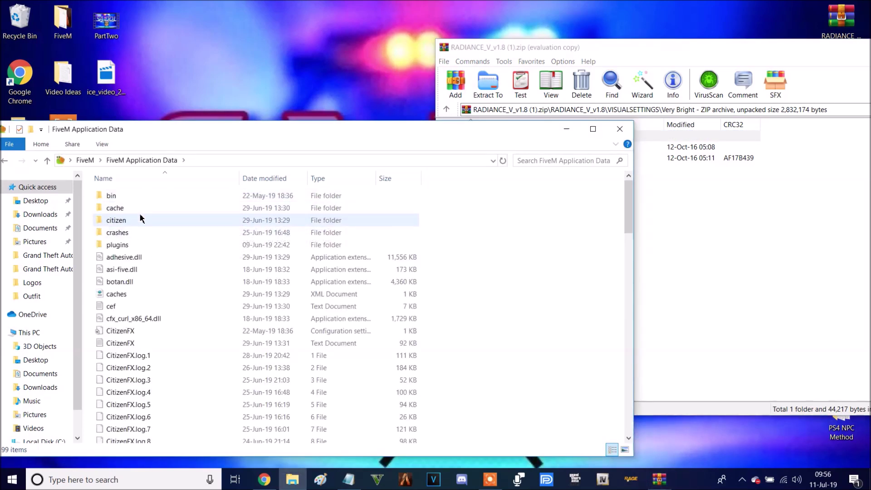
double_click(141, 220)
double_click(140, 208)
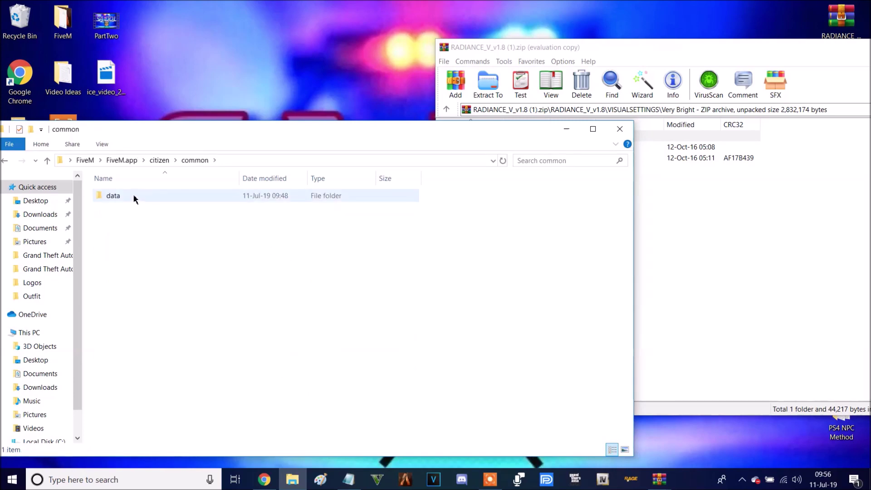
double_click(135, 198)
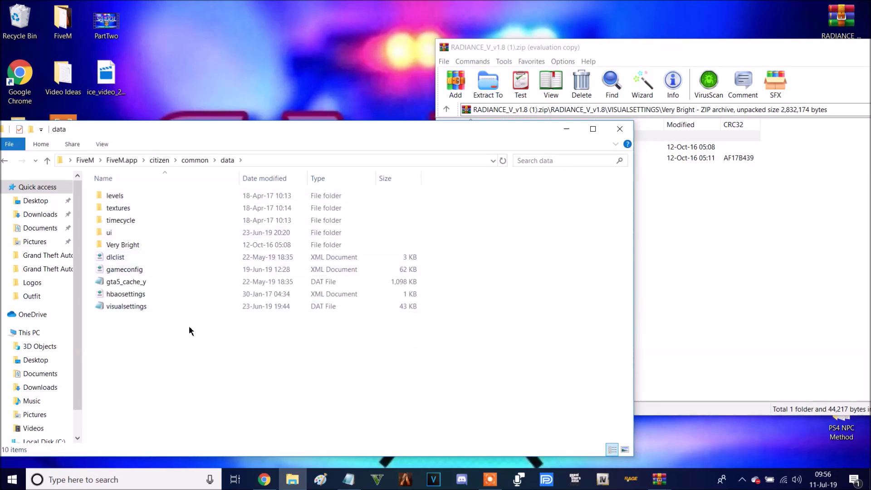
- Select visualsettings.dat in the archive's Very Bright folder, compare it with visualsettings in the data folder, and close the archive window
left_click(684, 245)
double_click(461, 146)
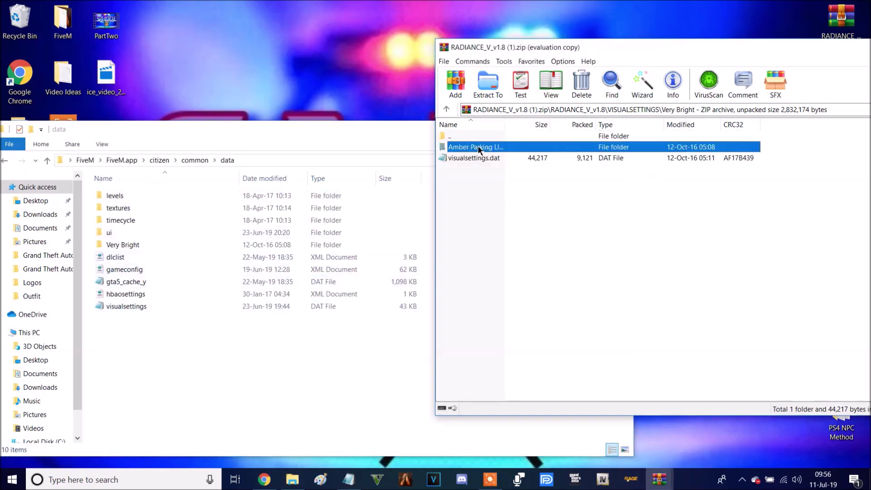
left_click(447, 109)
left_click(494, 223)
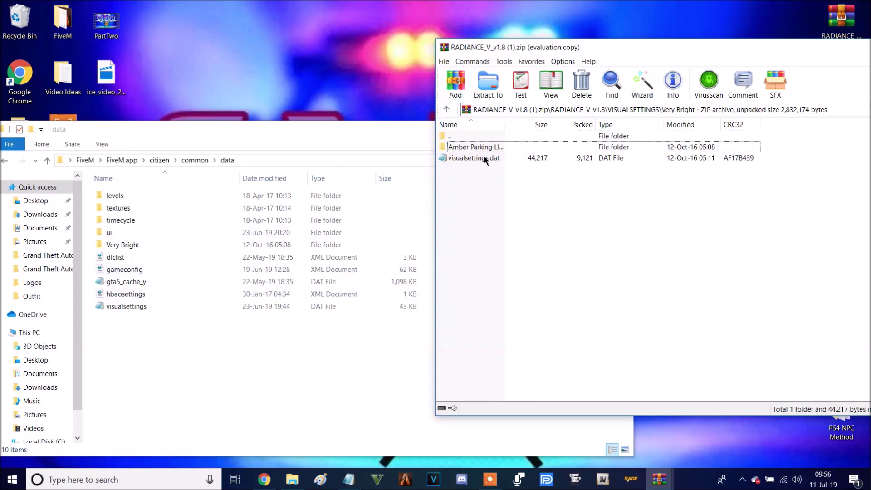
left_click_drag(485, 160, 543, 178)
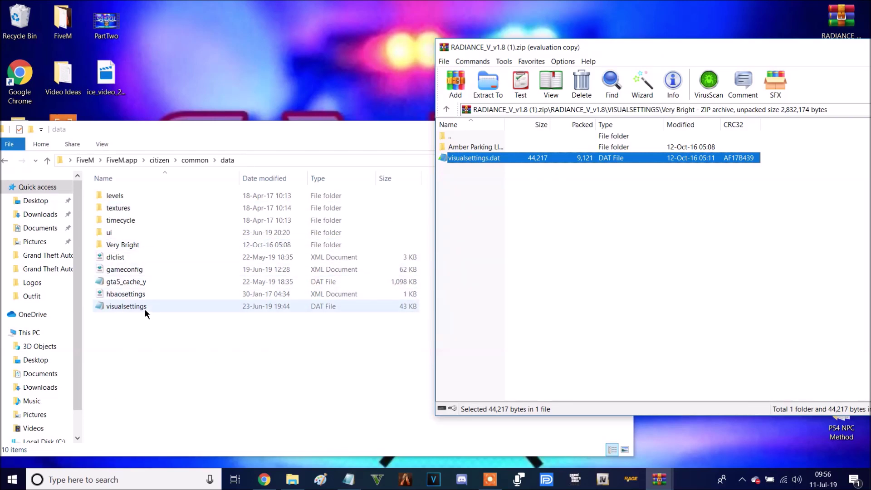
left_click_drag(665, 48, 329, 72)
left_click(745, 72)
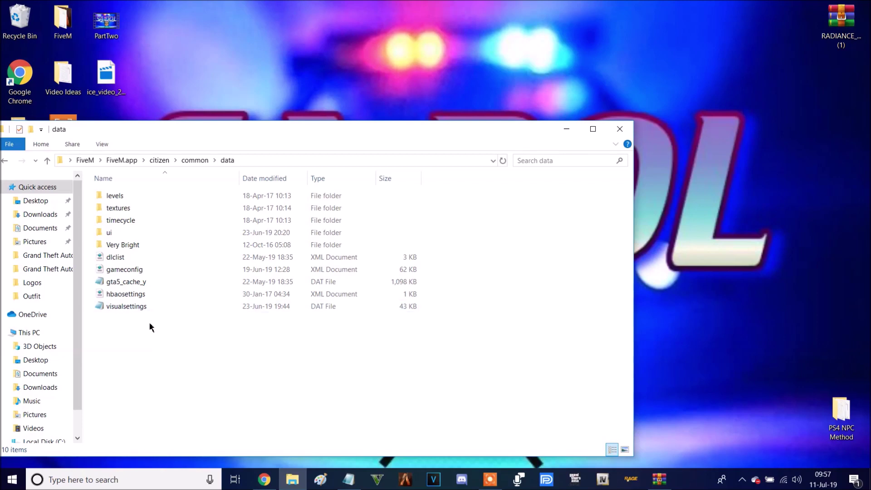
- Open visualsettings from the data folder in Notepad and find the car.defaultlight lines under "# emissive bits"
left_click(143, 311)
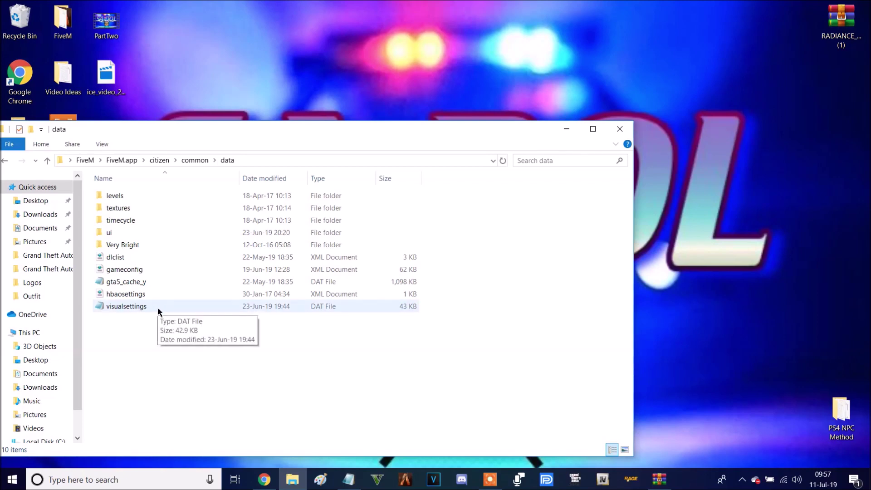
double_click(158, 312)
scroll(213, 295, "down", 10)
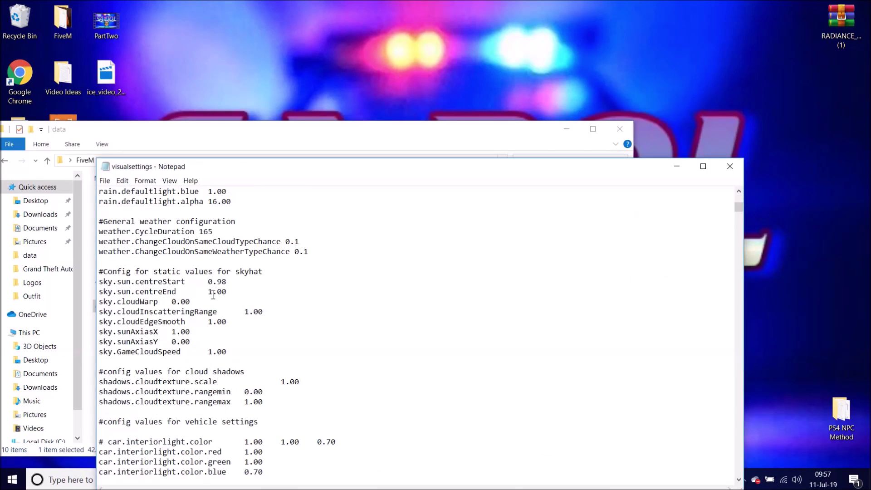
scroll(213, 295, "down", 20)
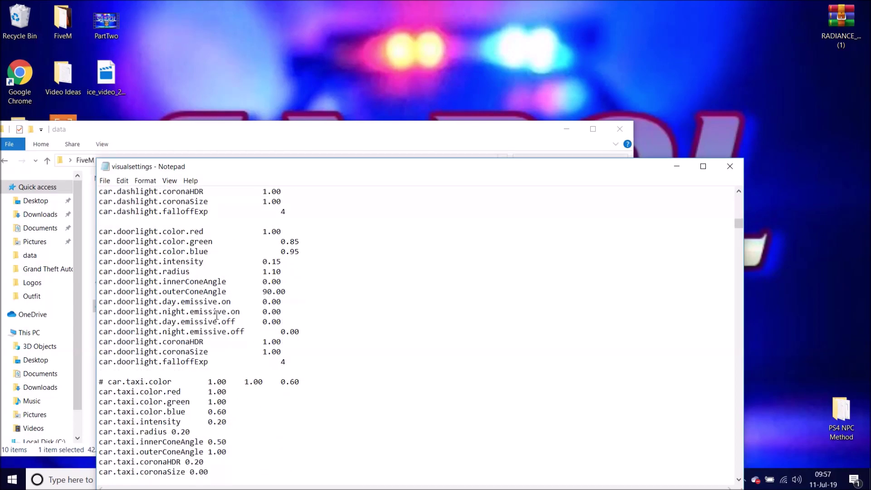
scroll(216, 314, "down", 20)
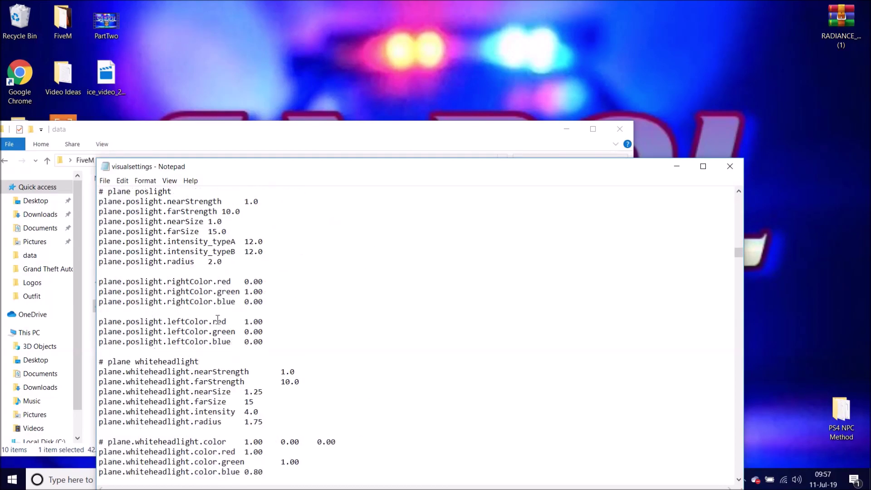
scroll(218, 318, "down", 20)
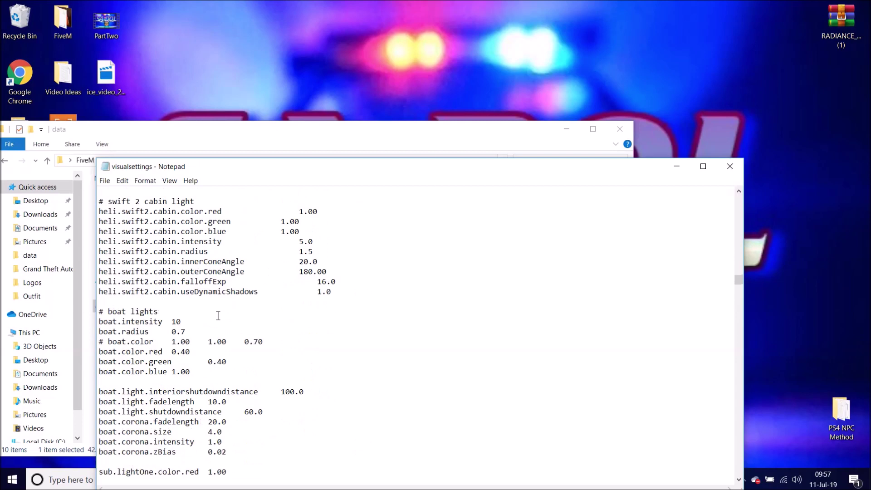
scroll(217, 316, "down", 20)
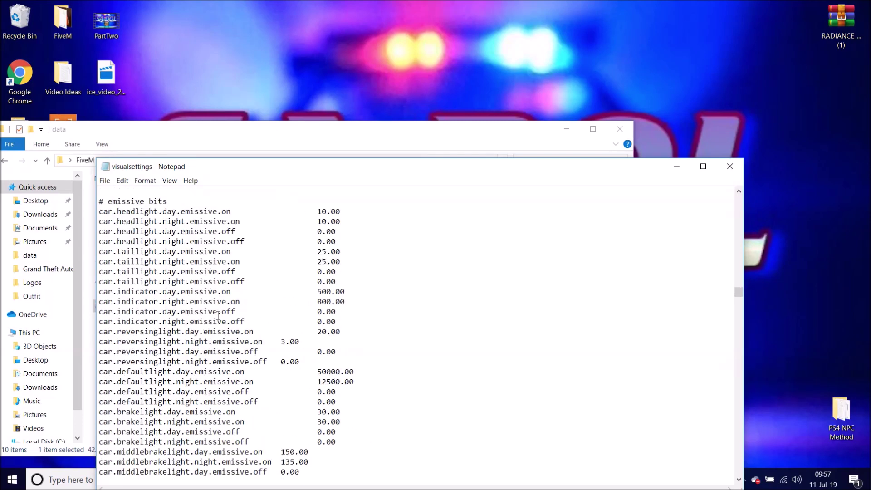
left_click_drag(99, 212, 110, 208)
left_click(228, 302)
scroll(323, 355, "down", 1)
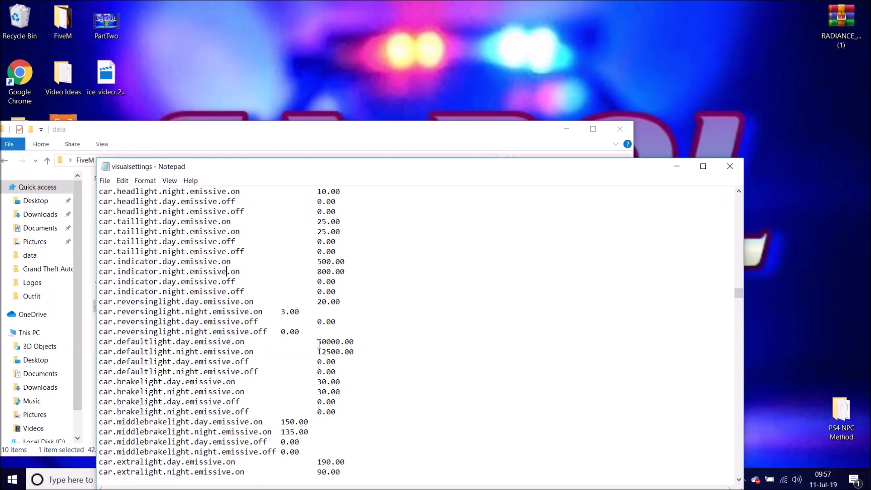
- Highlight the car.defaultlight day and night emissive.on lines and re-enter the day value as 50000.00
left_click_drag(318, 343, 347, 354)
left_click(266, 346)
left_click_drag(358, 353, 100, 343)
left_click(344, 354)
left_click_drag(317, 343, 336, 342)
type("5000")
- Review the car.defaultlight day and night emissive.on values, then close visualsettings without saving
left_click_drag(356, 168, 350, 88)
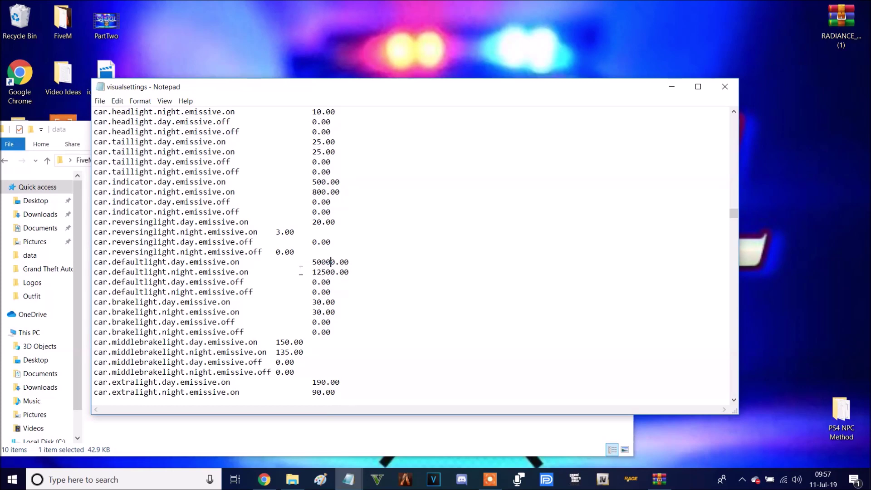
left_click_drag(310, 263, 358, 271)
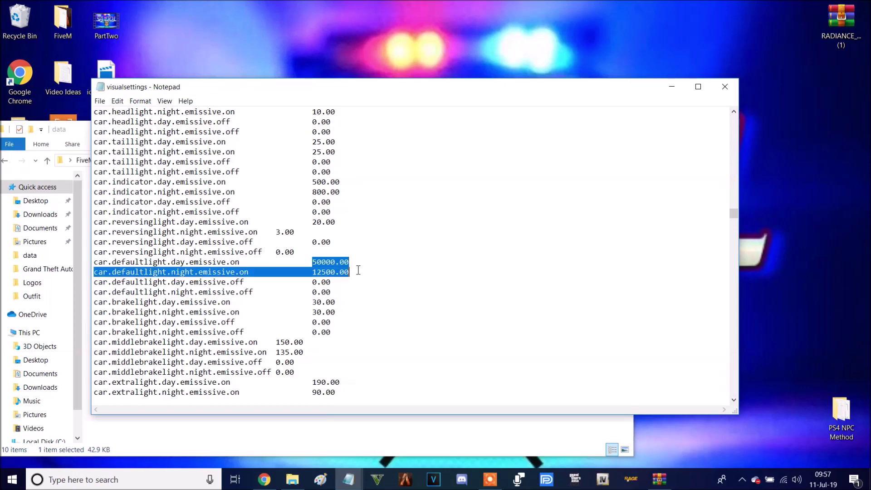
left_click(326, 272)
left_click(100, 102)
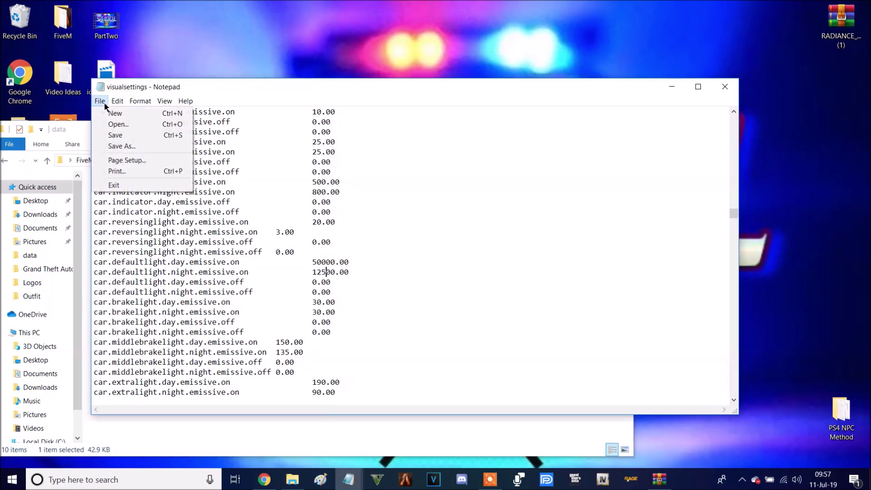
left_click(722, 88)
left_click(723, 87)
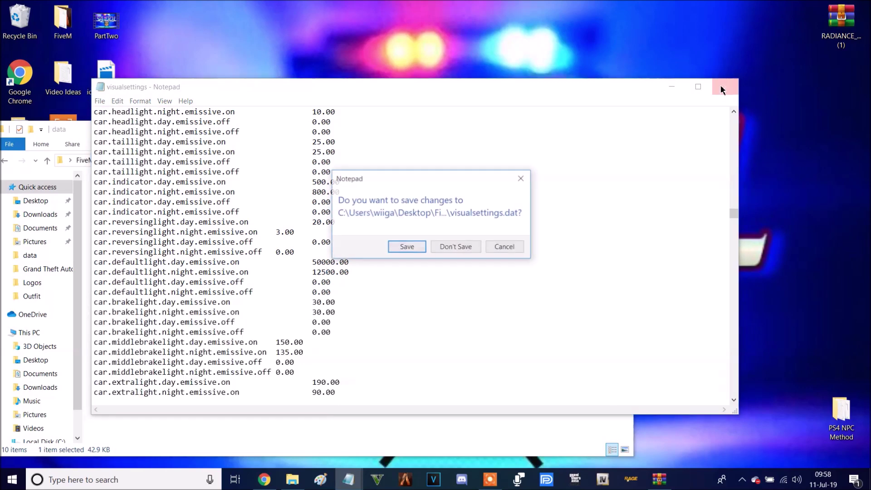
left_click(458, 249)
left_click(209, 342)
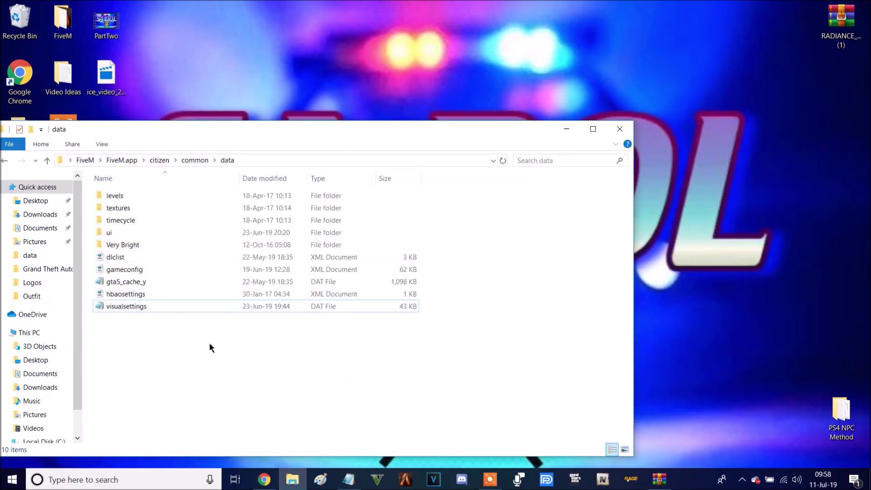
- Move the data window clear and delete the RADIANCE_V archive from the desktop
left_click_drag(172, 128, 288, 78)
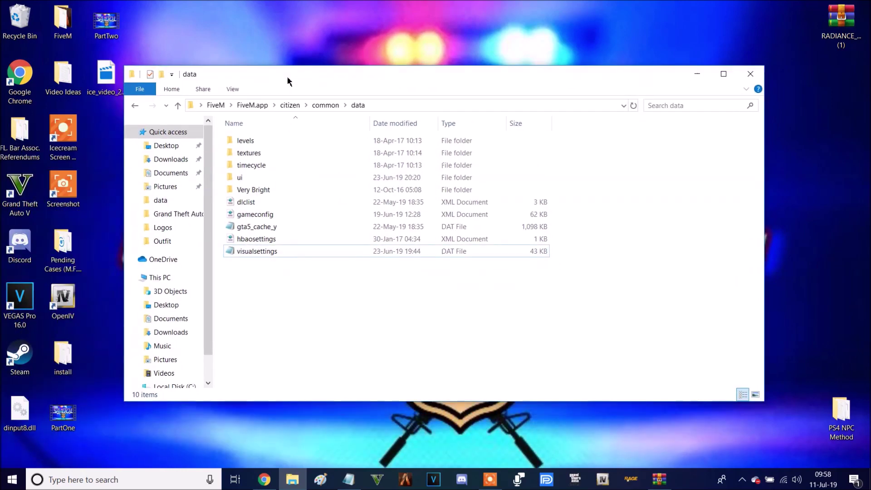
right_click(849, 32)
left_click(756, 229)
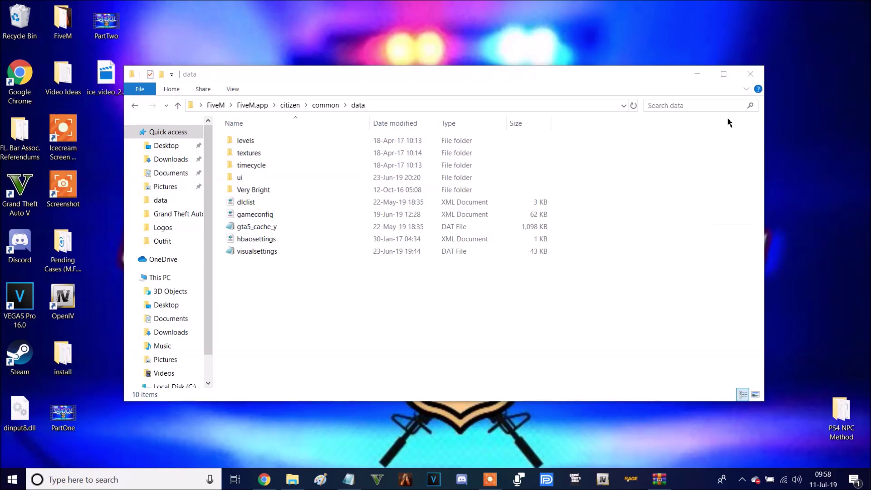
left_click_drag(628, 78, 584, 92)
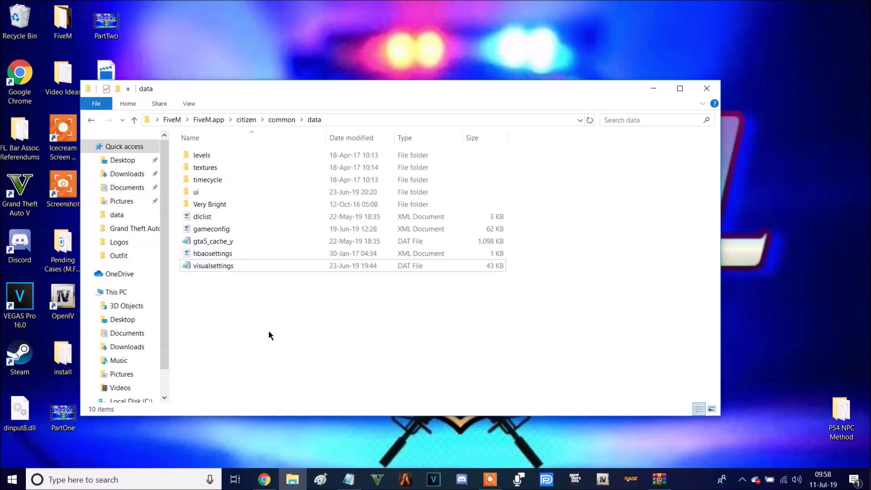
left_click(491, 479)
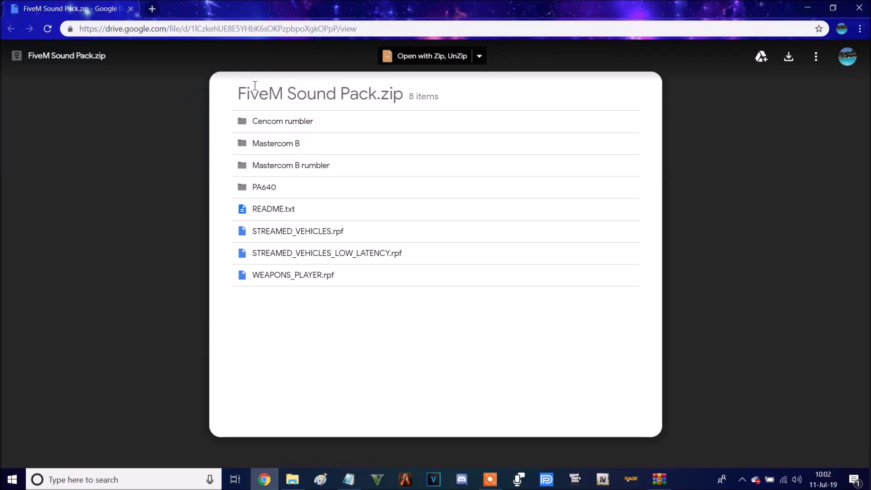
- Download FiveM Sound Pack.zip from its Google Drive page despite the virus scan warning, then minimize the browser
left_click_drag(233, 97, 399, 397)
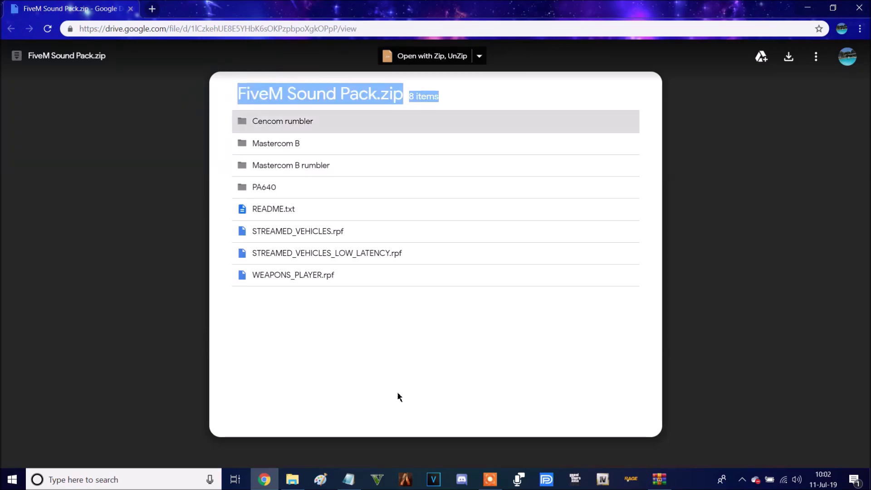
left_click(790, 57)
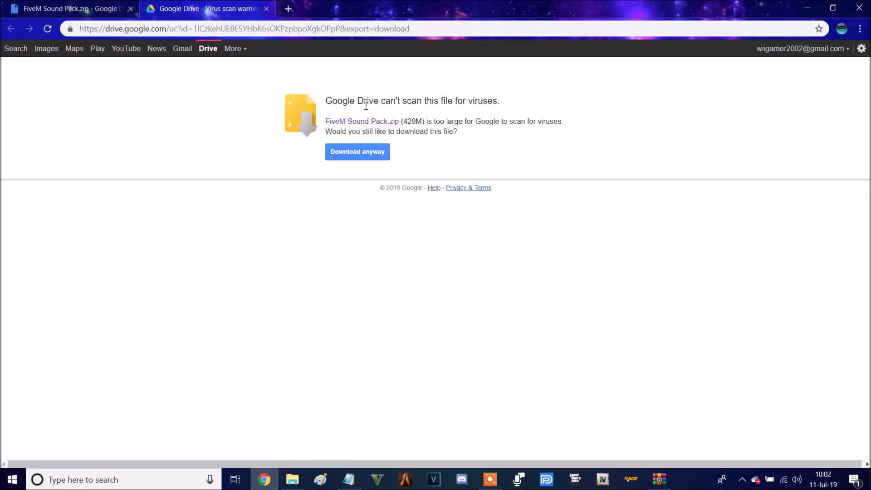
left_click(343, 152)
left_click(807, 8)
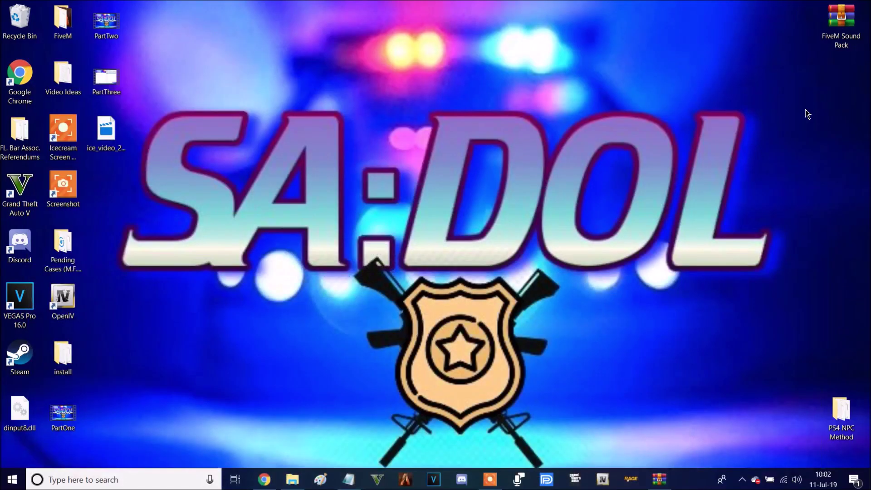
- Open the FiveM Sound Pack archive from the desktop and read the installation path in its README.txt
double_click(841, 20)
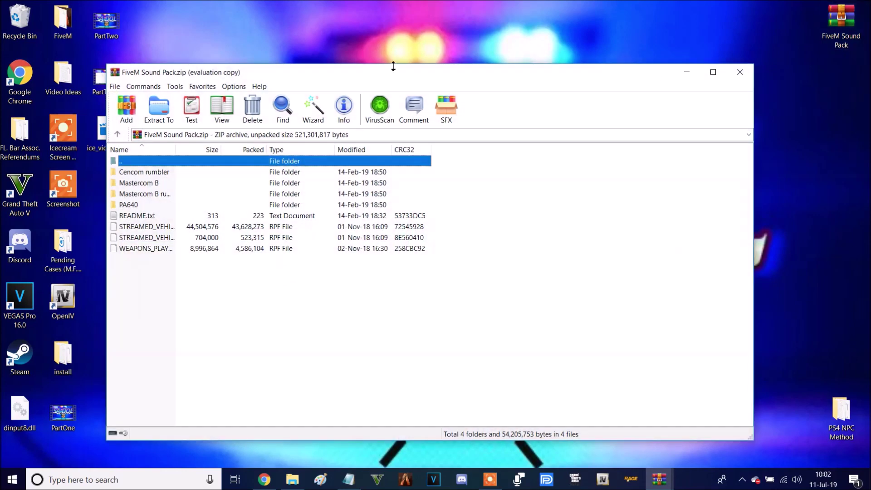
left_click_drag(373, 74, 504, 33)
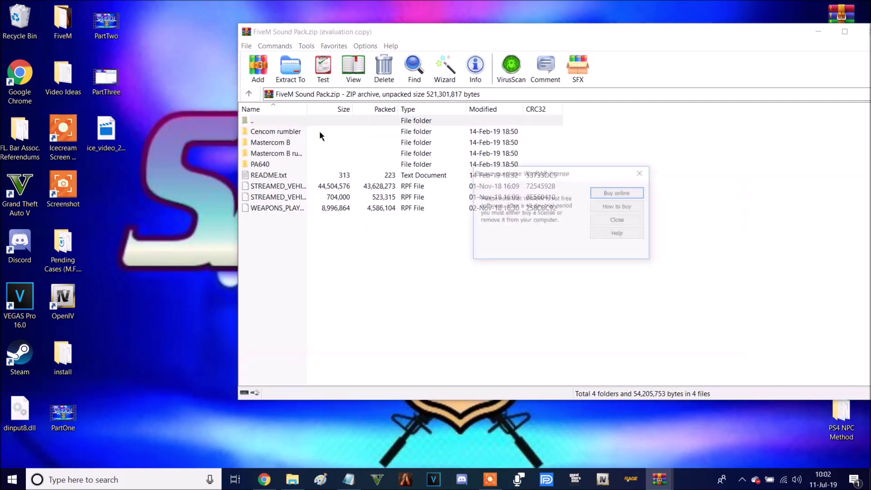
left_click(642, 174)
double_click(154, 217)
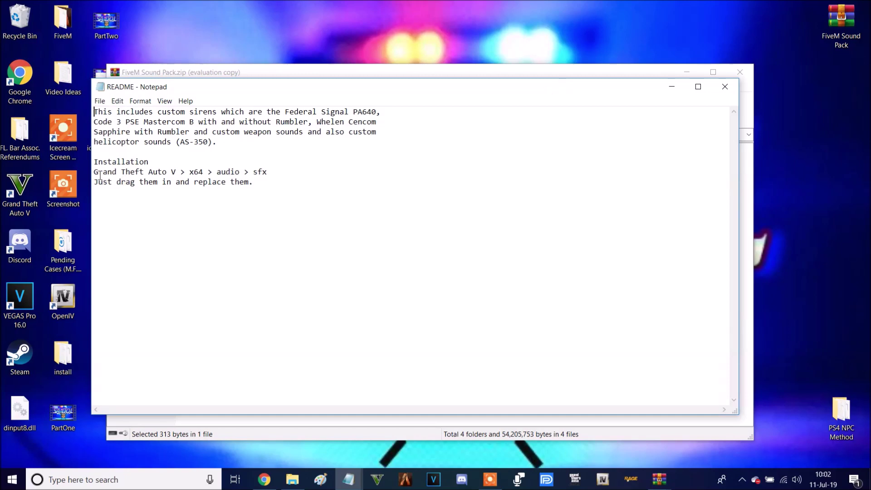
left_click_drag(96, 173, 270, 176)
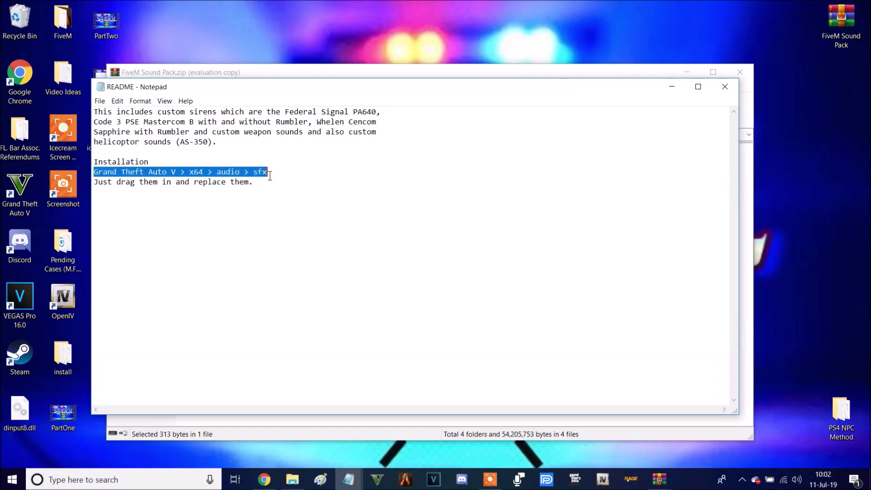
left_click_drag(286, 94, 267, 76)
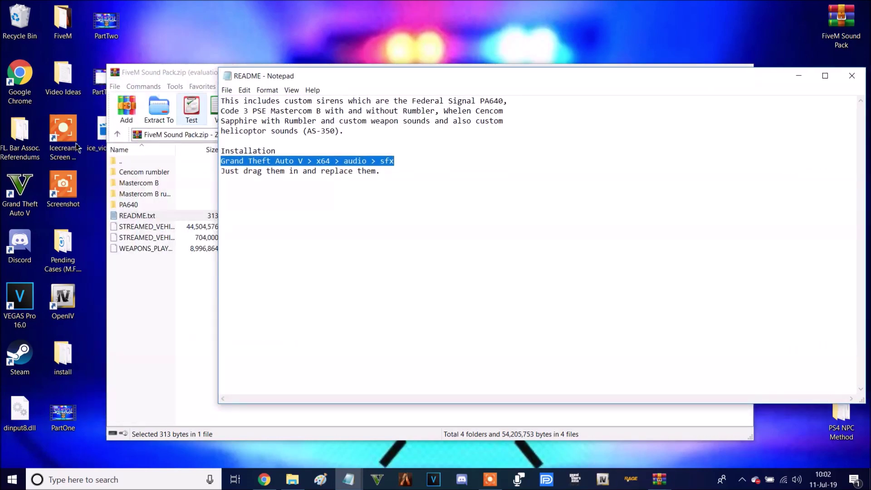
- Move the sound pack archive aside and open the Grand Theft Auto V installation folder from its desktop shortcut's file location
left_click_drag(196, 74, 465, 72)
right_click(10, 177)
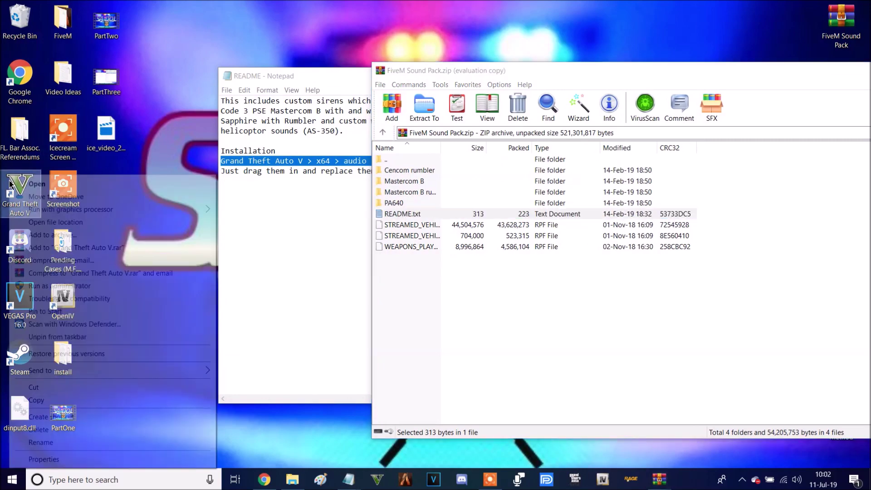
left_click(65, 222)
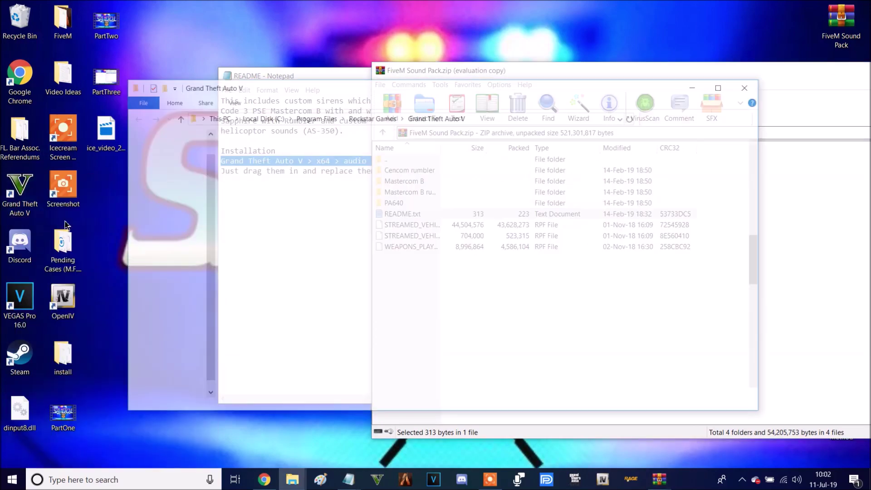
left_click_drag(235, 91, 513, 108)
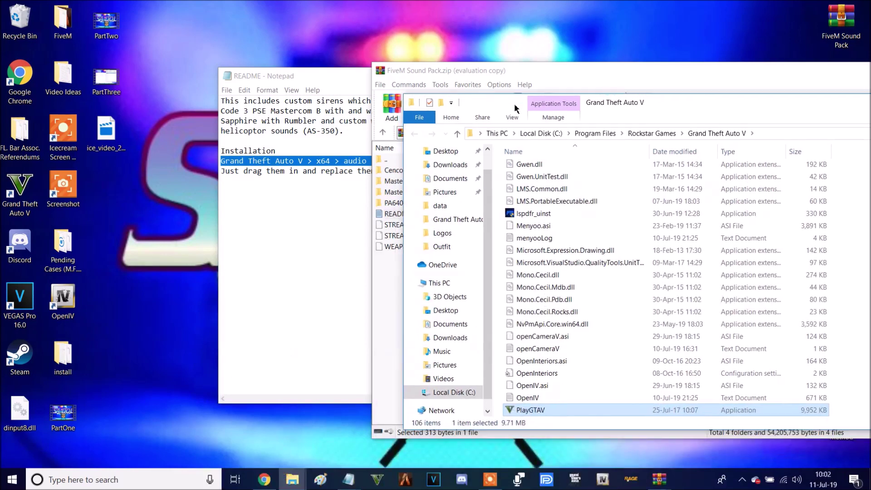
- Go to the x64 > audio > sfx folder inside Grand Theft Auto V, following the README's installation path
scroll(514, 236, "up", 7)
scroll(515, 236, "up", 7)
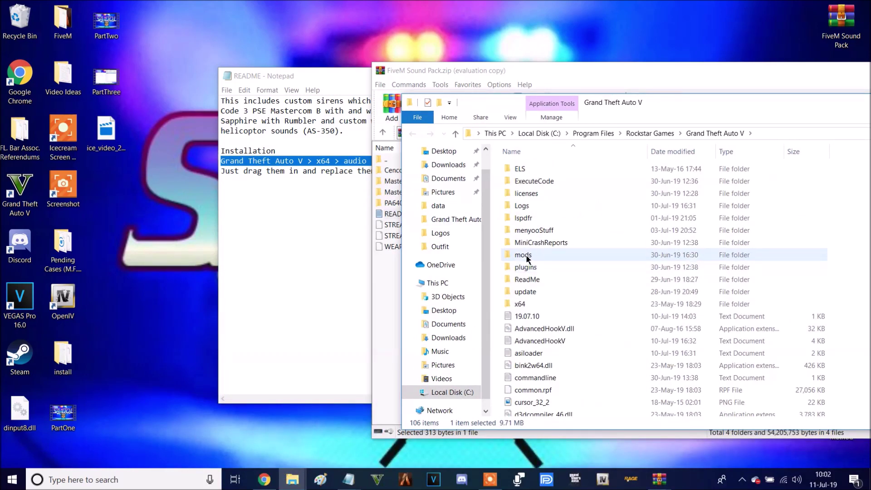
double_click(534, 308)
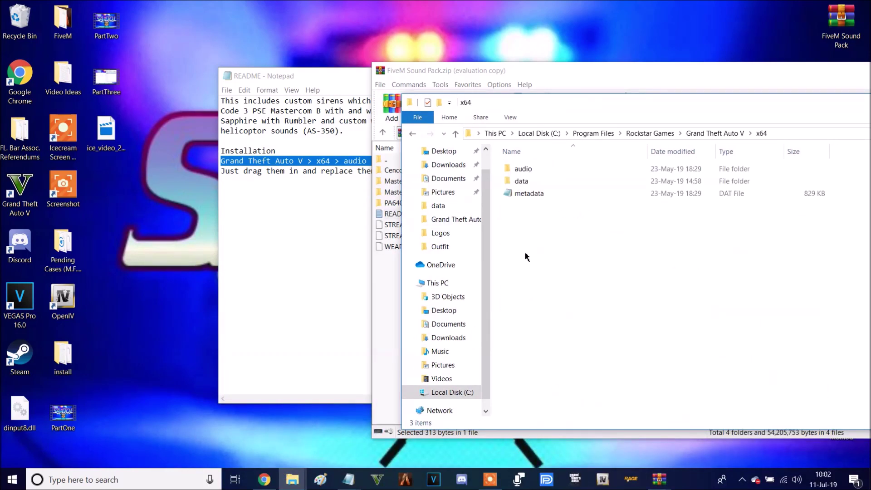
double_click(520, 169)
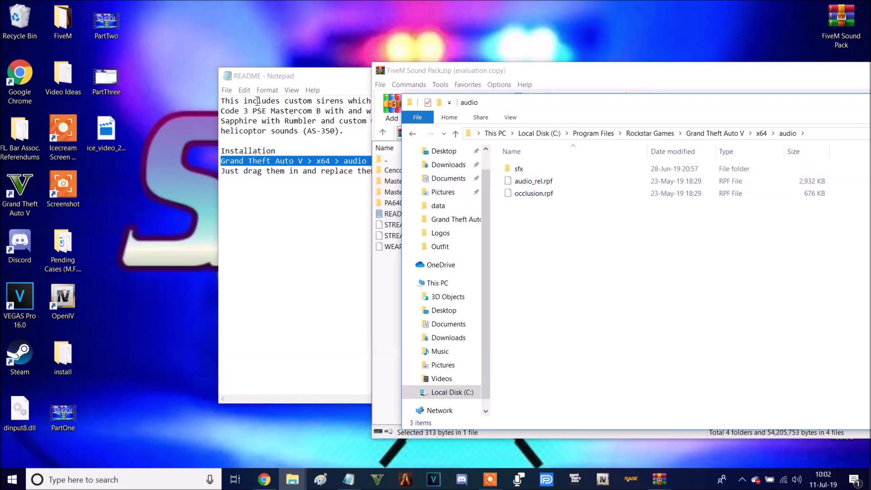
left_click_drag(304, 81, 232, 83)
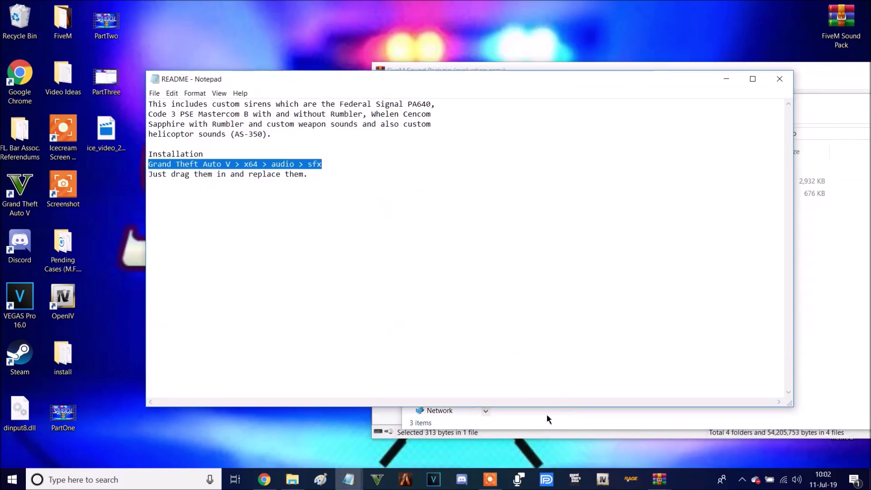
left_click(522, 210)
double_click(519, 169)
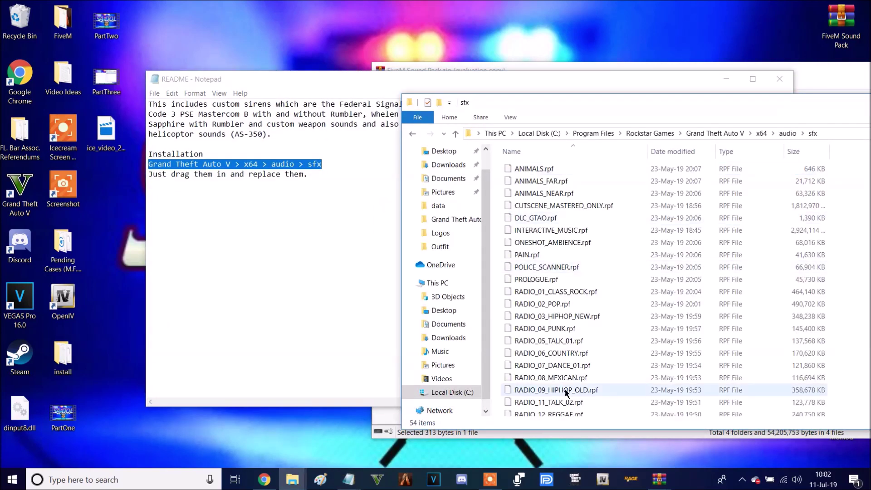
scroll(572, 331, "down", 7)
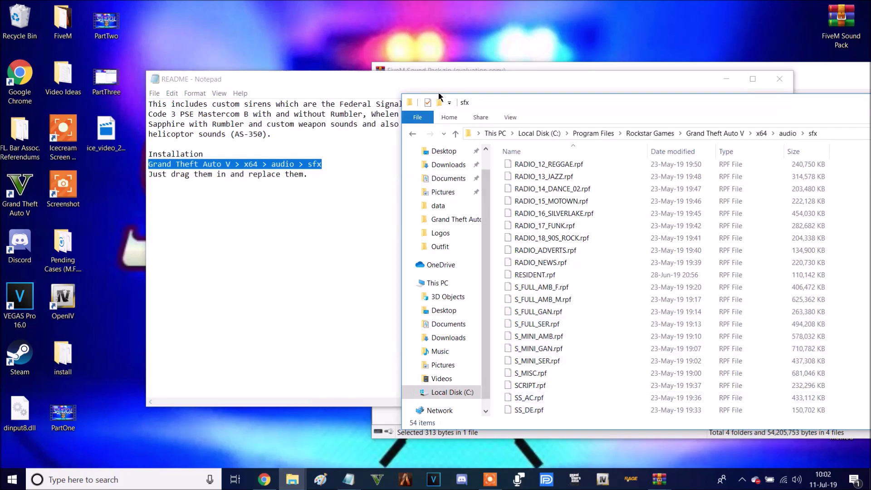
- Close the README and arrange the FiveM Sound Pack archive and sfx folder windows beside each other
left_click_drag(489, 113, 122, 177)
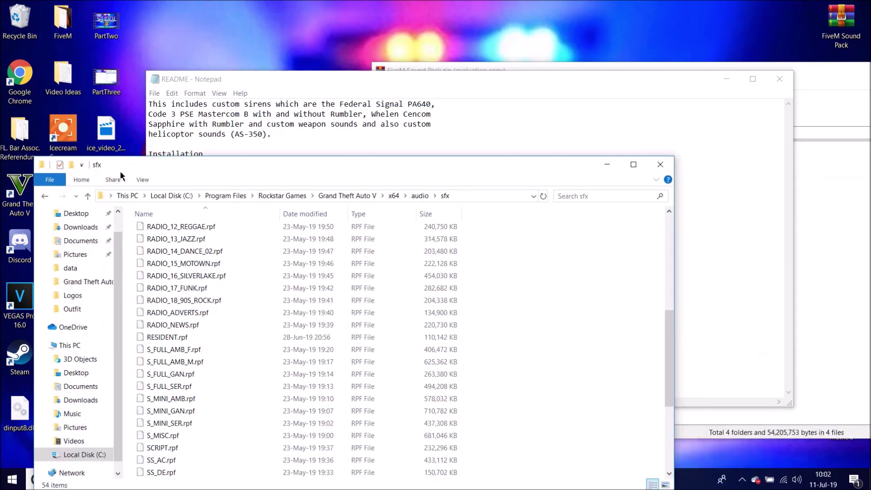
left_click(419, 86)
left_click(779, 79)
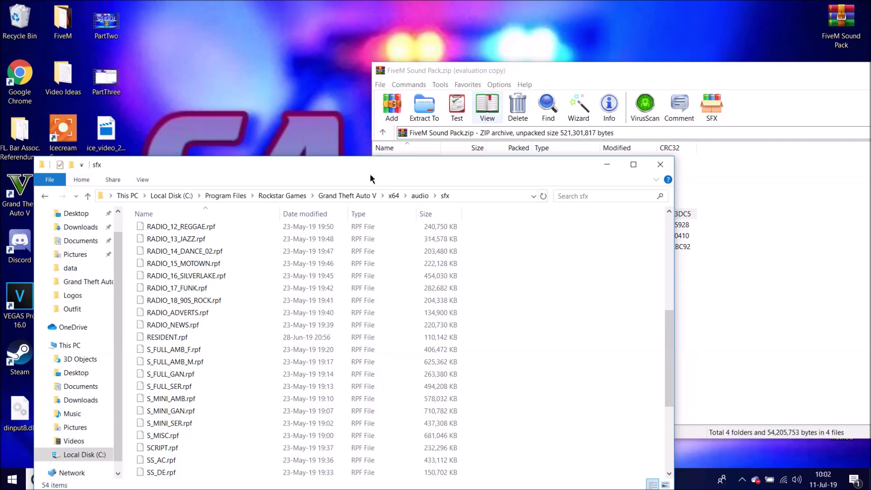
left_click_drag(450, 165, 776, 109)
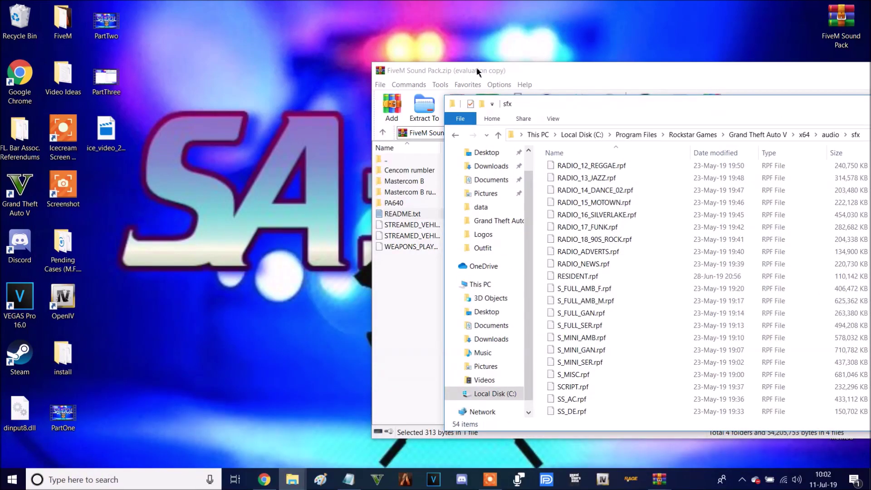
left_click_drag(477, 71, 190, 138)
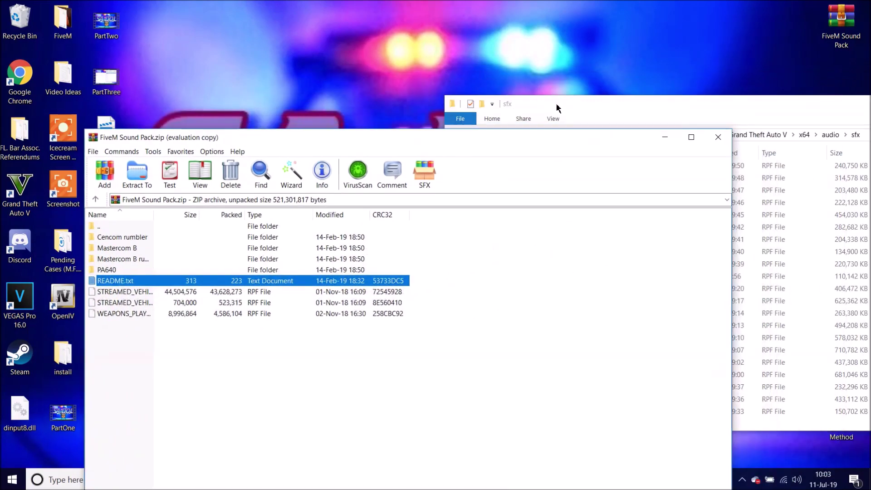
left_click(558, 108)
left_click(128, 392)
left_click_drag(620, 109, 786, 27)
- Select the three RPF files in the archive's root and bring the sfx folder window next to them
left_click_drag(166, 347, 418, 228)
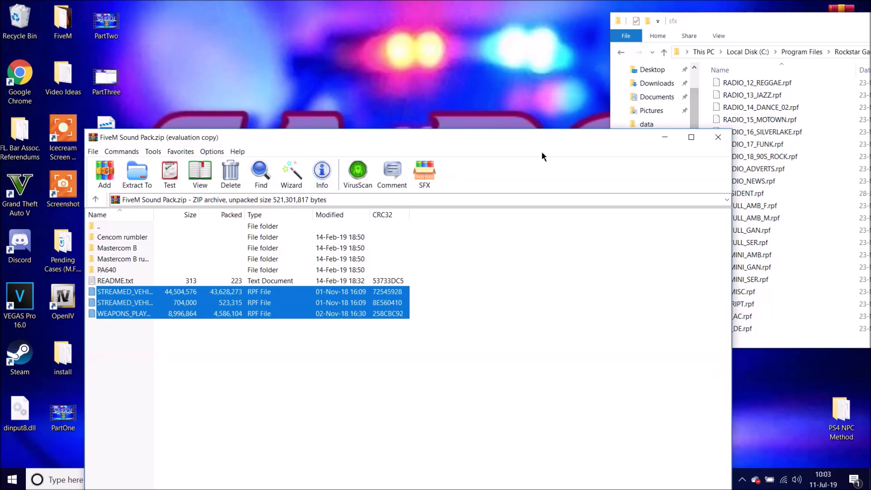
left_click(692, 26)
left_click_drag(692, 26, 562, 101)
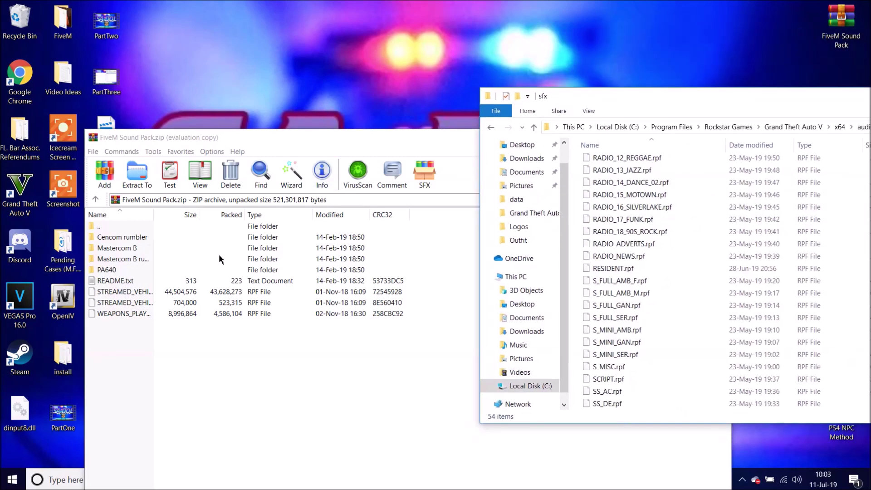
- Inspect the archive's Cencom rumbler, Mastercom B and PA640 siren folders and pick the RESIDENT.rpf file in PA640
double_click(132, 238)
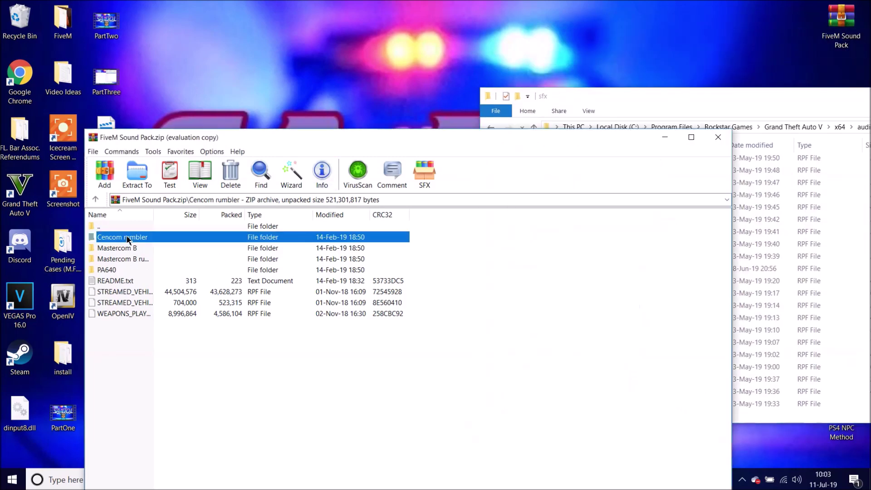
left_click(95, 200)
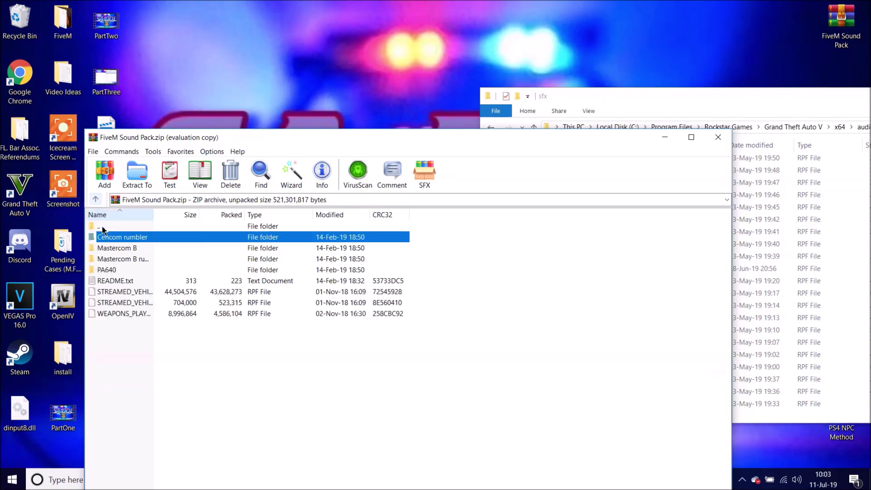
double_click(109, 248)
left_click(95, 199)
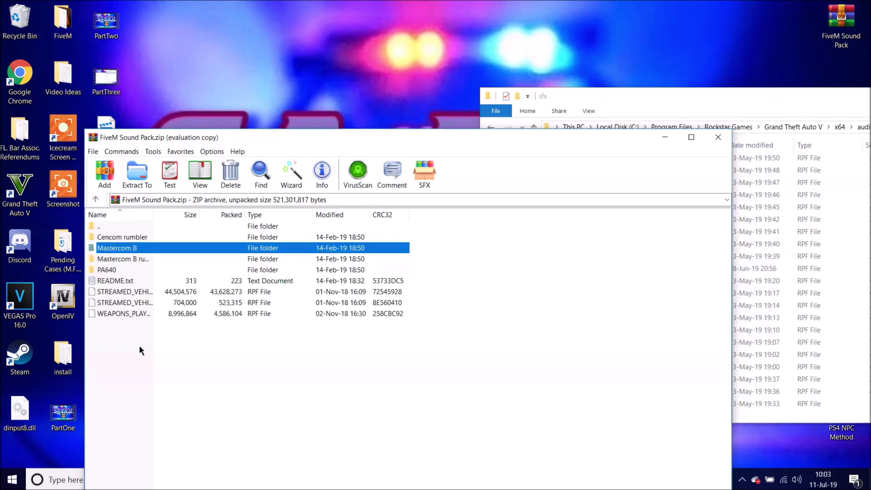
double_click(118, 248)
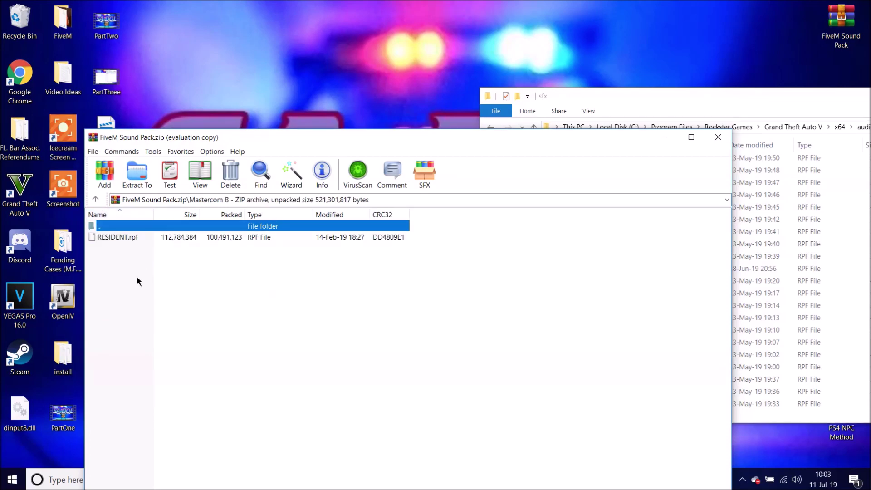
left_click(96, 200)
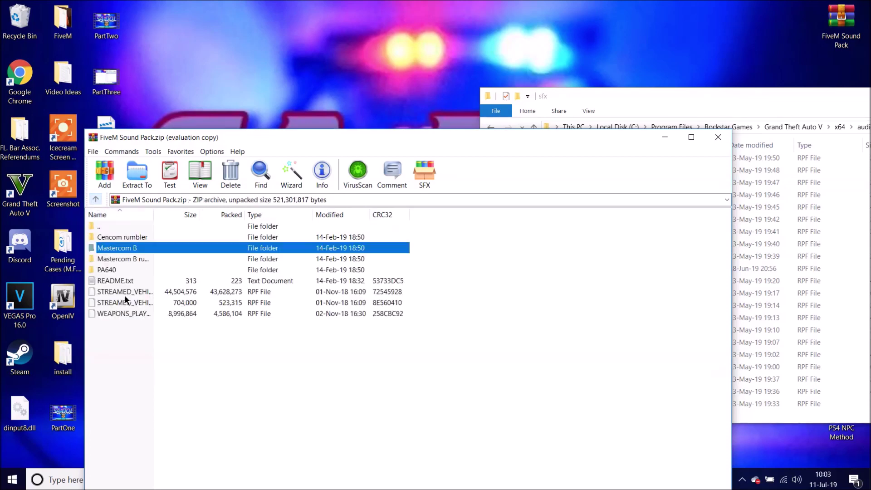
double_click(109, 269)
left_click_drag(119, 238, 725, 299)
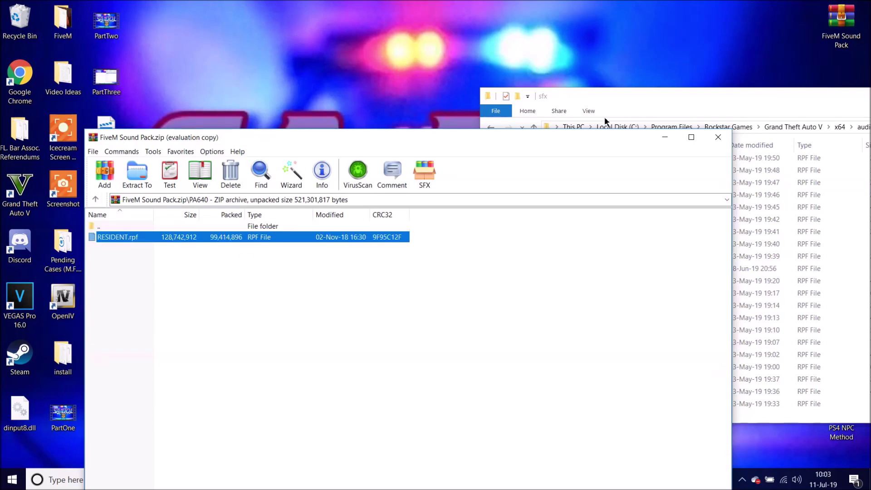
- Close the sfx folder and sound pack archive windows, and delete the FiveM Sound Pack archive from the desktop
left_click(649, 97)
left_click_drag(649, 97, 367, 59)
left_click(864, 55)
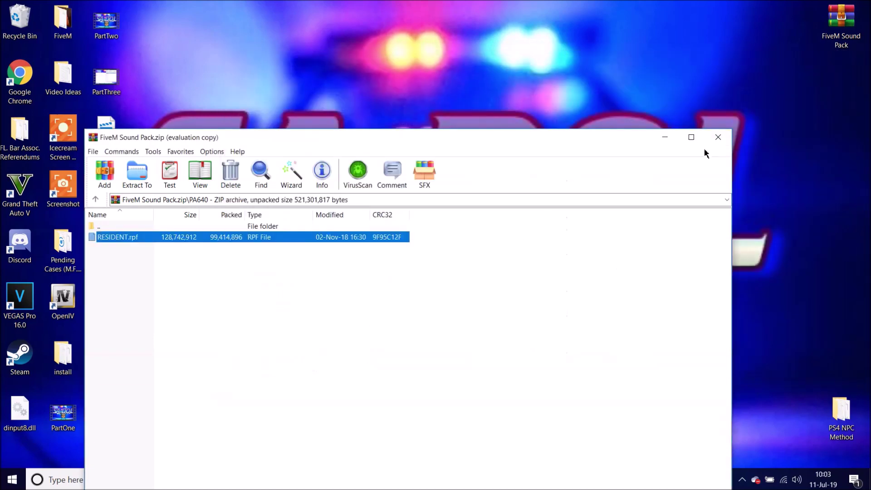
left_click(716, 136)
left_click_drag(831, 88, 849, 11)
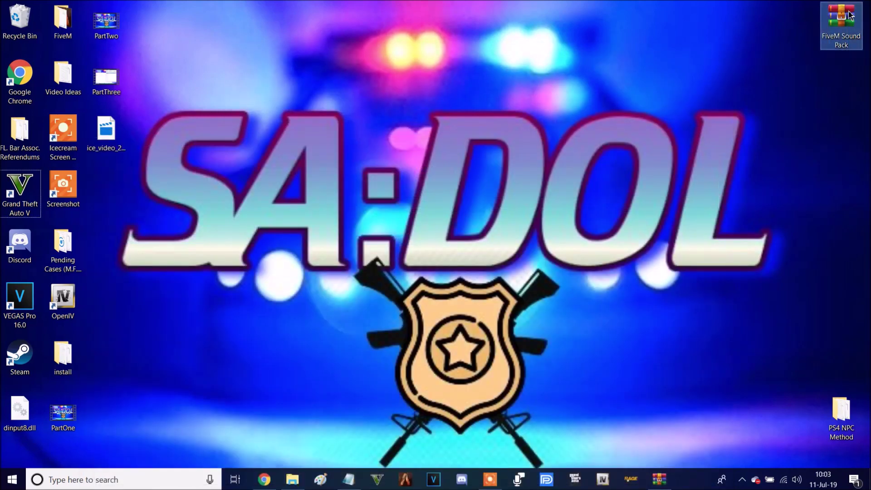
key("Delete")
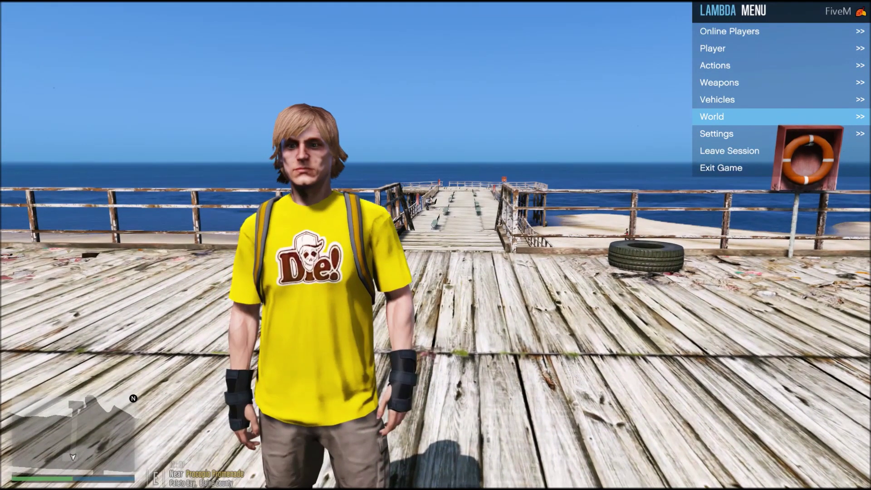
- In FiveM, set the weather to Christmas through the Lambda Menu's world options
key("Return")
key("Up")
key("Return")
key("Down")
key("Down")
key("Down")
key("Down")
key("Down")
key("Down")
key("Return")
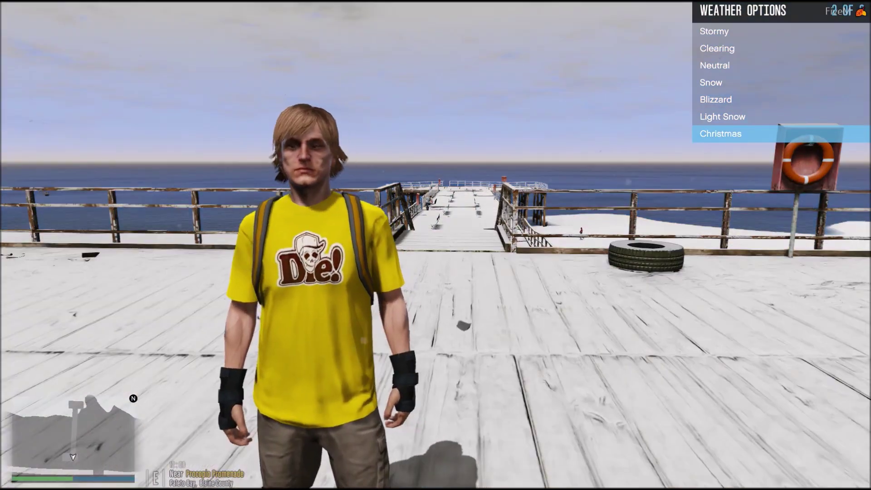
key("Up")
key("Up")
key("Return")
key("Down")
key("Down")
key("Return")
- Change the world's time of day to Night
key("BackSpace")
key("Up")
key("Return")
key("Down")
key("Down")
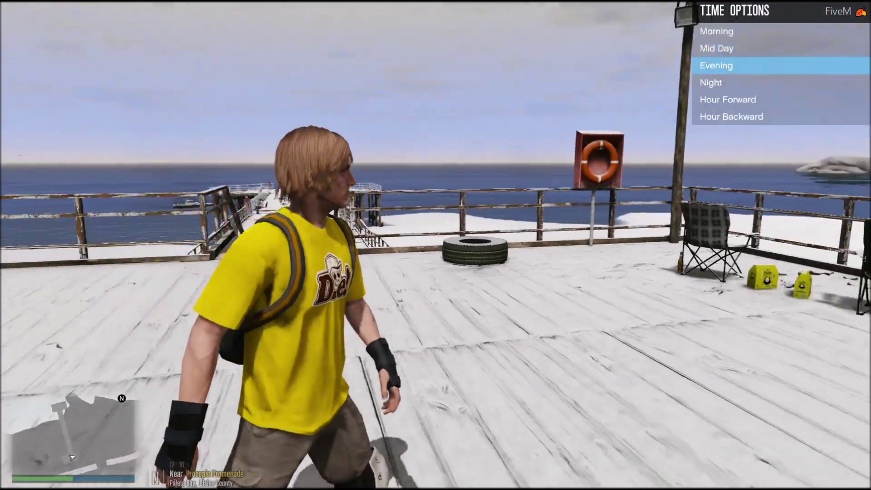
key("Down")
key("Return")
- Set the world's time of day to Mid Day and leave the Lambda Menu
key("Up")
key("Up")
key("Return")
key("BackSpace")
key("BackSpace")
key("BackSpace")
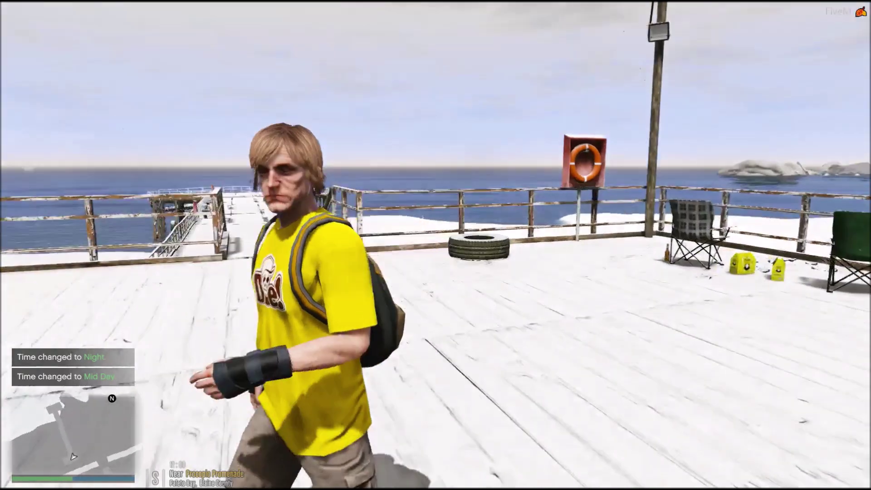
- Get out of the police vehicle and bring up the second trainer's Main Menu
key("F1")
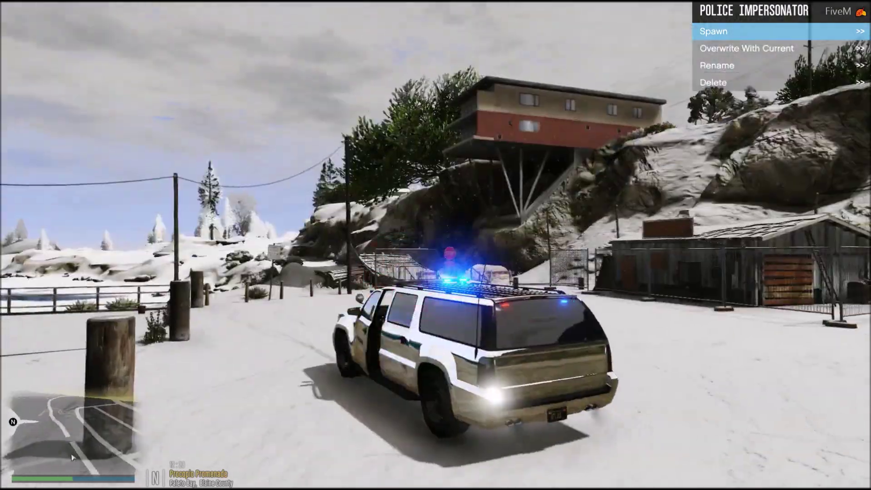
key("f")
key("F6")
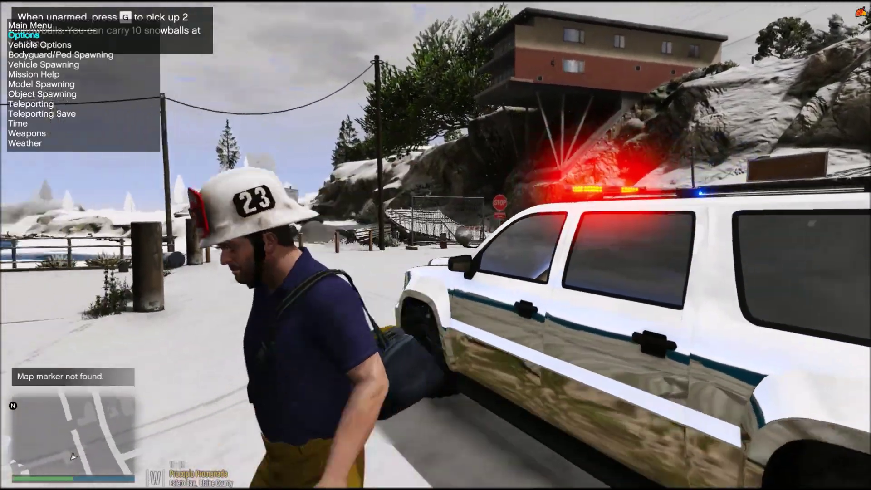
- Open the Walk Style Menu within the trainer's Model Spawning options
key("Down")
key("Down")
key("Down")
key("Down")
key("Down")
key("Return")
key("Up")
key("Up")
key("Up")
key("Up")
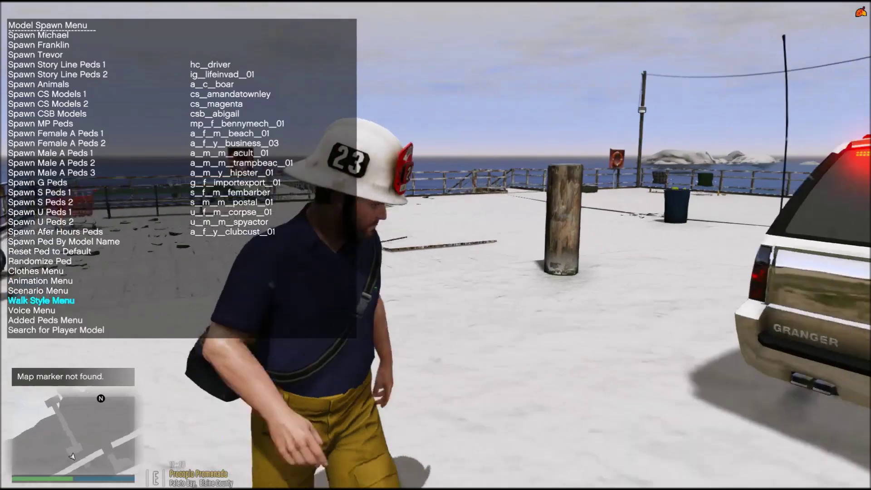
key("Return")
- Cycle through the walk styles until move_m@business@c is chosen
key("Right")
key("Right")
key("Right")
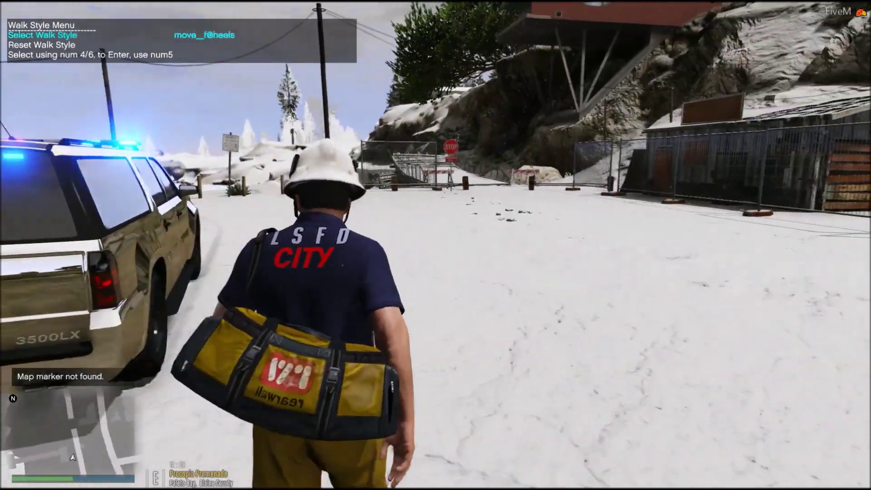
key("Right")
key("Right")
key("Right")
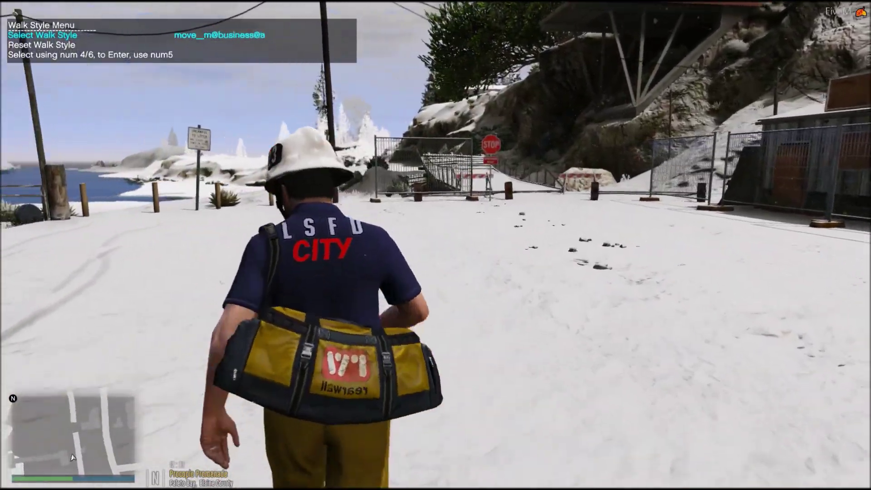
key("Right")
key("Right")
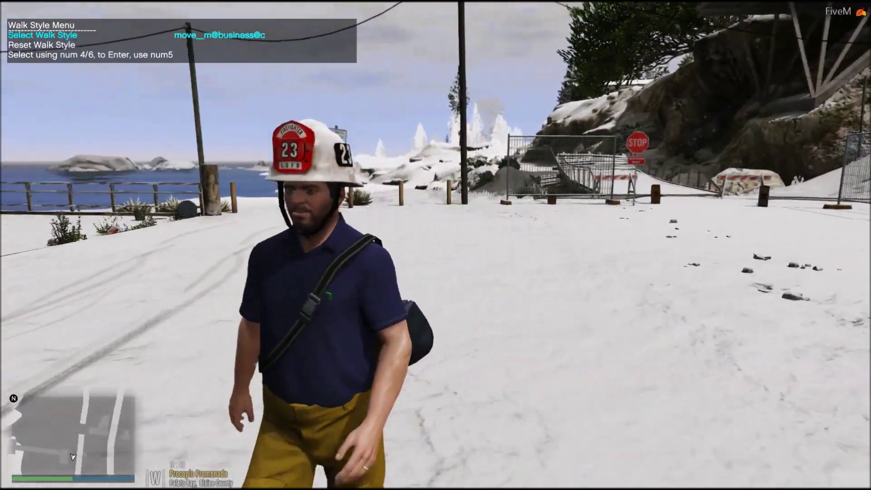
- Open the full map from the pause menu and zoom out to view the whole island
key("Escape")
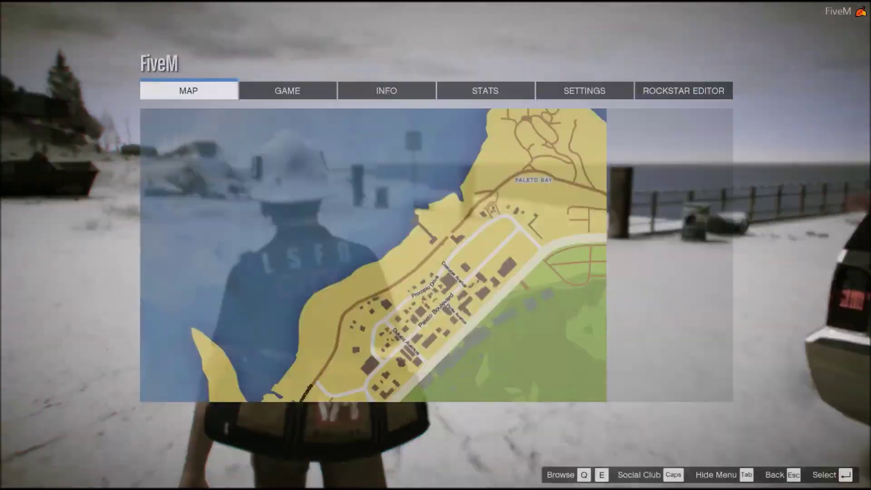
key("Return")
scroll(452, 266, "down", 5)
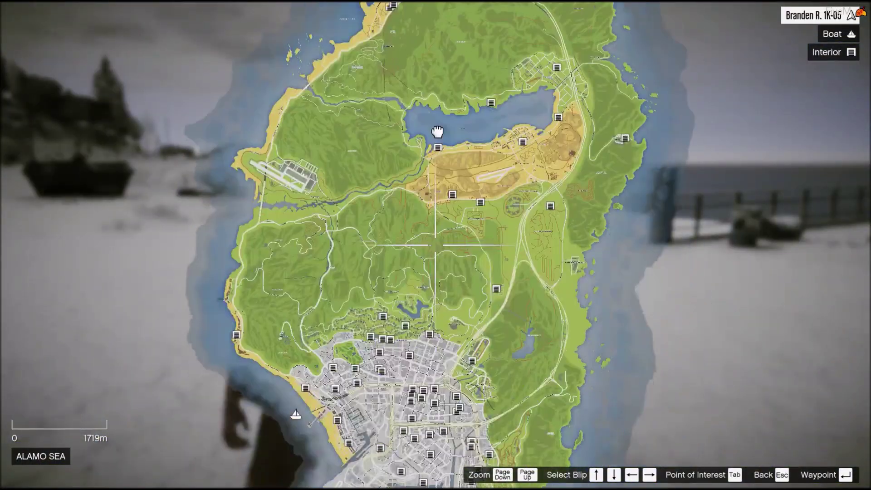
- Mark the Galileo Observatory in Vinewood Hills on the map and teleport to the map marker
scroll(440, 199, "up", 10)
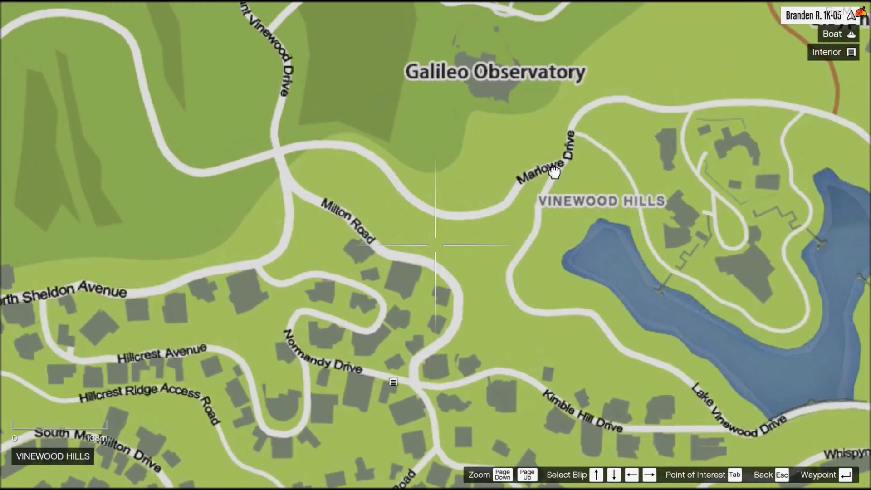
left_click_drag(554, 172, 405, 304)
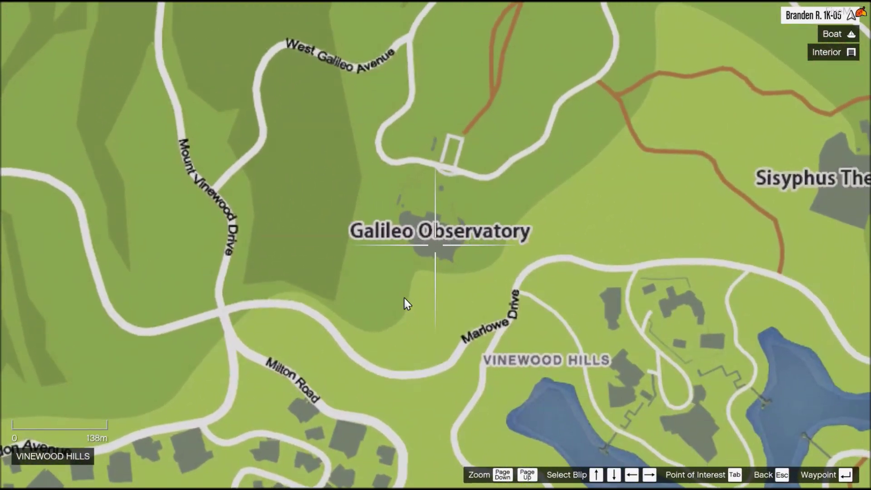
key("Escape")
key("Escape")
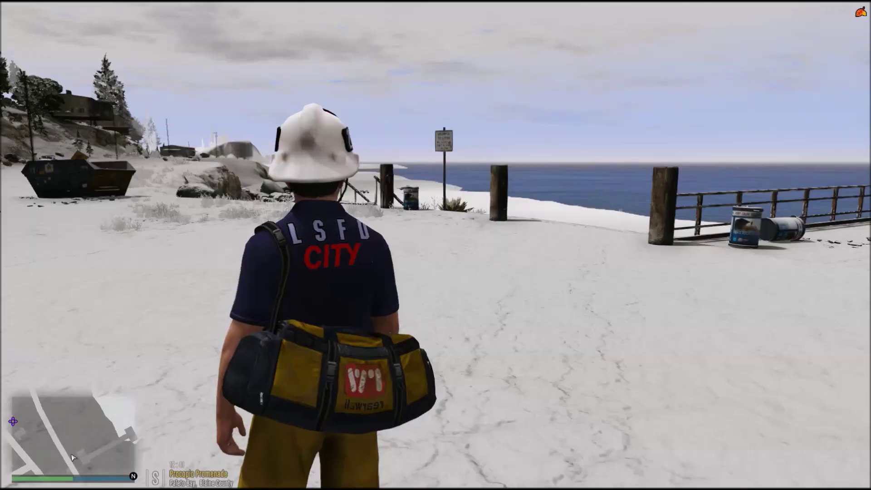
key("F7")
key("F7")
key("F6")
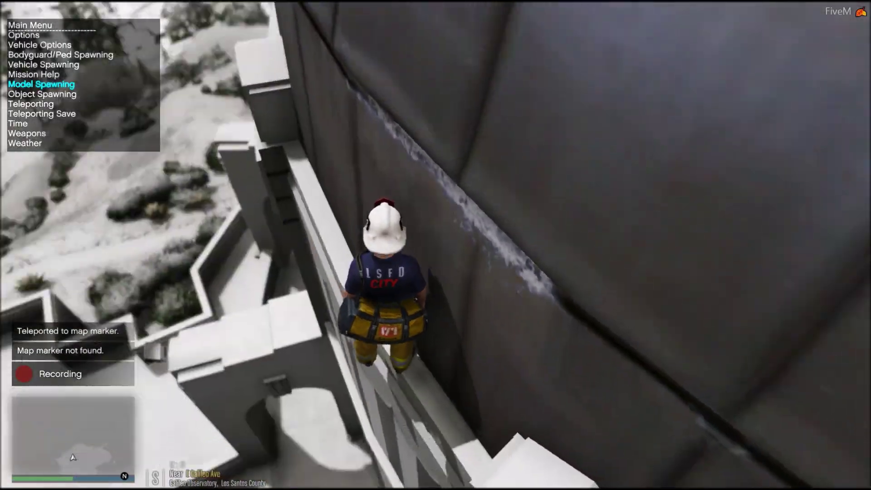
- Stop the clip recording and use NoClip mode to move onto the observatory's roof overlooking the city
key("F1")
key("F6")
key("d")
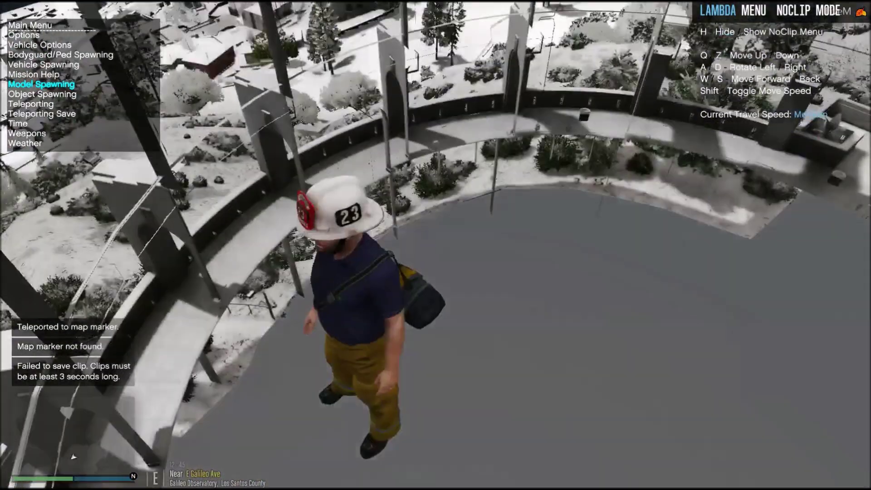
key("F6")
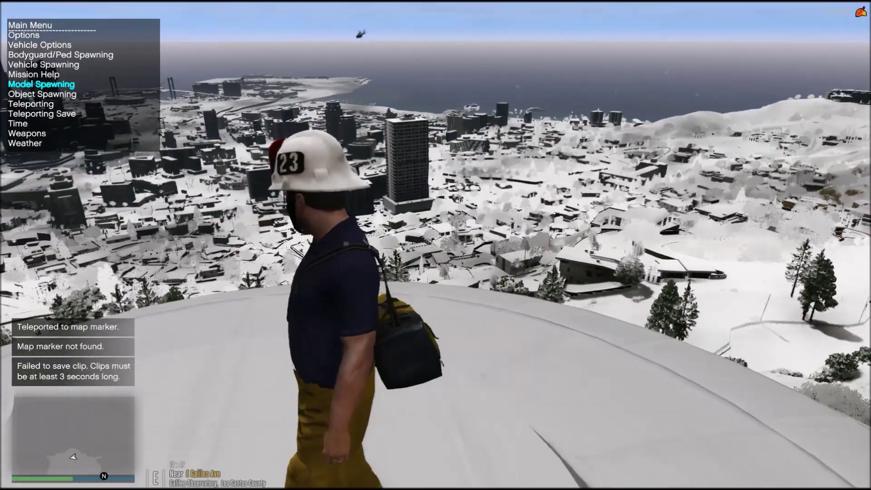
- Dismiss the trainer's Main Menu and bring up the Lambda Menu, backing out to its Vehicle Options
key("F7")
key("F3")
key("BackSpace")
key("BackSpace")
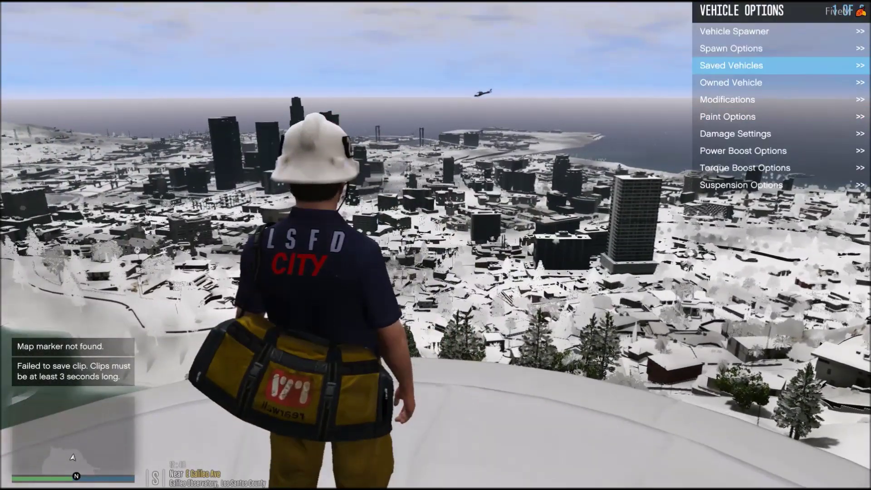
- Leave the Vehicle Options, open the Time Options and go to the Evening preset
key("Down")
key("Down")
key("BackSpace")
key("Down")
key("Return")
key("Down")
key("Down")
key("Return")
key("Down")
key("Down")
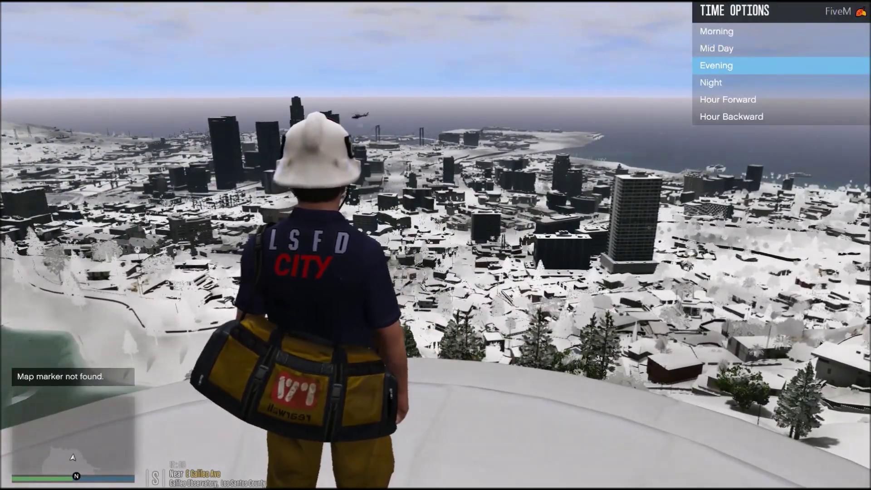